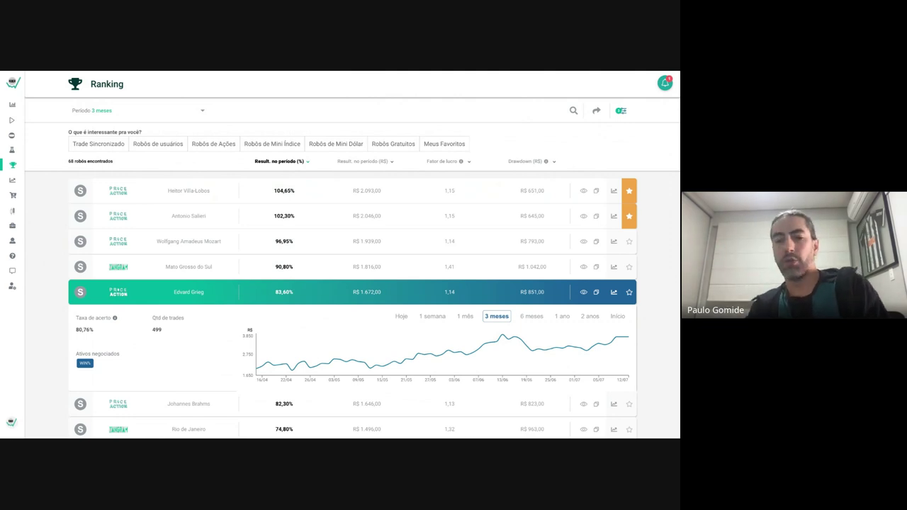
# - Open the Edvard Grieg robot from the ranking and review its summary report and order list
pyautogui.click(584, 293)
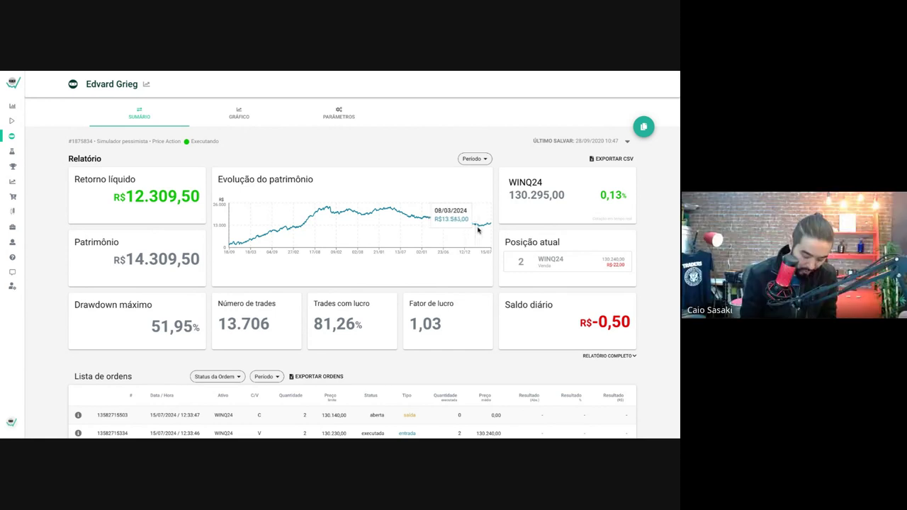
pyautogui.scroll(-2, 243, 339)
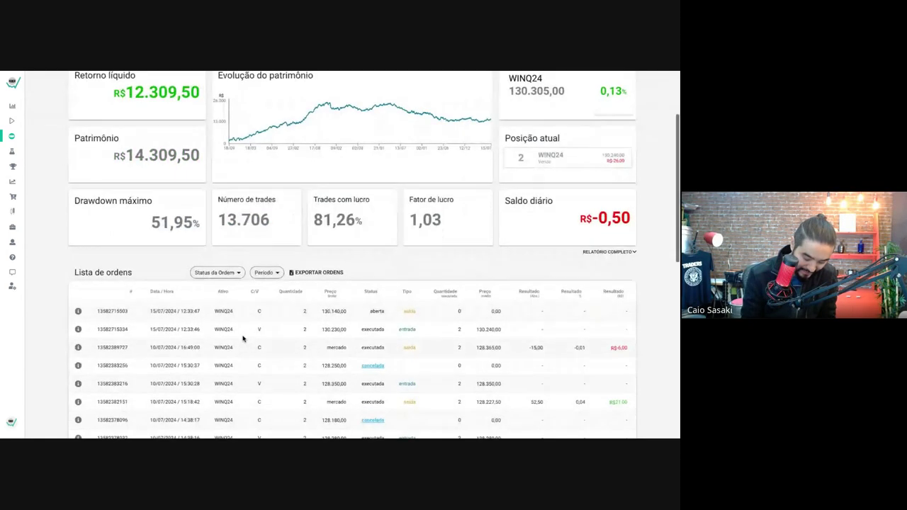
pyautogui.scroll(2, 243, 338)
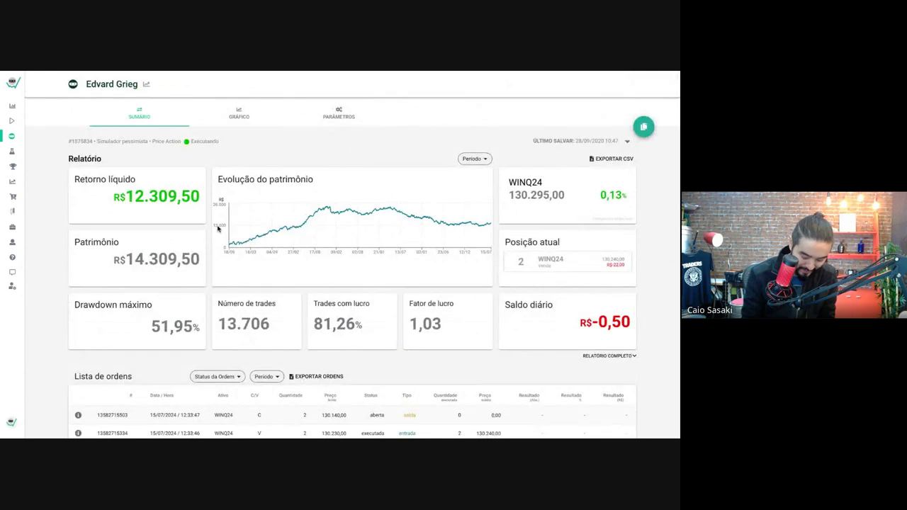
# - Open the Edvard Grieg robot's parameters and examine the timeframe and operation mode in the Gráfico section
pyautogui.click(345, 119)
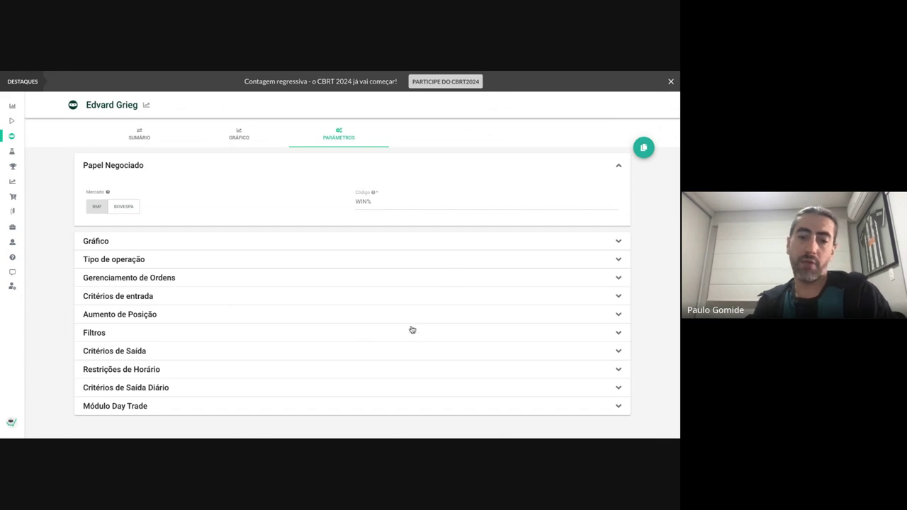
pyautogui.click(138, 243)
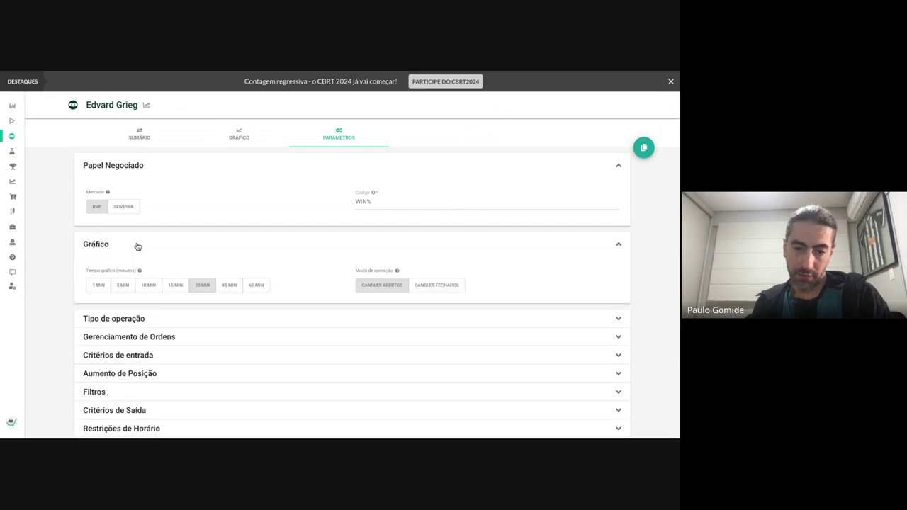
pyautogui.scroll(-1, 202, 294)
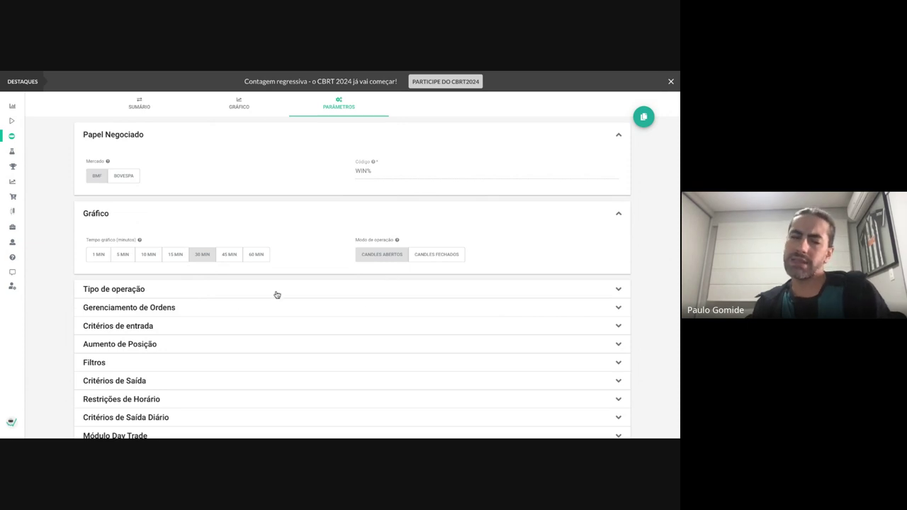
pyautogui.scroll(-1, 178, 340)
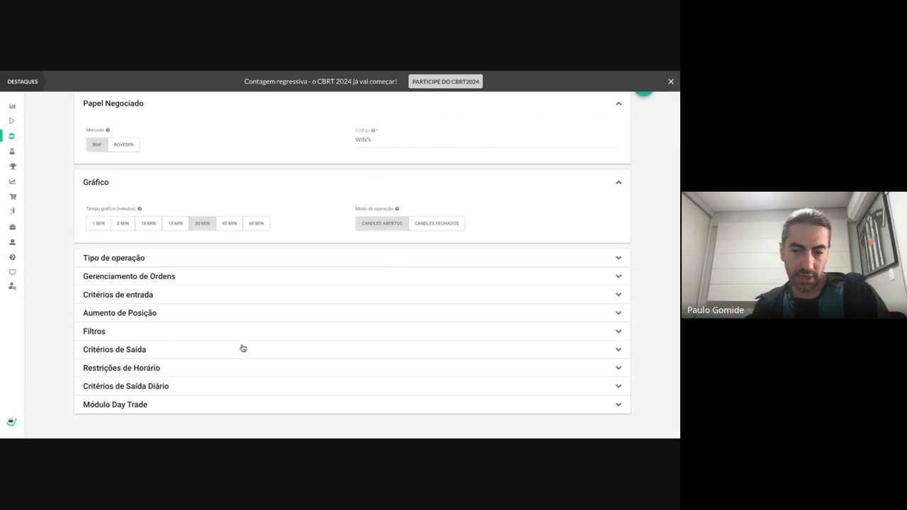
# - Expand Critérios de Saída and examine the gain exit, stop loss and trailing stop settings alongside the chart settings
pyautogui.click(121, 352)
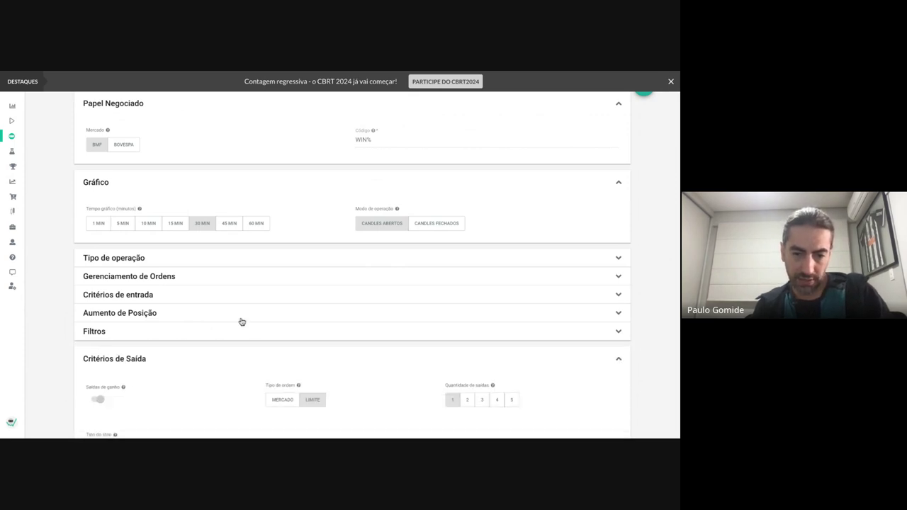
pyautogui.scroll(-2, 239, 320)
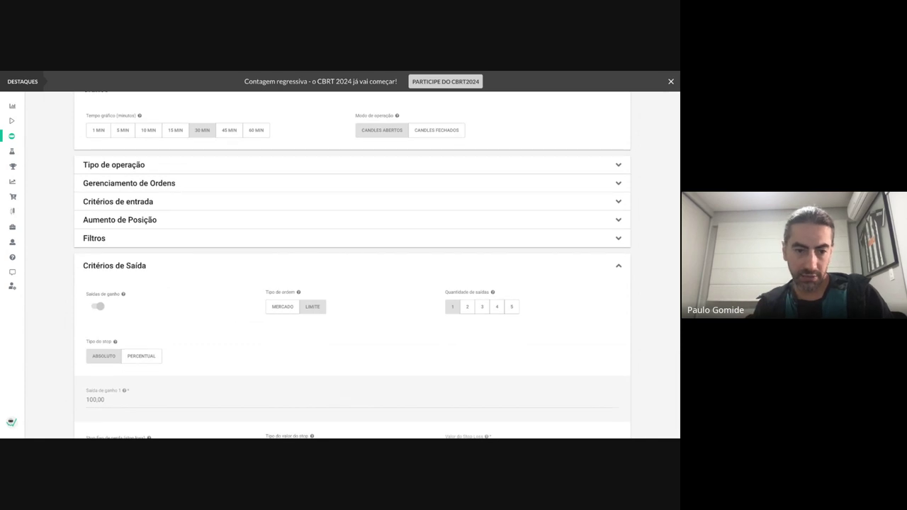
pyautogui.scroll(-1, 241, 321)
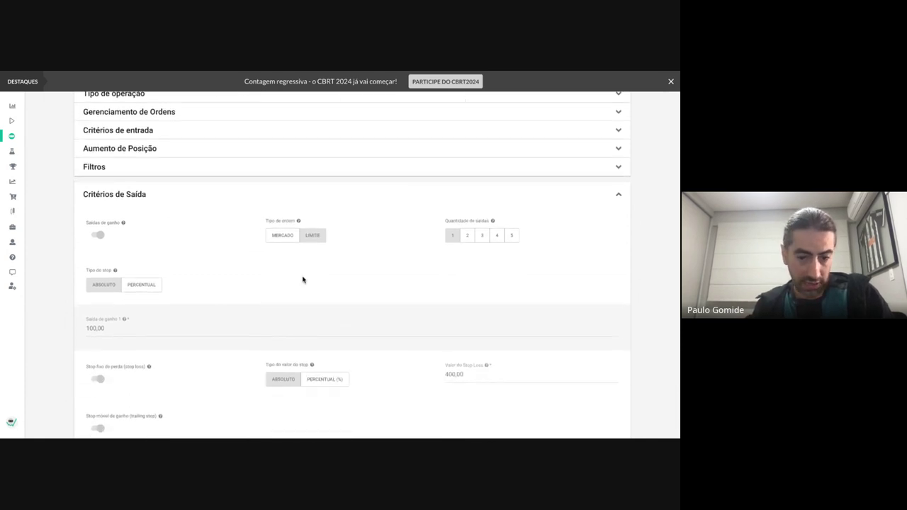
pyautogui.scroll(-1, 302, 279)
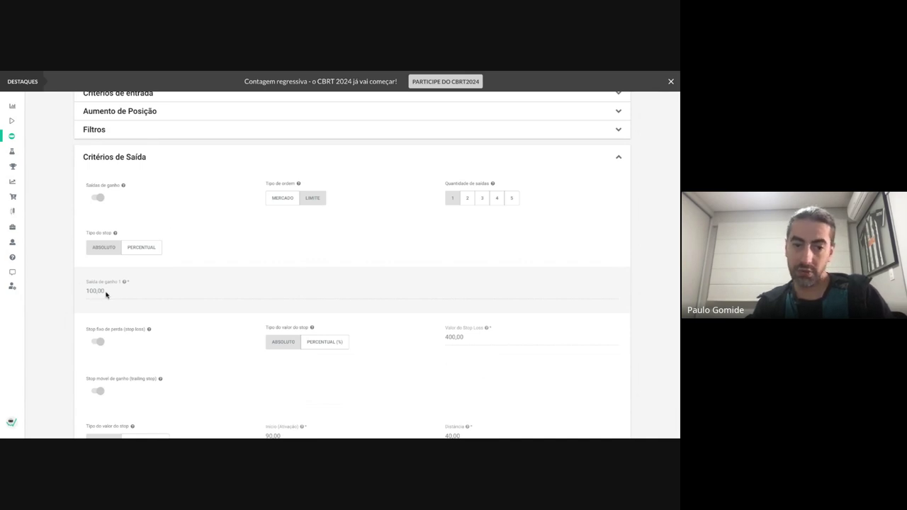
pyautogui.scroll(-3, 105, 290)
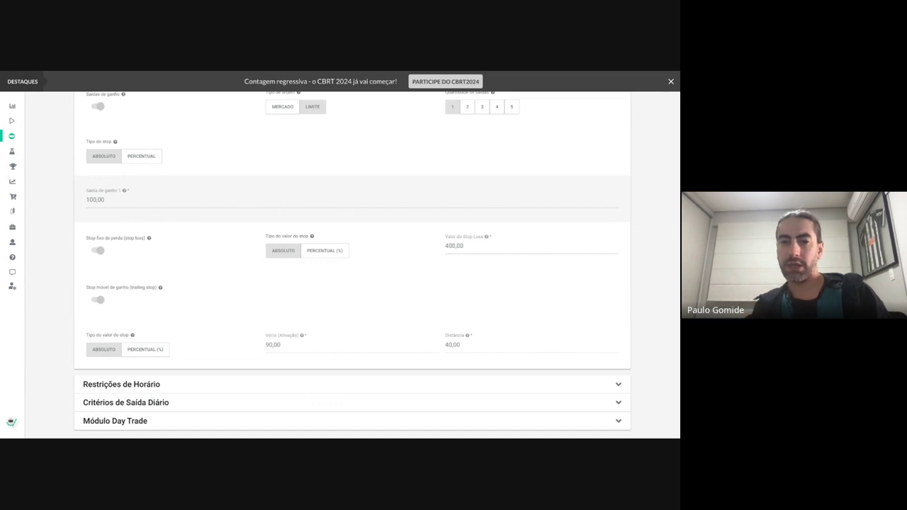
pyautogui.scroll(1, 352, 264)
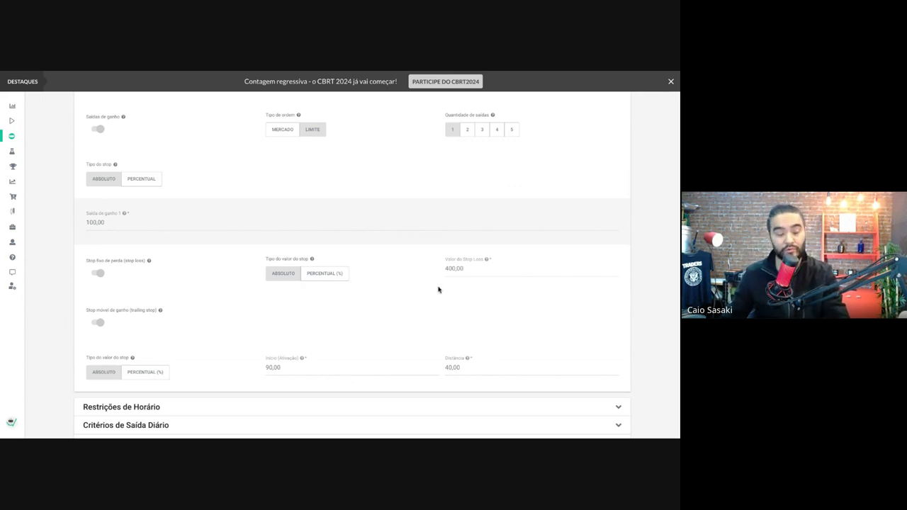
pyautogui.scroll(-2, 438, 289)
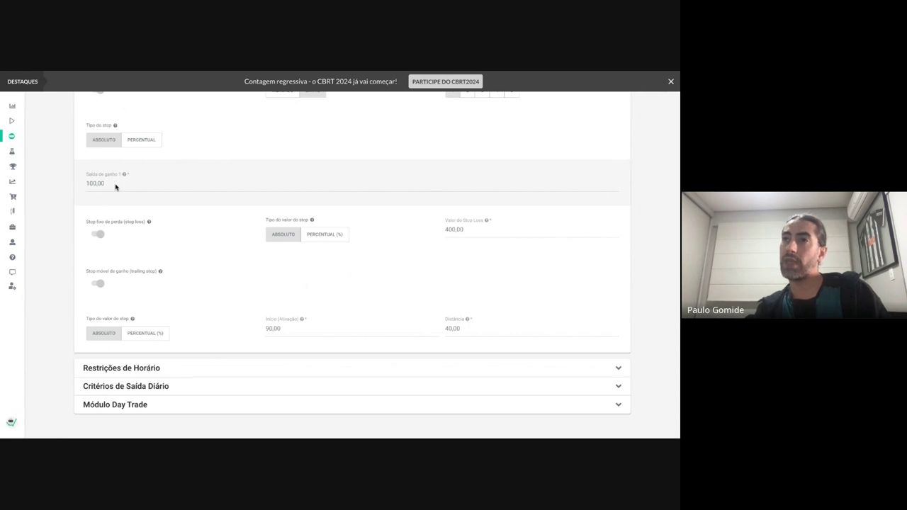
pyautogui.scroll(3, 116, 186)
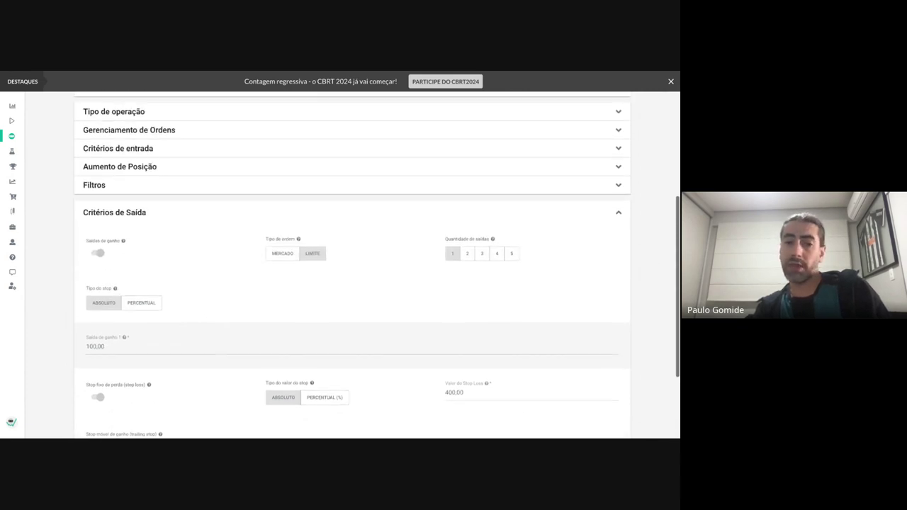
pyautogui.scroll(1, 190, 330)
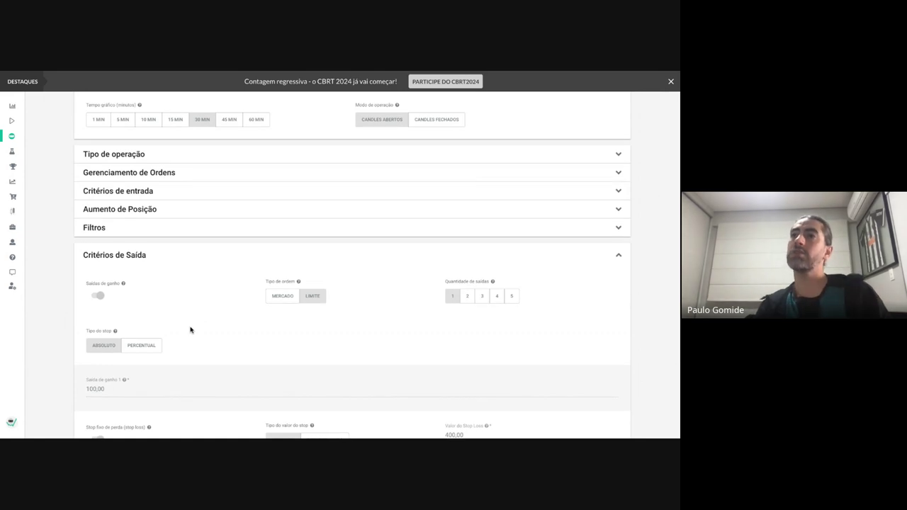
pyautogui.scroll(1, 352, 269)
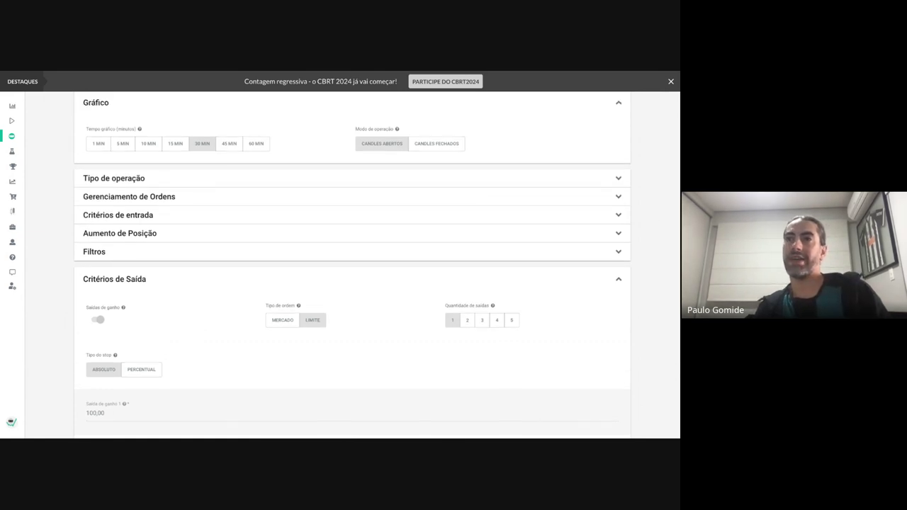
pyautogui.scroll(-1, 352, 269)
pyautogui.scroll(4, 352, 269)
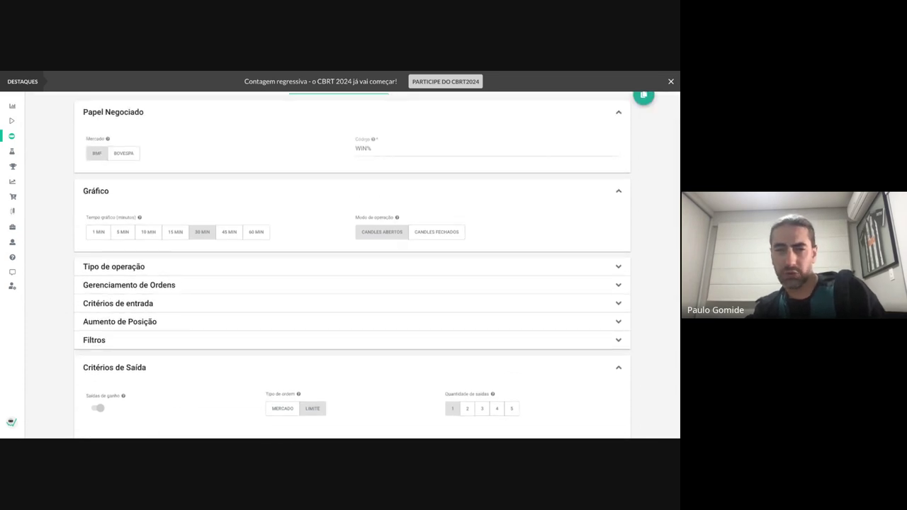
pyautogui.scroll(2, 352, 269)
pyautogui.scroll(-3, 352, 270)
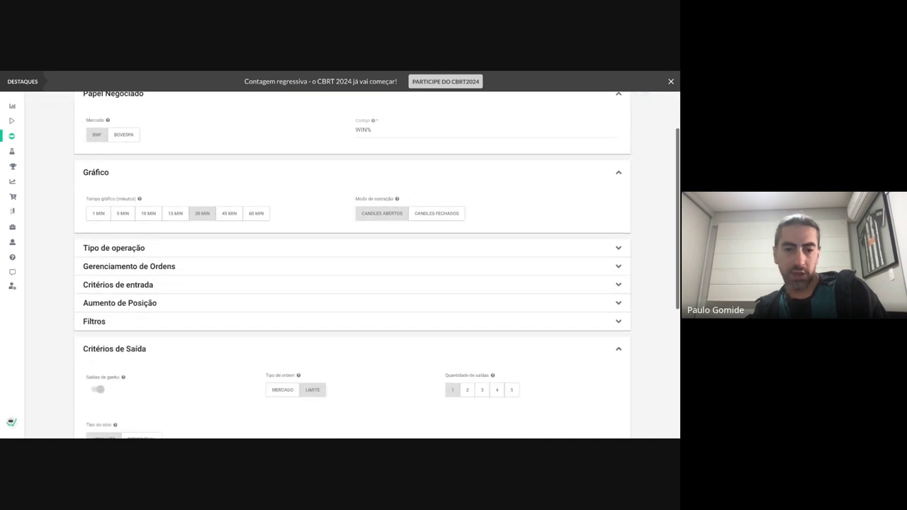
pyautogui.scroll(-2, 352, 269)
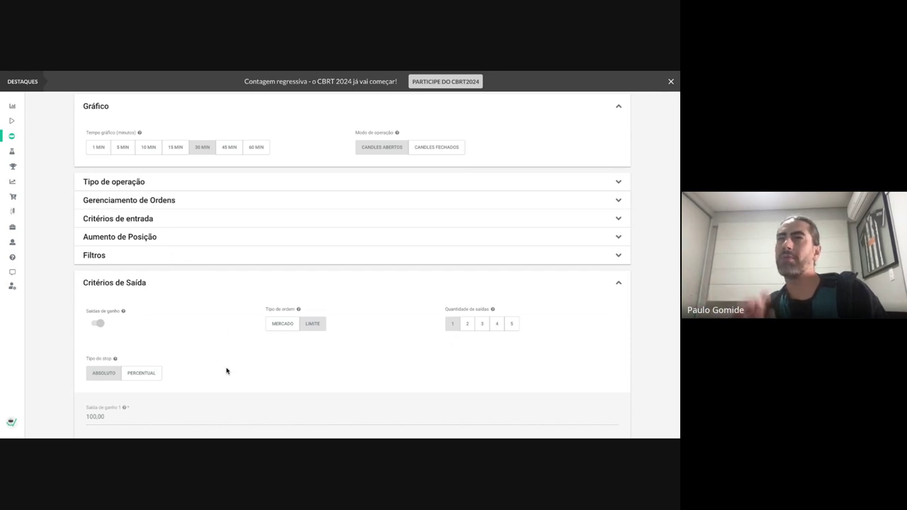
pyautogui.scroll(-1, 227, 371)
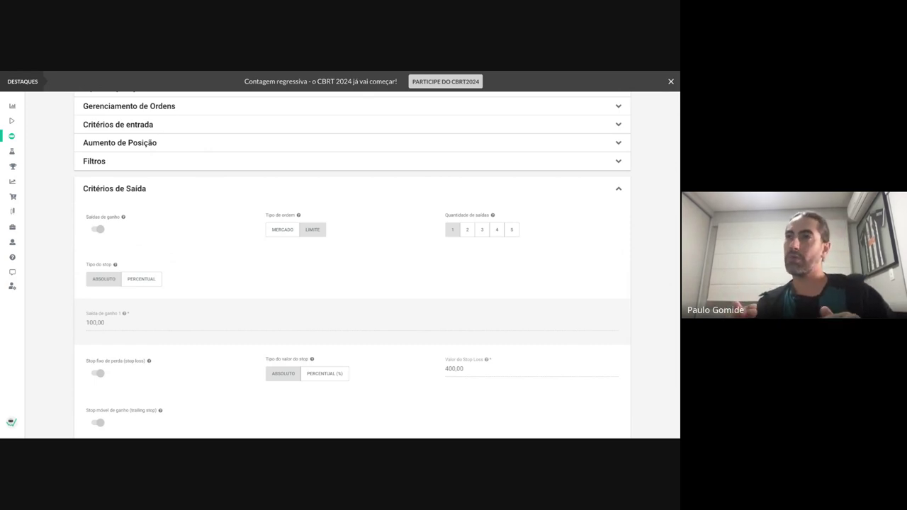
# - Copy the Edvard Grieg robot, dismiss the highlights banner and choose Modo Simulado as its environment
pyautogui.scroll(5, 127, 323)
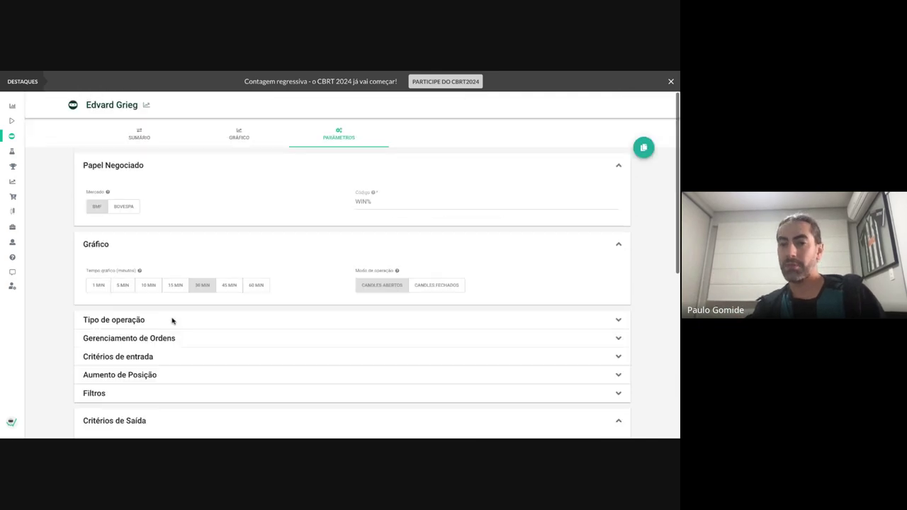
pyautogui.click(642, 145)
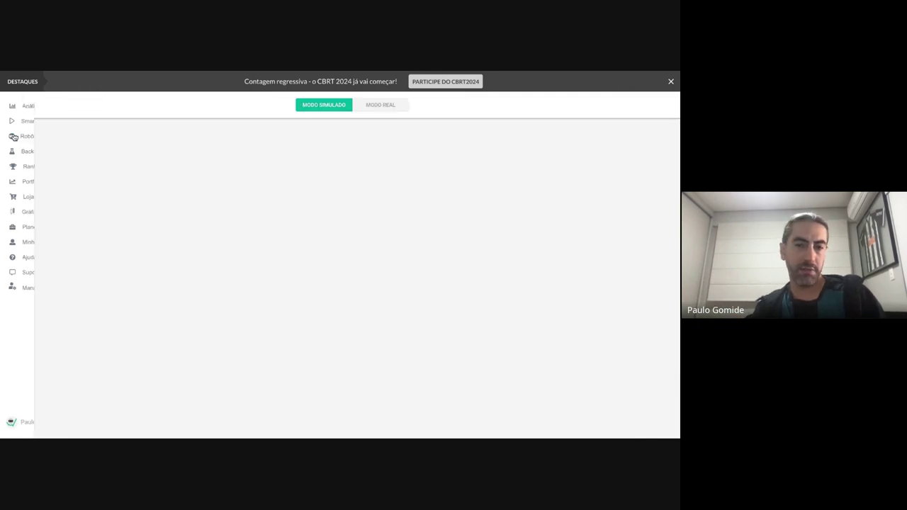
pyautogui.click(670, 82)
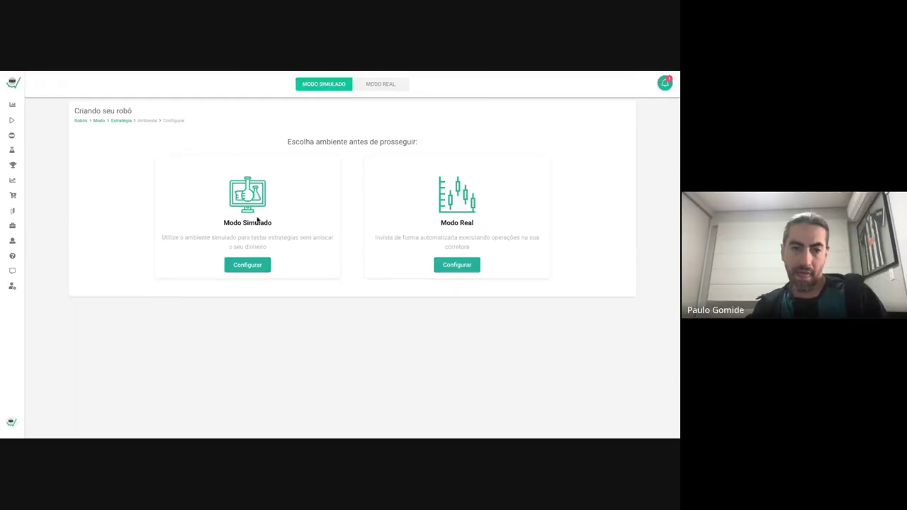
pyautogui.click(248, 265)
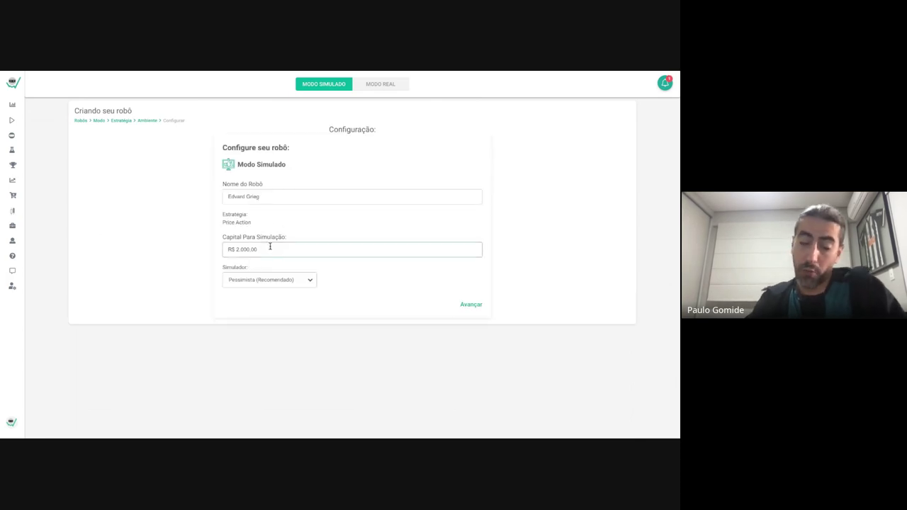
# - Set the simulation capital to R$ 10.000,00, keep the Pessimista (Recomendado) simulator and proceed to the copied robot's parameters
pyautogui.tripleClick(270, 248)
pyautogui.write('500000')
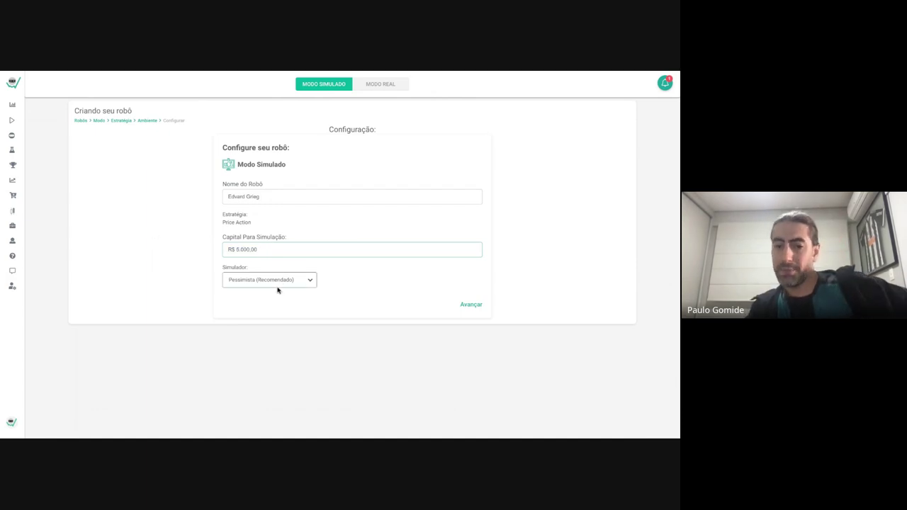
pyautogui.tripleClick(275, 249)
pyautogui.write('10')
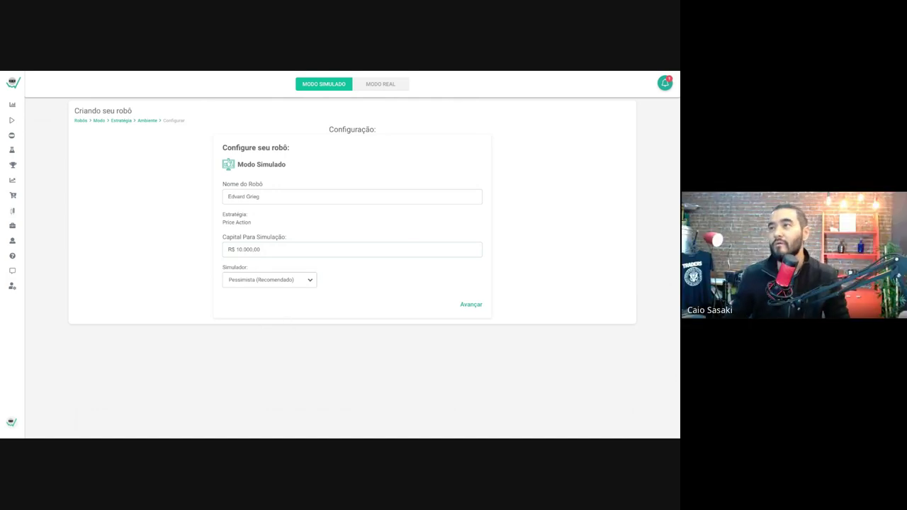
pyautogui.click(310, 281)
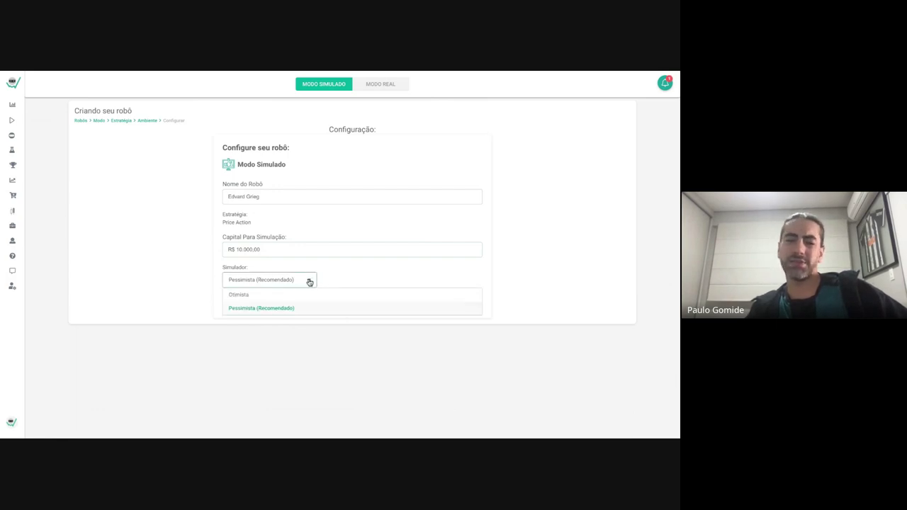
pyautogui.click(246, 309)
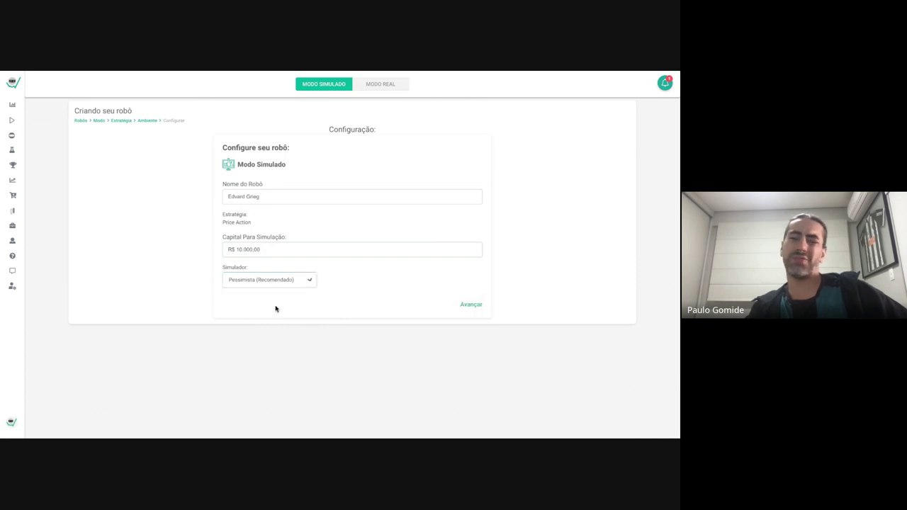
pyautogui.click(471, 305)
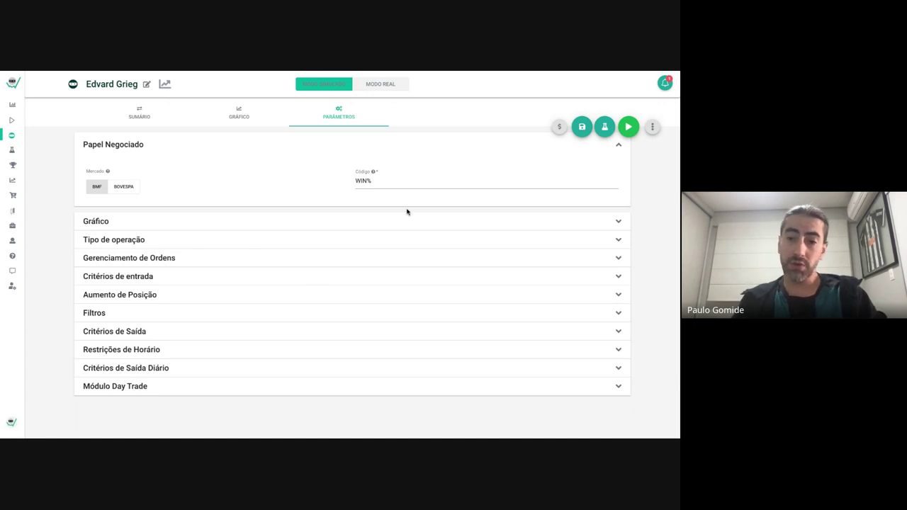
# - Save the copied Edvard Grieg robot and start running it in simulated mode
pyautogui.click(582, 126)
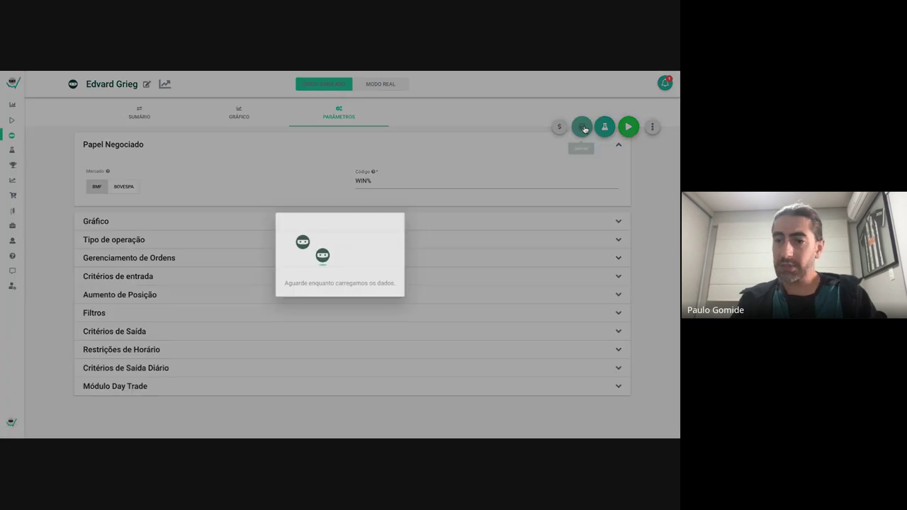
pyautogui.click(396, 278)
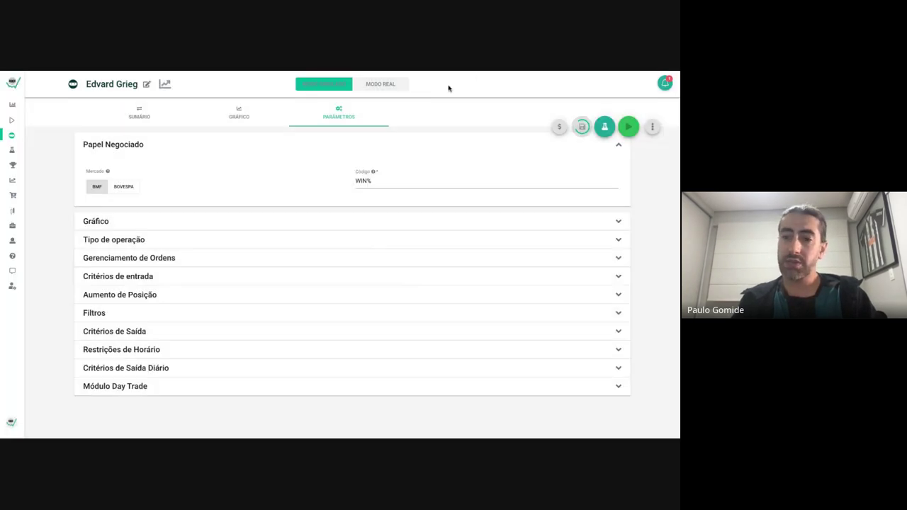
pyautogui.click(628, 126)
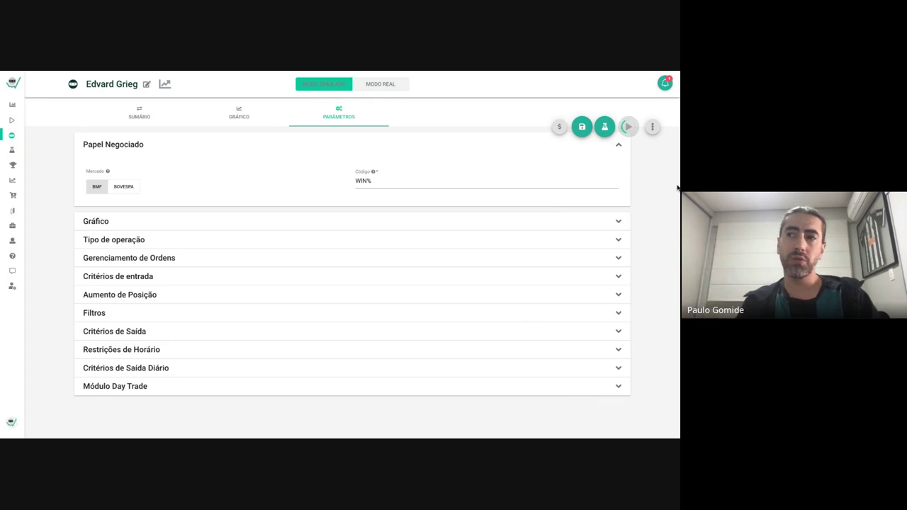
# - Start a backtest for the Edvard Grieg robot and choose bulk creation to open its parameter configuration
pyautogui.click(604, 127)
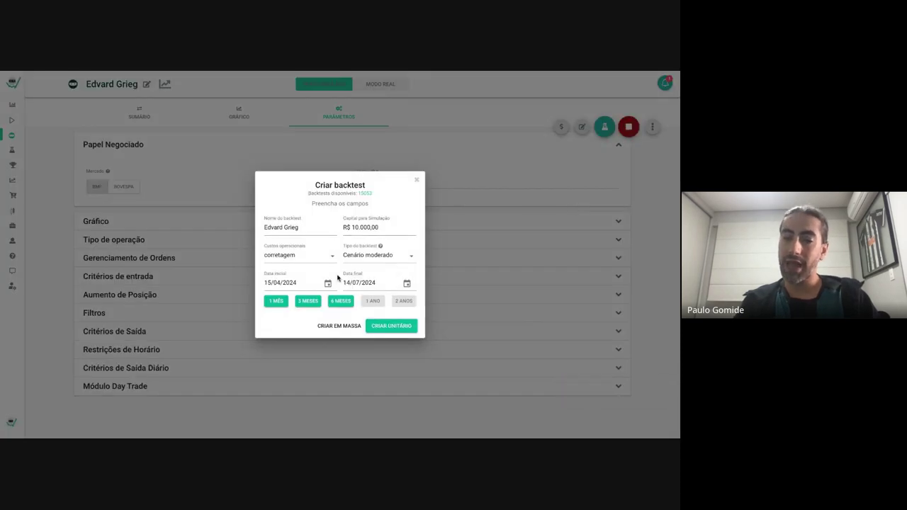
pyautogui.click(338, 326)
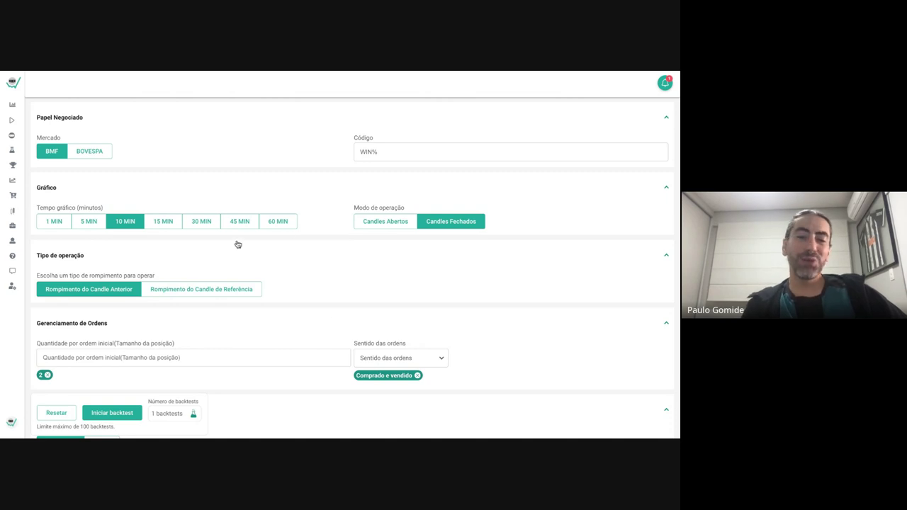
# - Replace the initial order quantity (Quantidade por ordem inicial) with 5 in the bulk backtest configuration
pyautogui.scroll(-3, 354, 292)
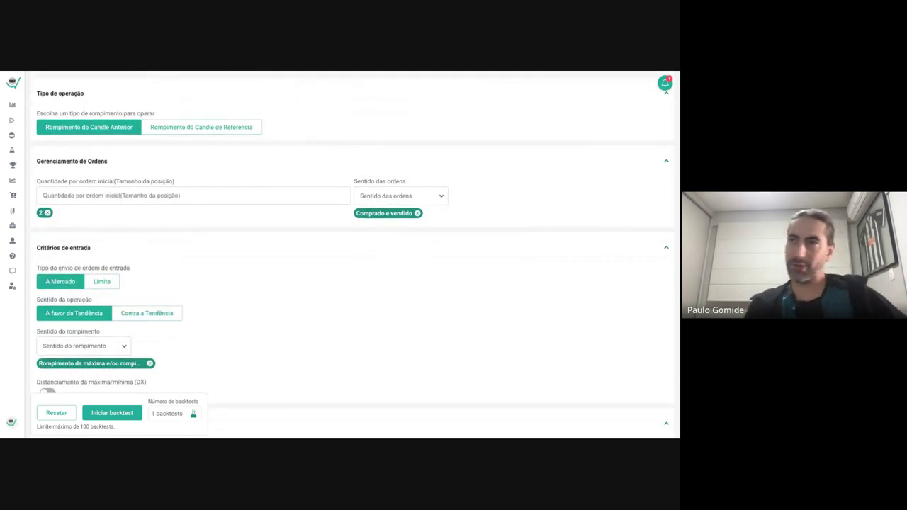
pyautogui.scroll(1, 386, 305)
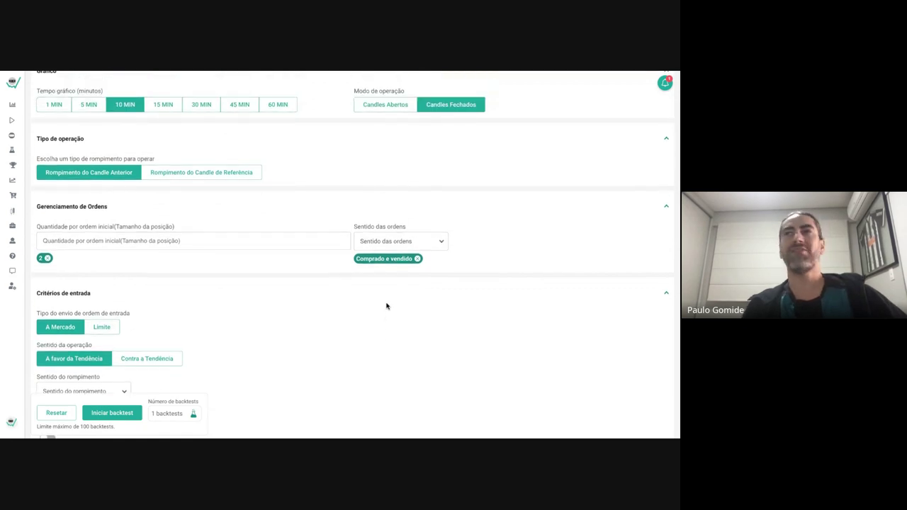
pyautogui.scroll(3, 354, 255)
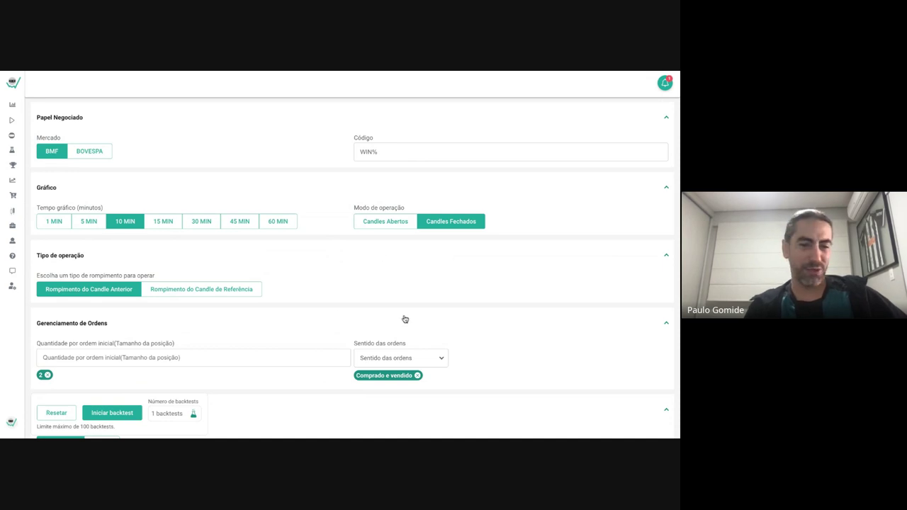
pyautogui.scroll(-3, 405, 320)
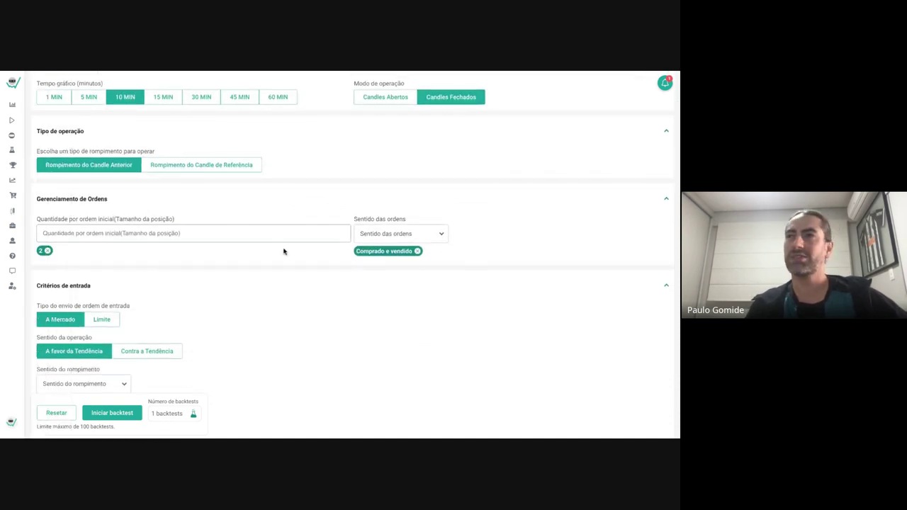
pyautogui.click(47, 251)
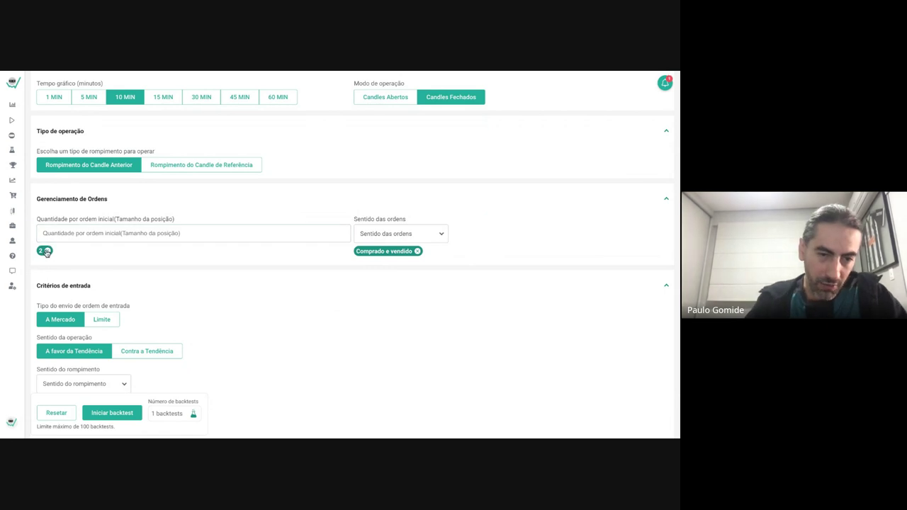
pyautogui.click(85, 231)
pyautogui.write('5')
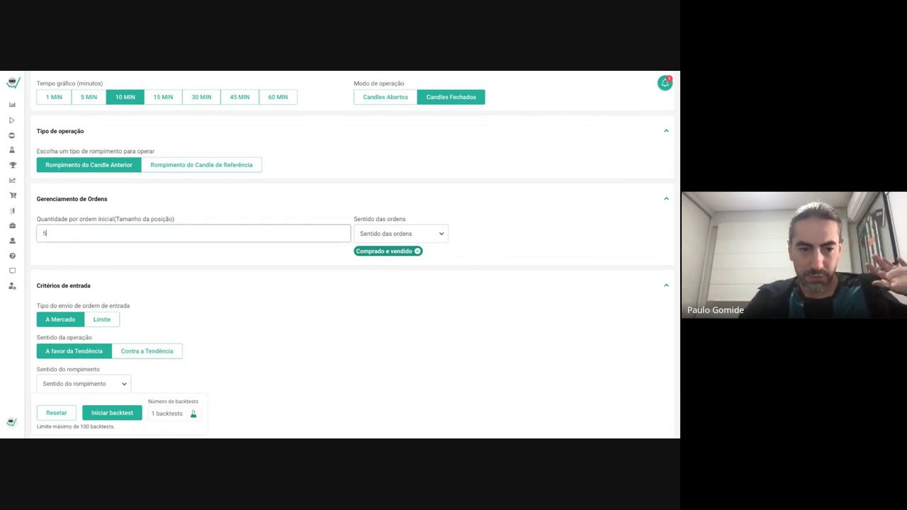
pyautogui.press('Return')
# - Examine the bulk backtest configuration from Papel Negociado through Critérios de entrada, Aumento de Posição and Filtros
pyautogui.scroll(-2, 330, 352)
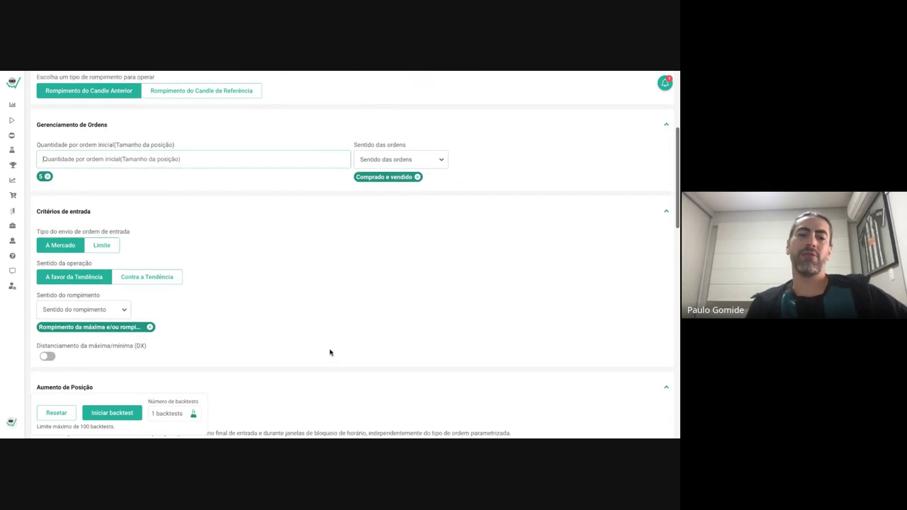
pyautogui.scroll(-2, 373, 325)
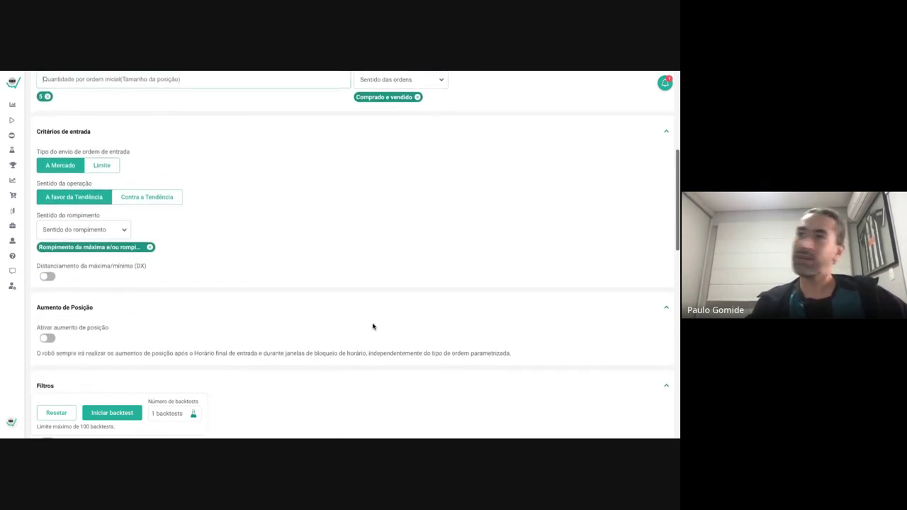
pyautogui.scroll(-1, 373, 326)
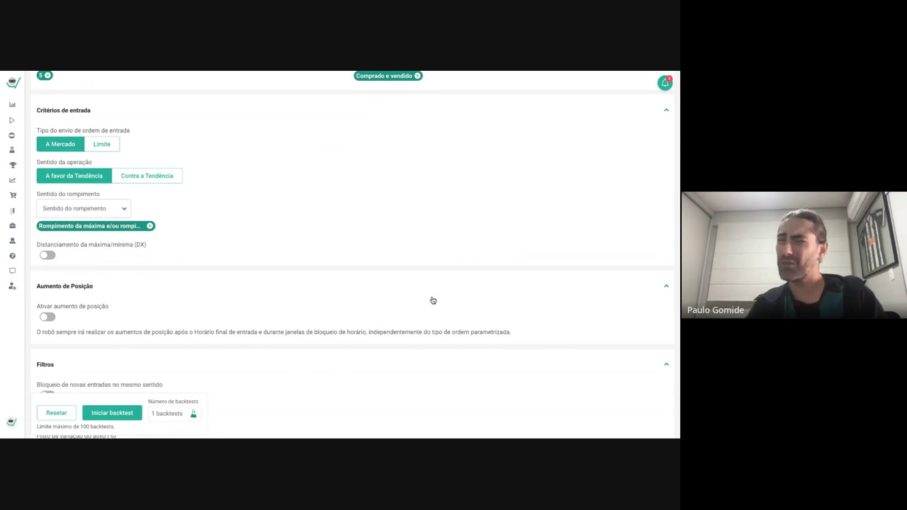
pyautogui.scroll(7, 433, 301)
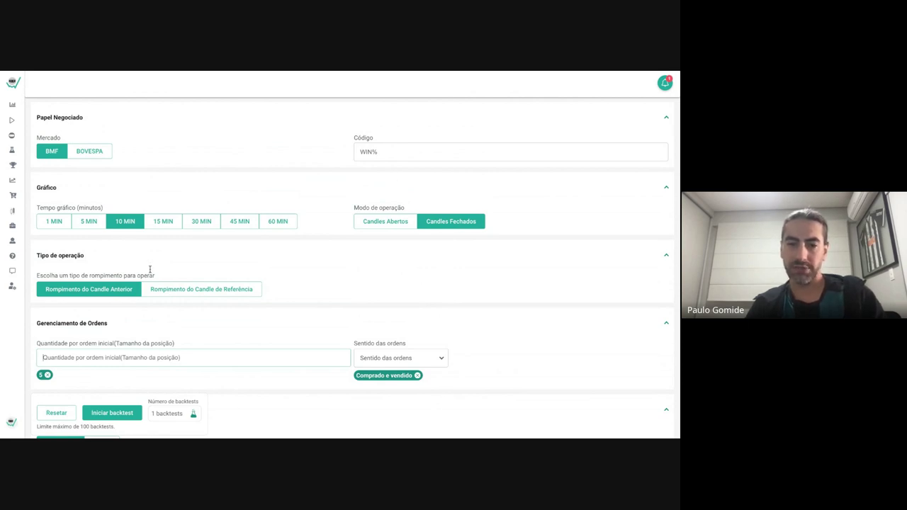
pyautogui.scroll(-5, 387, 304)
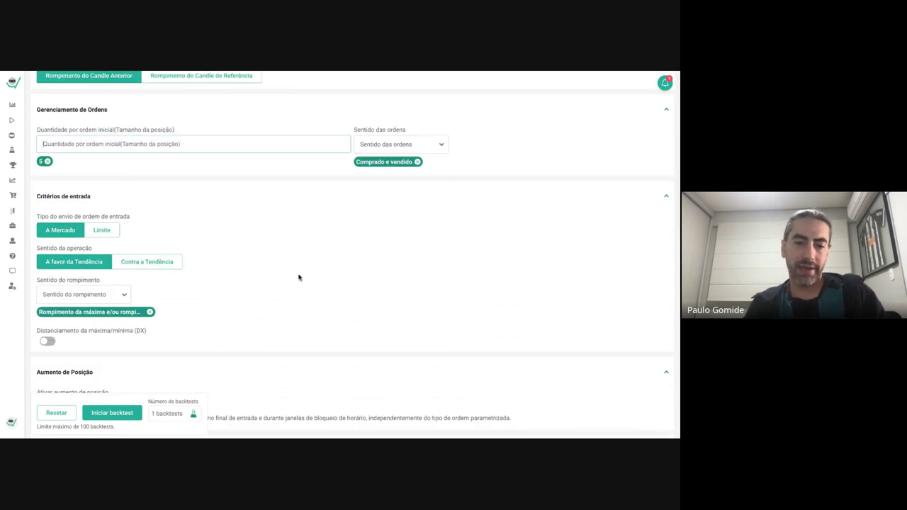
pyautogui.scroll(-2, 292, 320)
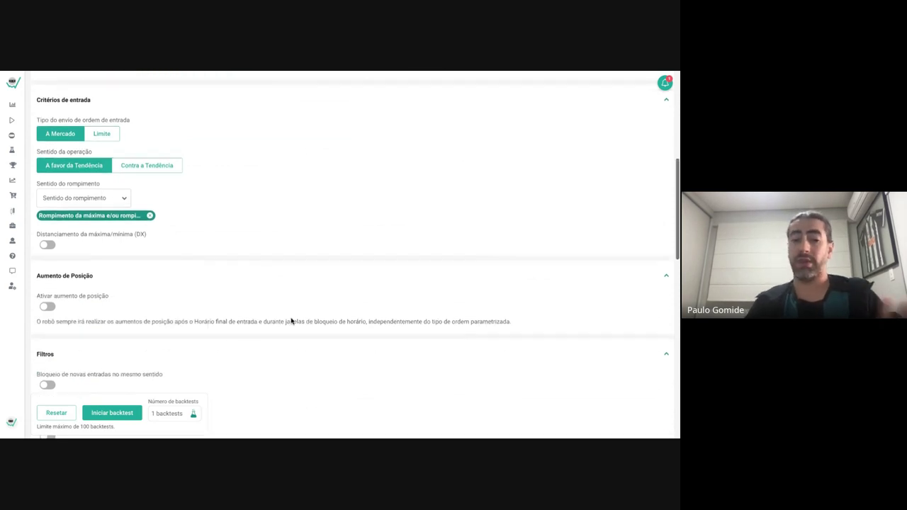
pyautogui.scroll(3, 292, 320)
pyautogui.scroll(4, 182, 148)
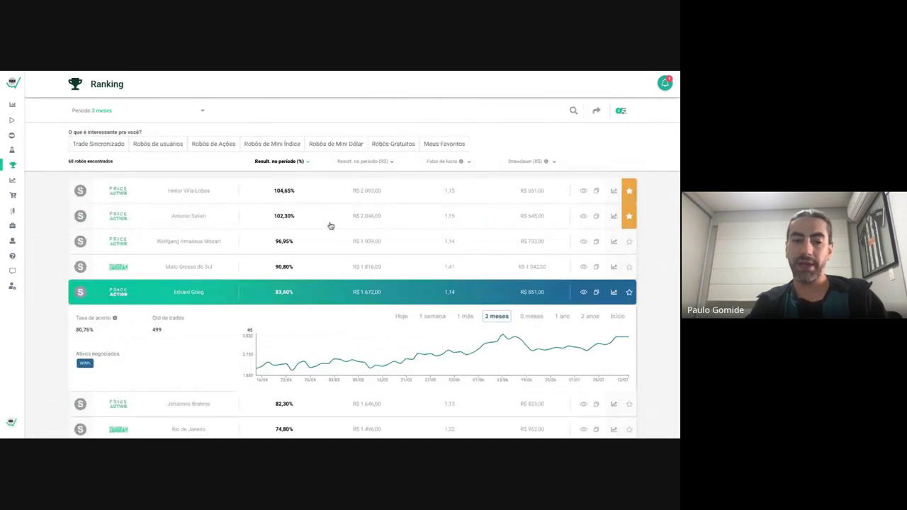
# - View the Edvard Grieg robot from the ranking and show its parameters
pyautogui.click(180, 293)
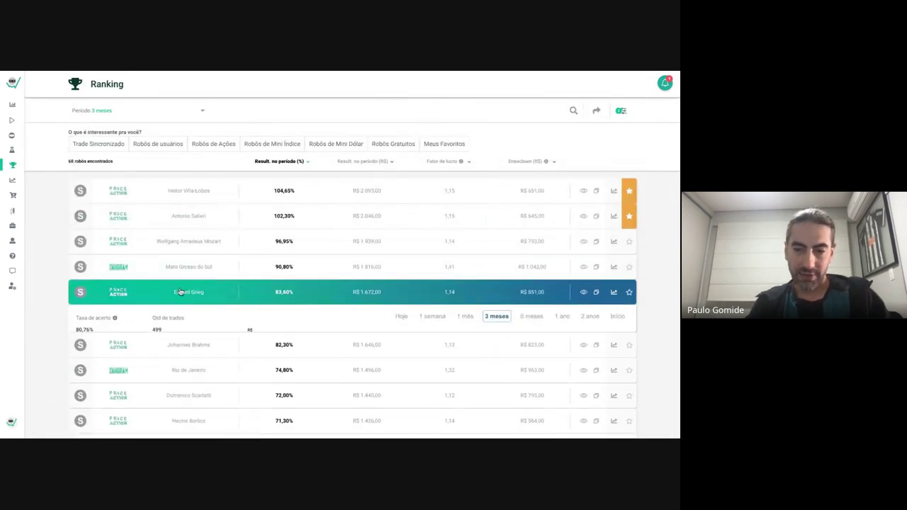
pyautogui.click(582, 295)
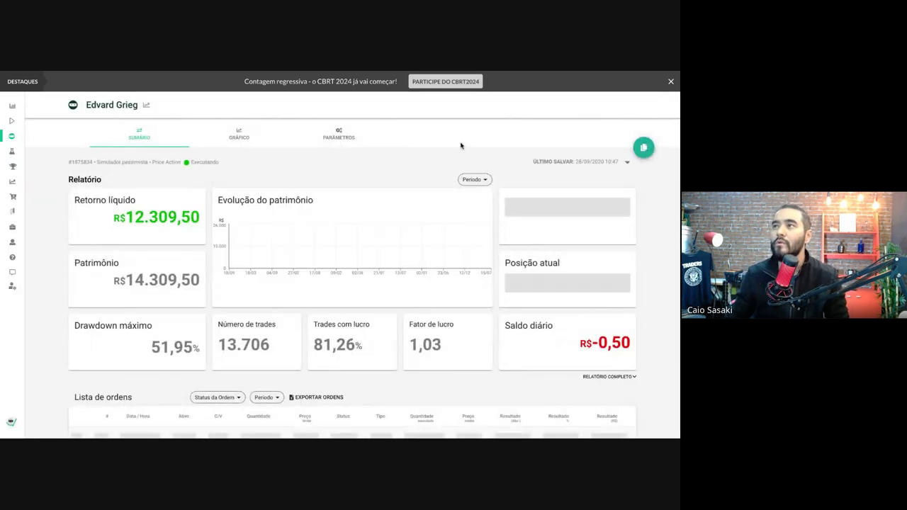
pyautogui.click(339, 133)
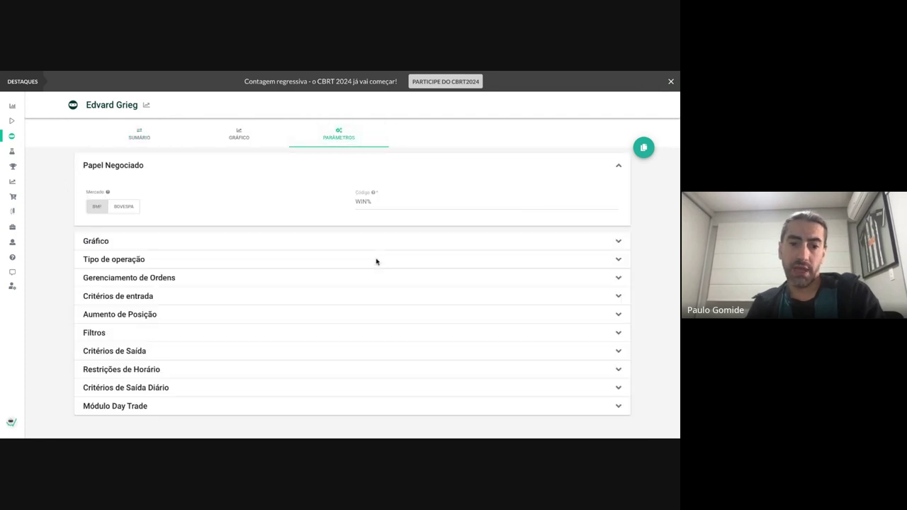
# - Expand the robot's Tipo de operação, Gerenciamento de Ordens and Gráfico parameter sections to read their settings
pyautogui.click(152, 265)
pyautogui.click(161, 352)
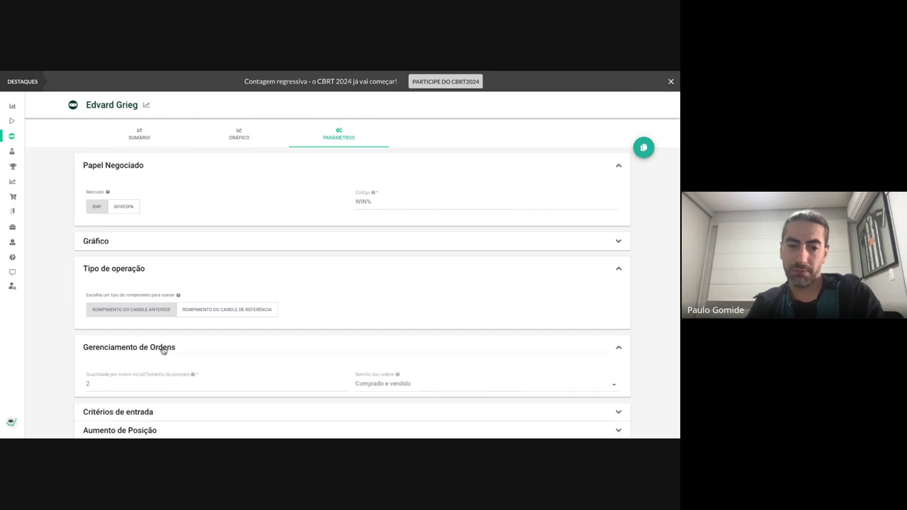
pyautogui.scroll(-2, 164, 350)
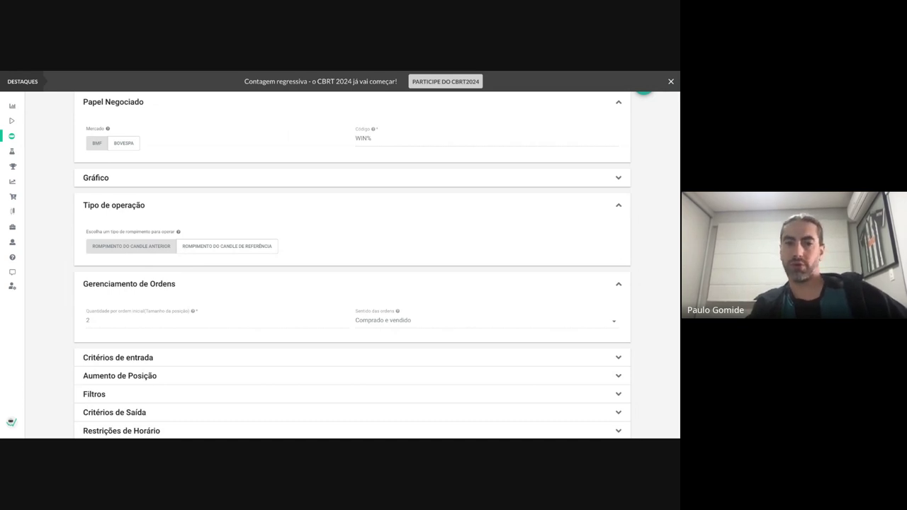
pyautogui.click(212, 182)
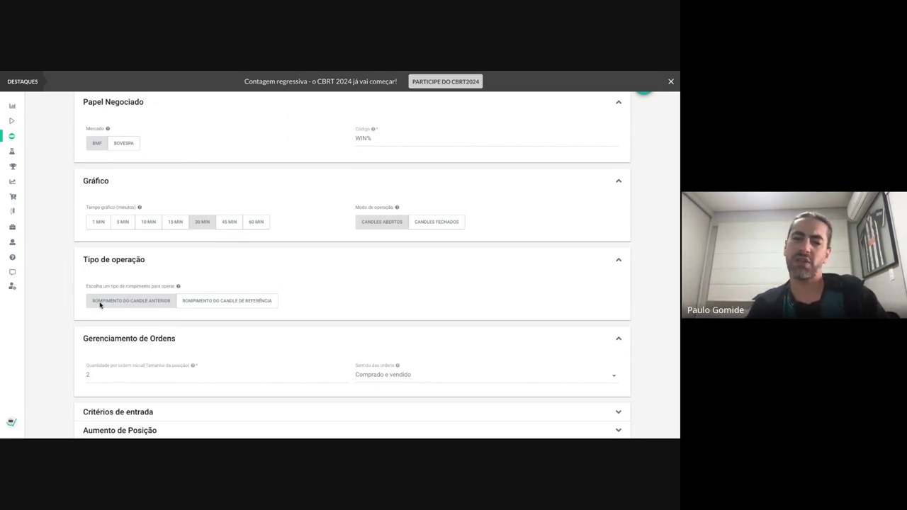
# - Expand Critérios de entrada and examine the robot's order type, spread, execution time, operation direction and breakout settings
pyautogui.scroll(-1, 100, 304)
pyautogui.scroll(-2, 134, 336)
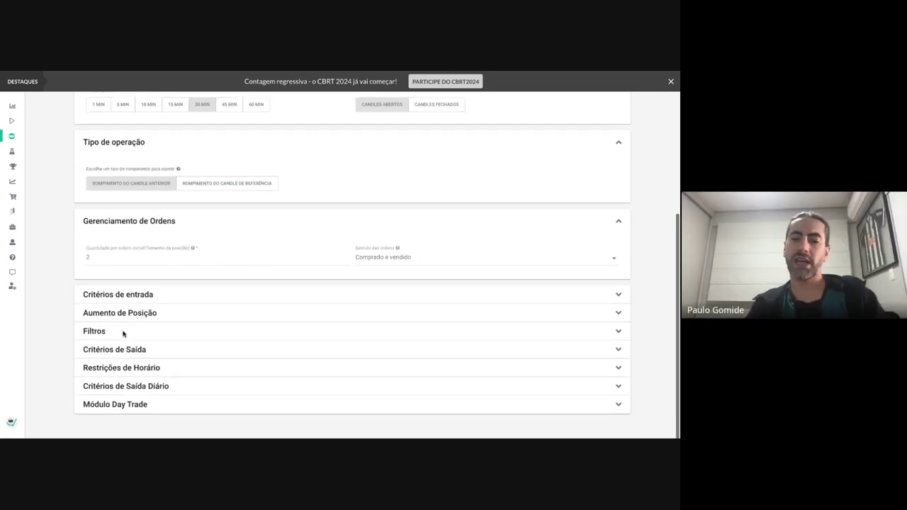
pyautogui.click(172, 297)
pyautogui.scroll(-3, 323, 319)
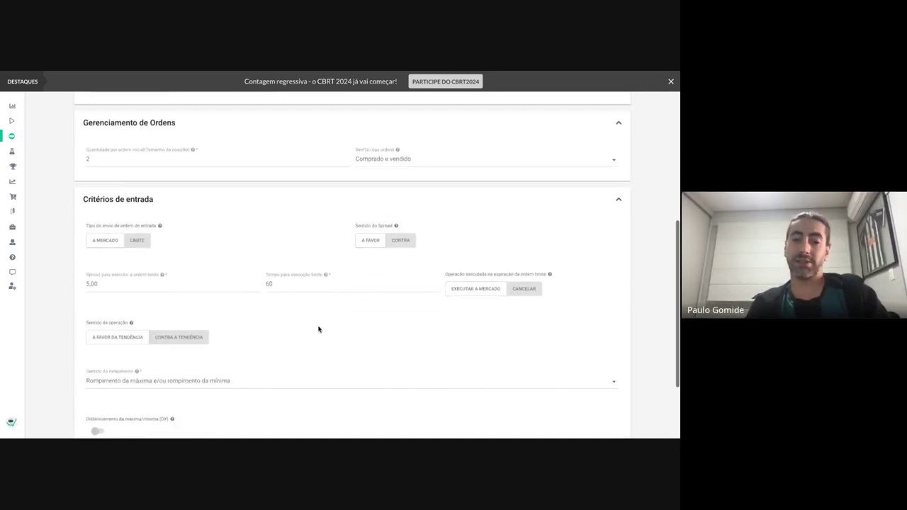
pyautogui.scroll(-1, 319, 329)
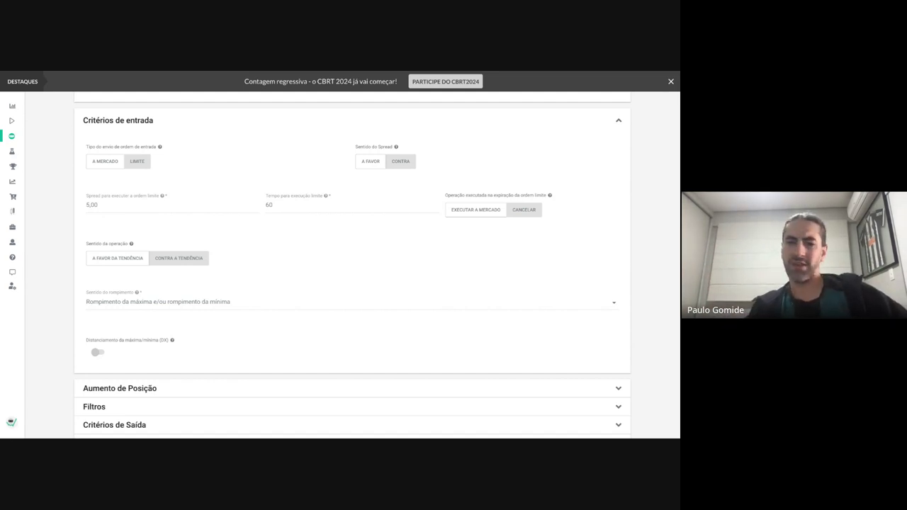
pyautogui.scroll(-1, 240, 334)
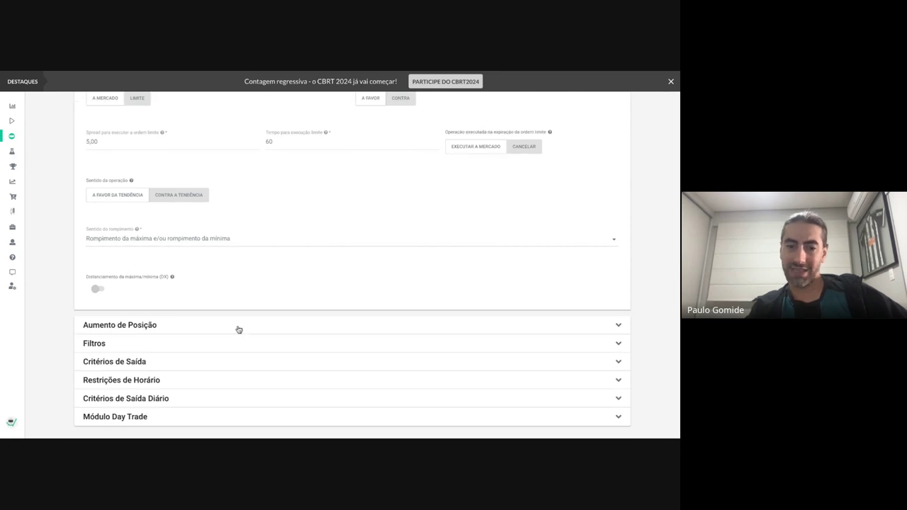
pyautogui.scroll(-1, 228, 273)
pyautogui.scroll(1, 272, 277)
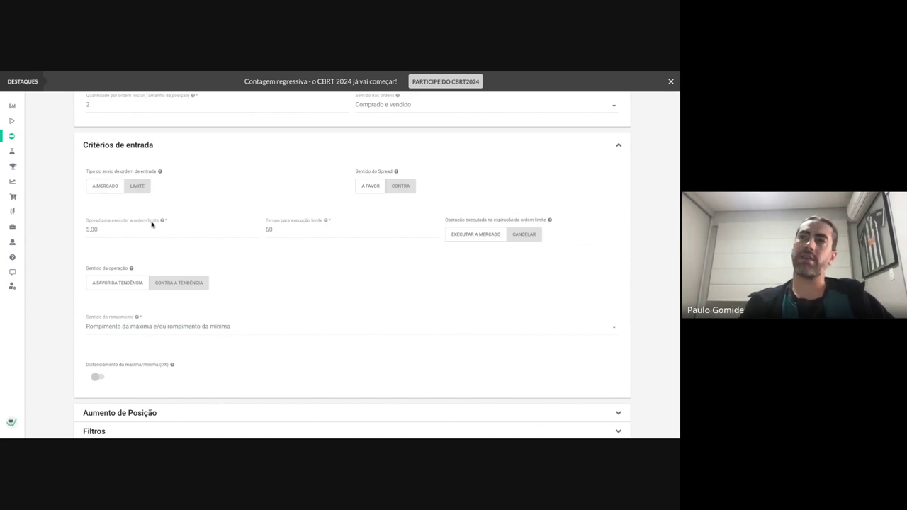
pyautogui.scroll(4, 277, 180)
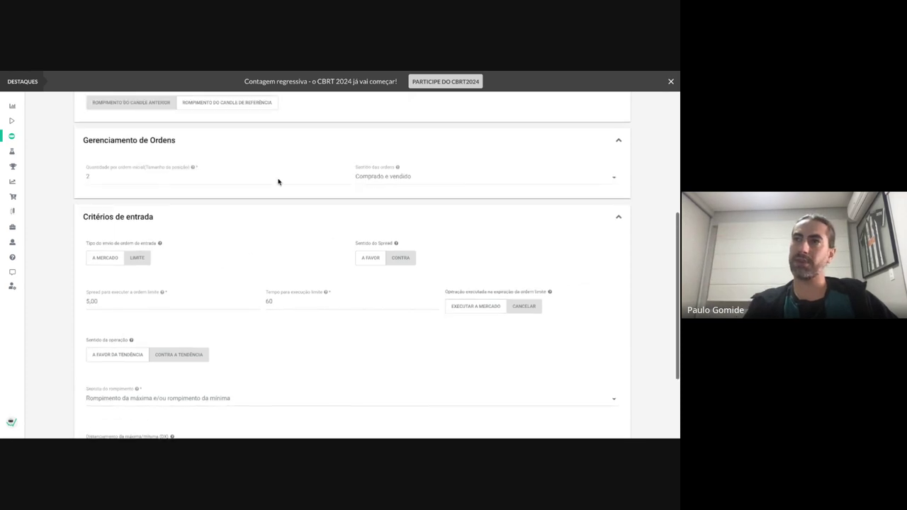
pyautogui.scroll(2, 277, 182)
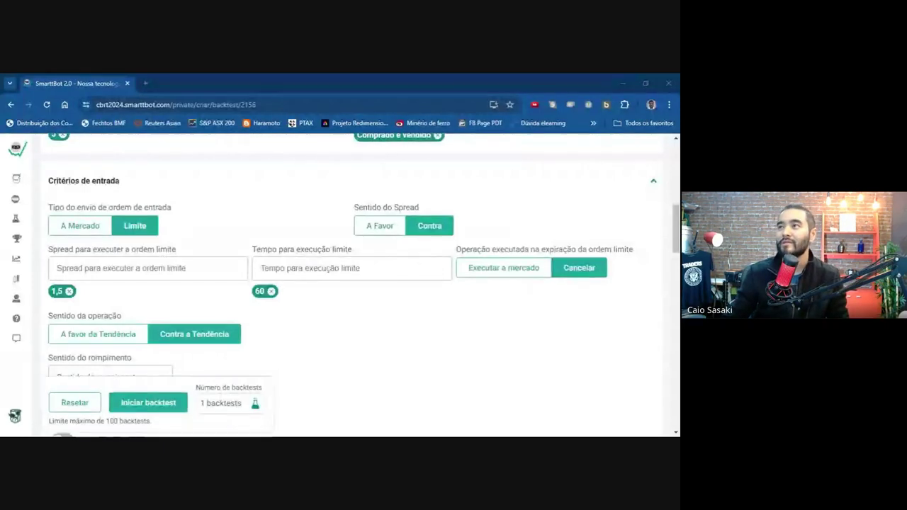
# - Try adding 10 MIN as an extra chart timeframe (Tempo gráfico) in the bulk backtest configuration
pyautogui.scroll(4, 602, 355)
pyautogui.scroll(2, 602, 355)
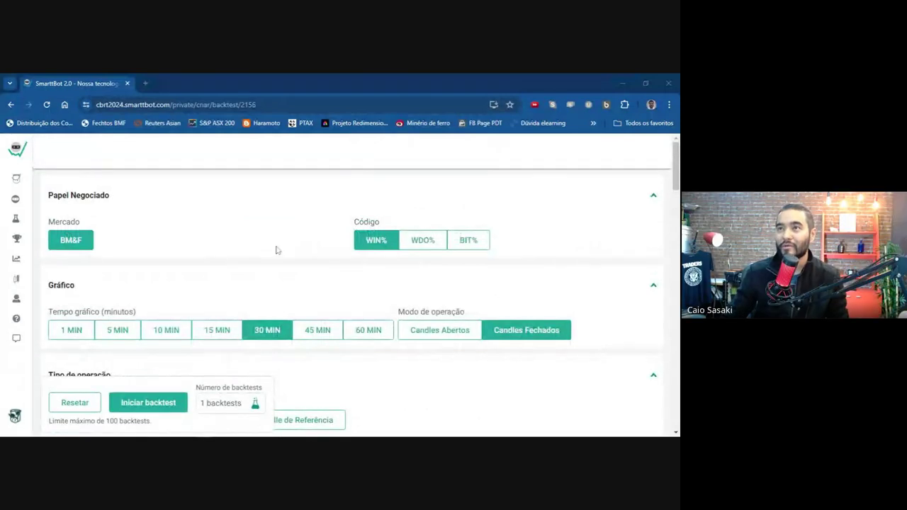
pyautogui.moveTo(80, 228)
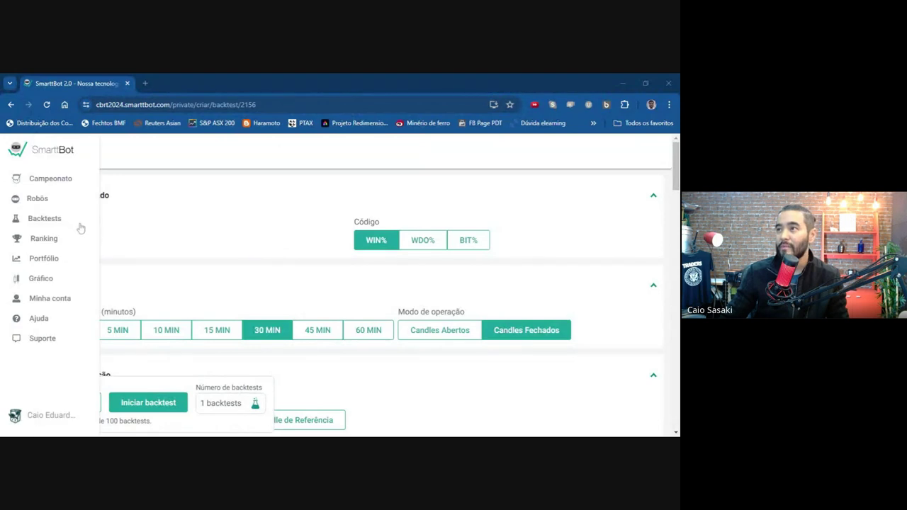
pyautogui.scroll(-1, 330, 363)
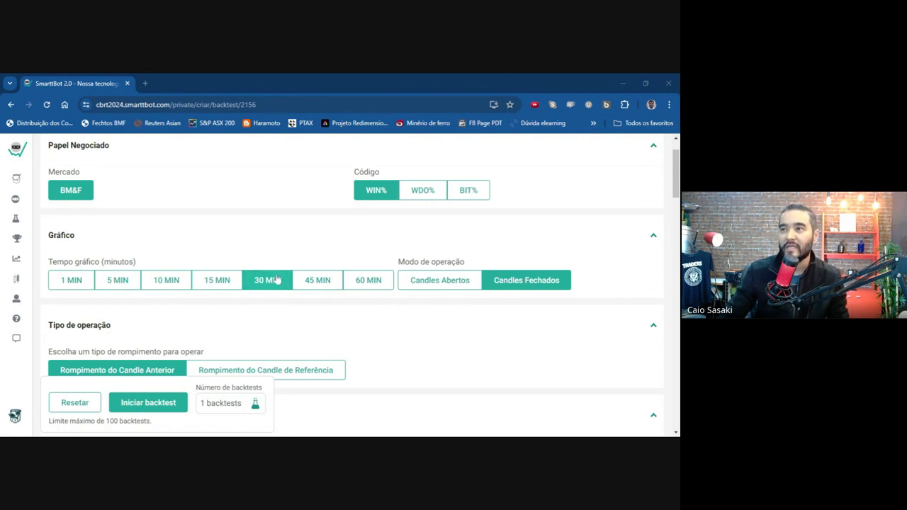
pyautogui.click(153, 285)
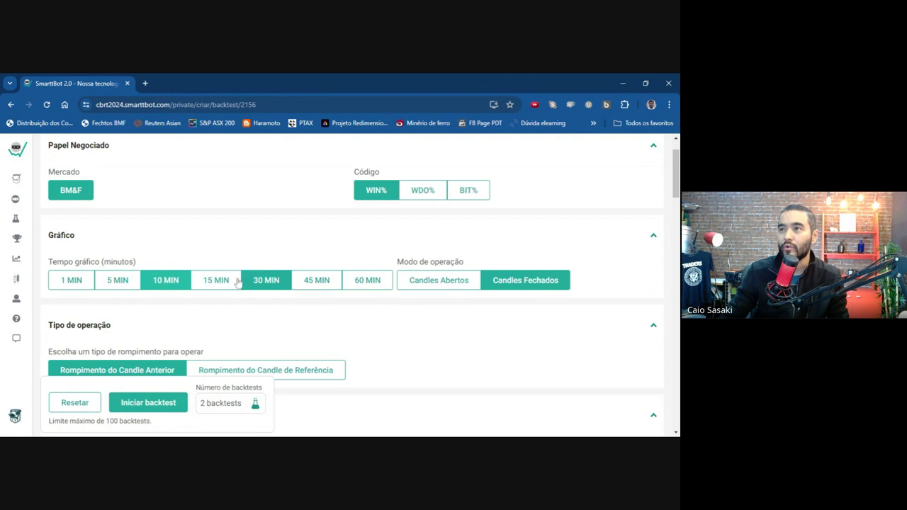
pyautogui.click(175, 286)
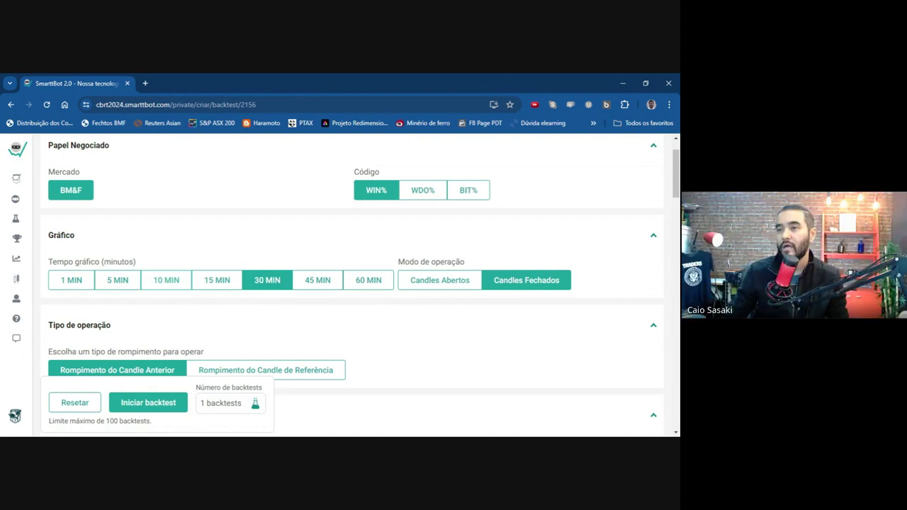
# - Add 60 MIN as a chart timeframe alongside 30 MIN for the bulk backtests
pyautogui.scroll(-2, 400, 362)
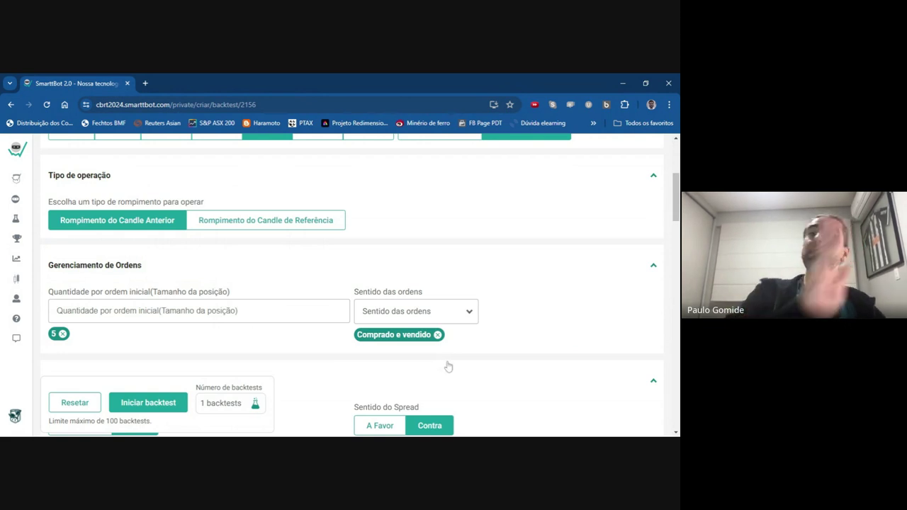
pyautogui.scroll(1, 525, 311)
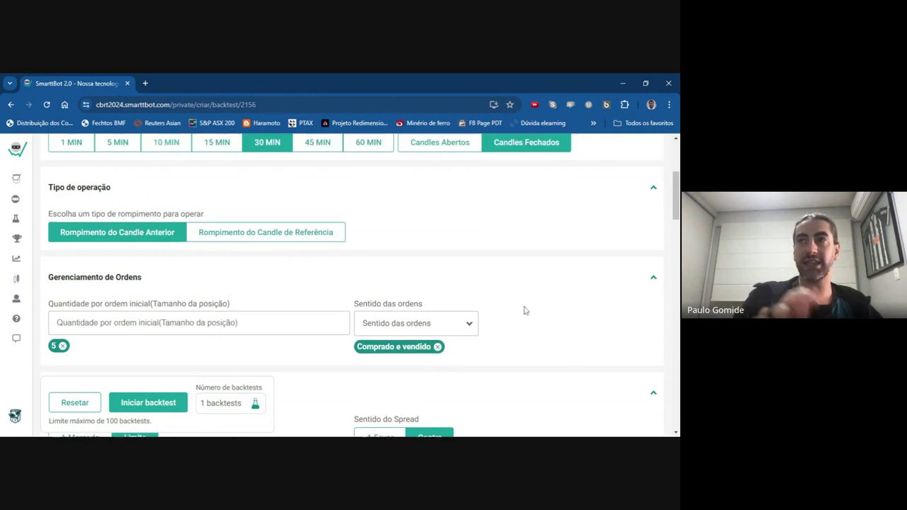
pyautogui.scroll(1, 525, 310)
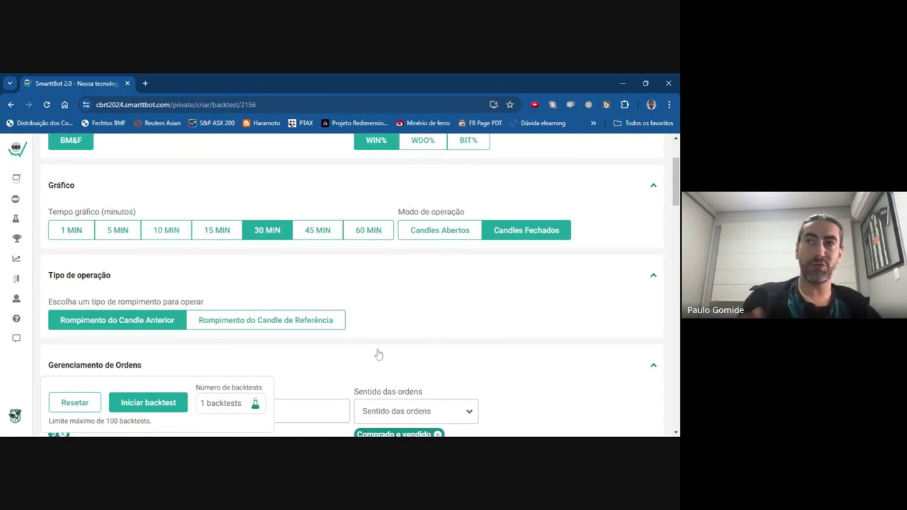
pyautogui.click(375, 231)
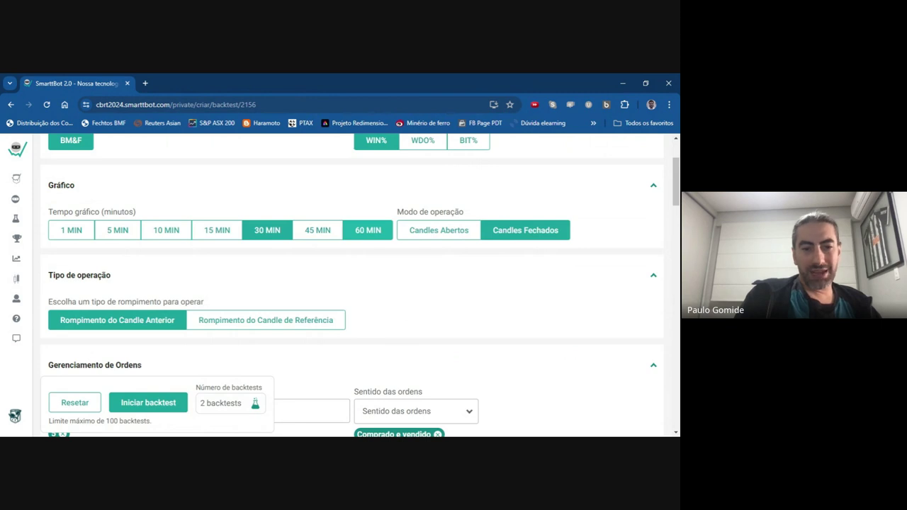
# - Try A Mercado as the entry order type under Critérios de entrada and switch it back to Limite
pyautogui.scroll(-2, 486, 361)
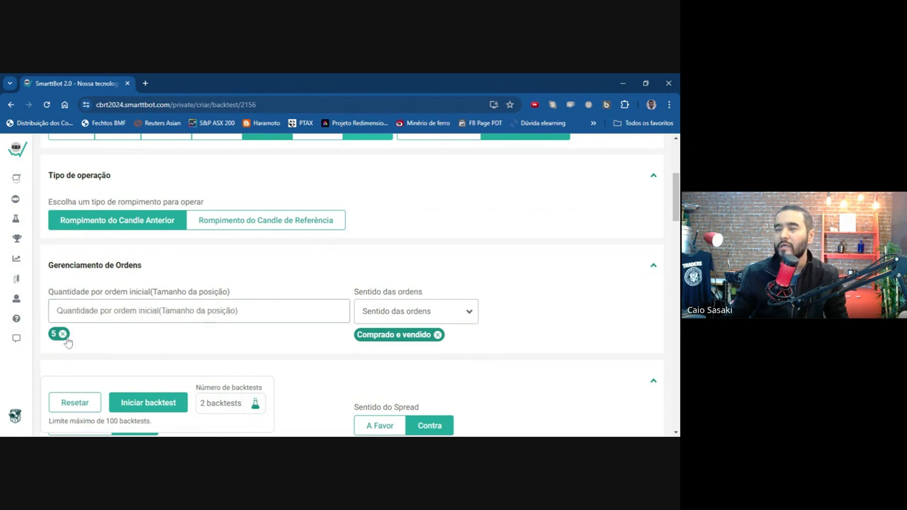
pyautogui.scroll(-2, 125, 326)
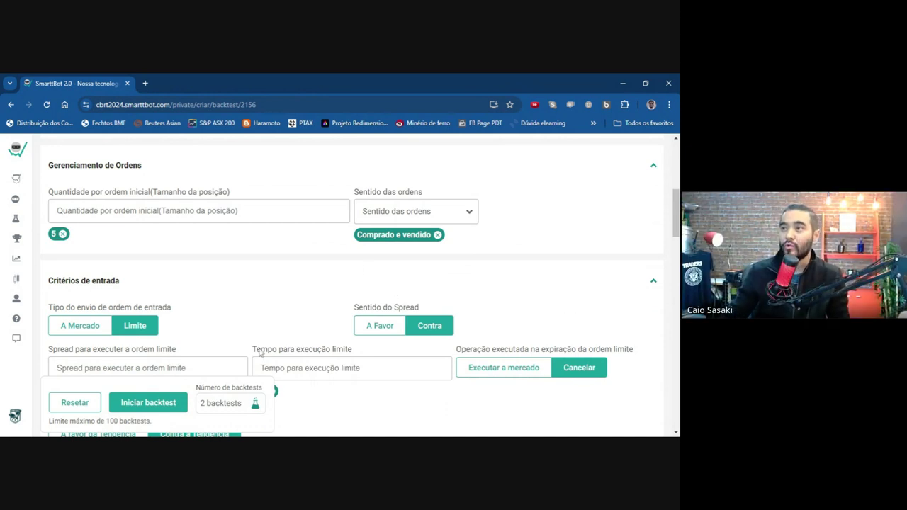
pyautogui.scroll(-1, 224, 283)
pyautogui.click(84, 278)
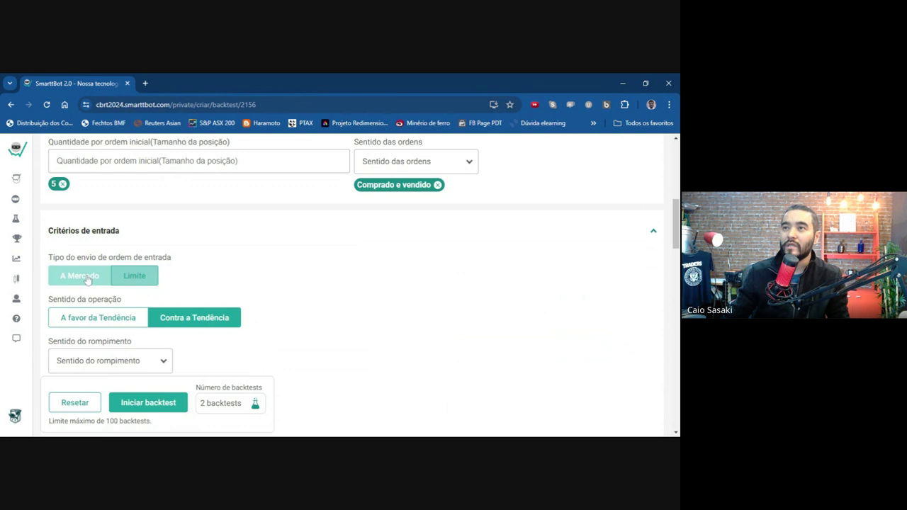
pyautogui.click(151, 277)
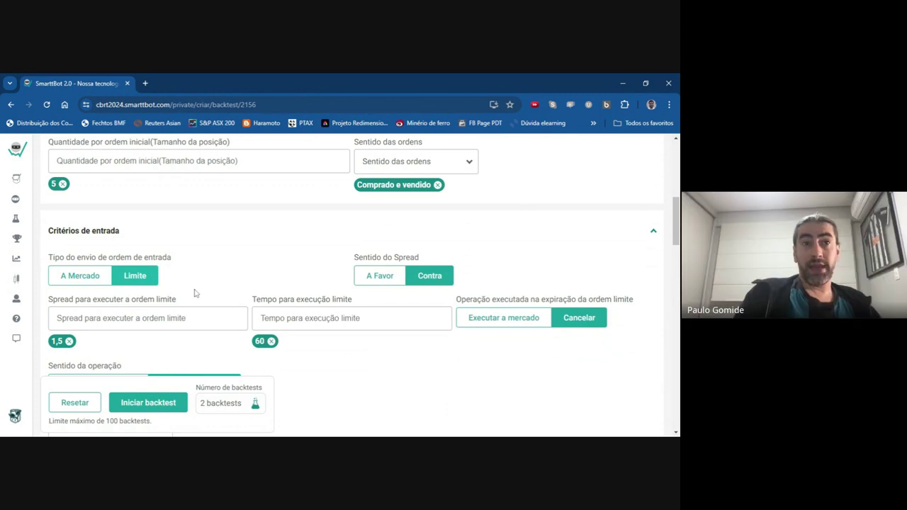
# - Examine the Limite order's spread and expiration settings, the operation and breakout directions, and the Aumento de Posição section of the bulk backtest
pyautogui.scroll(-2, 258, 277)
pyautogui.scroll(1, 351, 347)
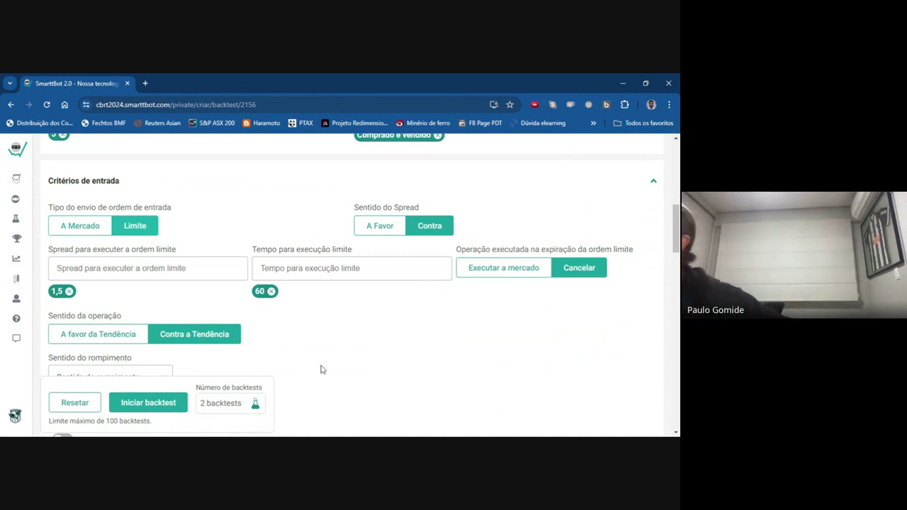
pyautogui.scroll(-2, 459, 376)
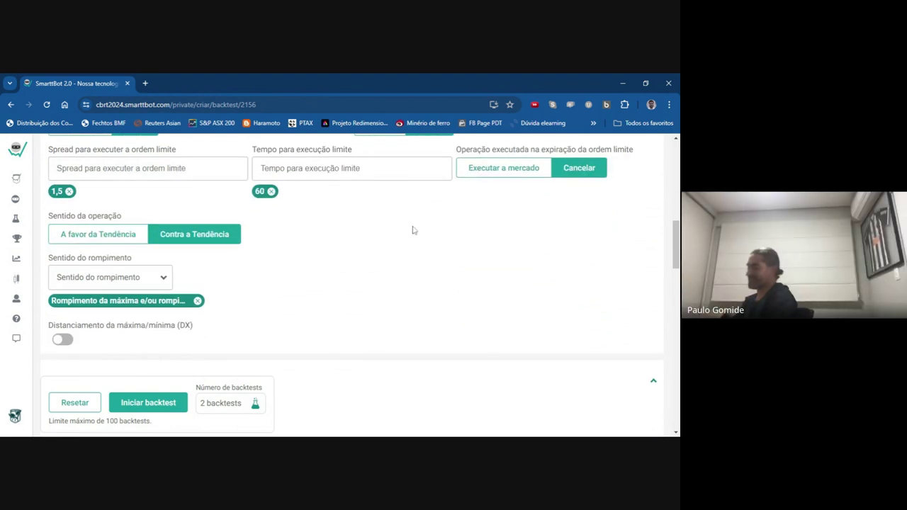
pyautogui.scroll(1, 457, 294)
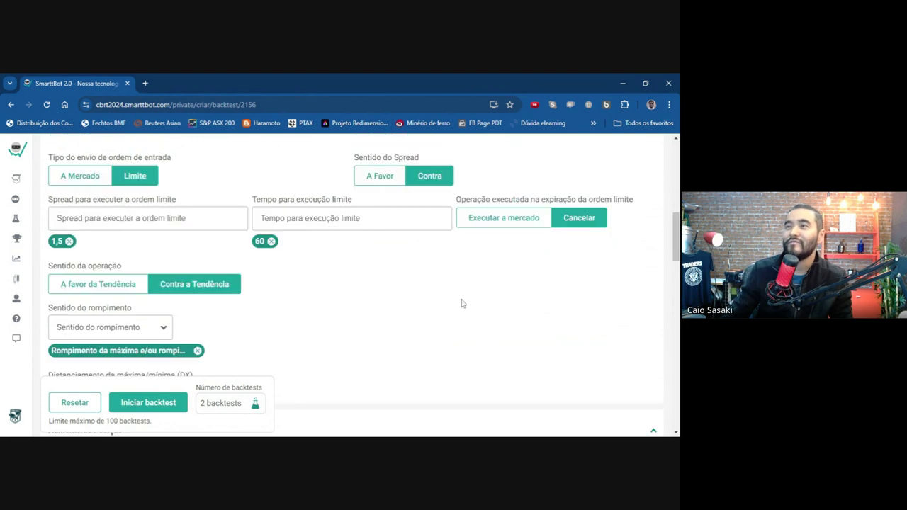
pyautogui.scroll(-1, 465, 321)
pyautogui.scroll(1, 466, 321)
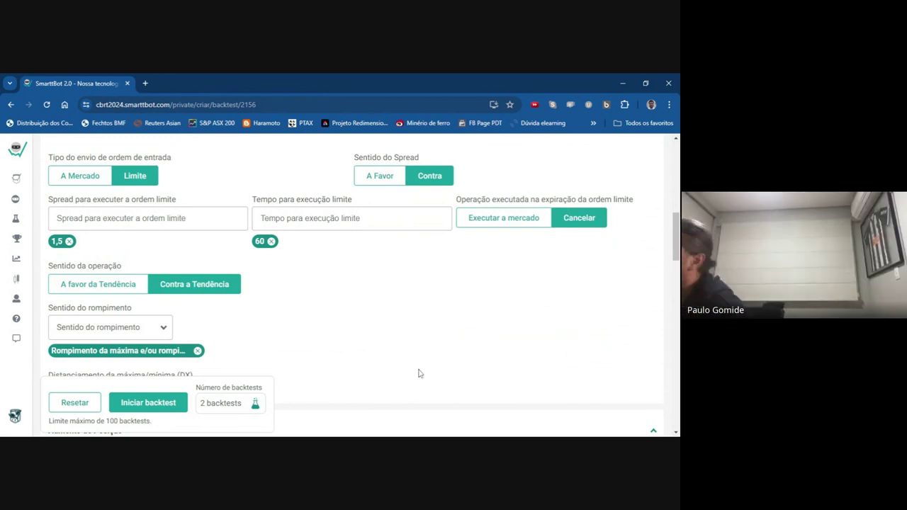
pyautogui.scroll(-3, 496, 326)
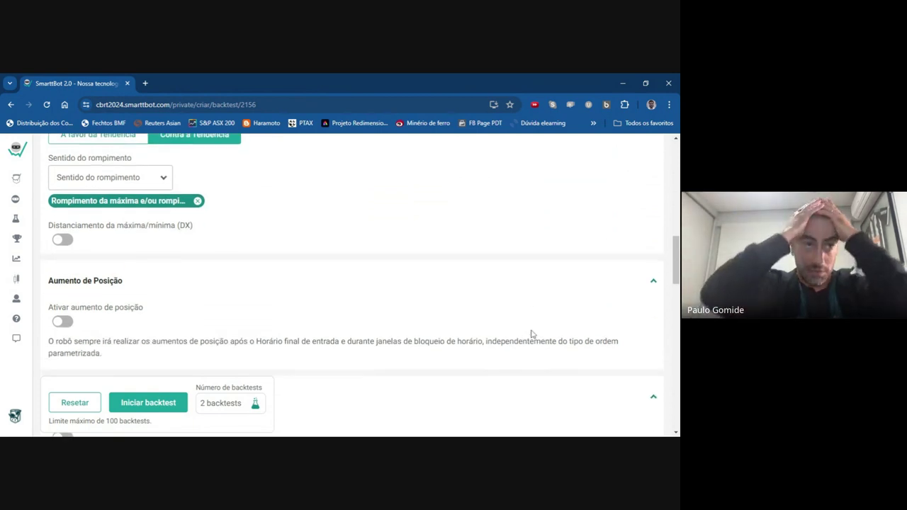
pyautogui.scroll(2, 565, 269)
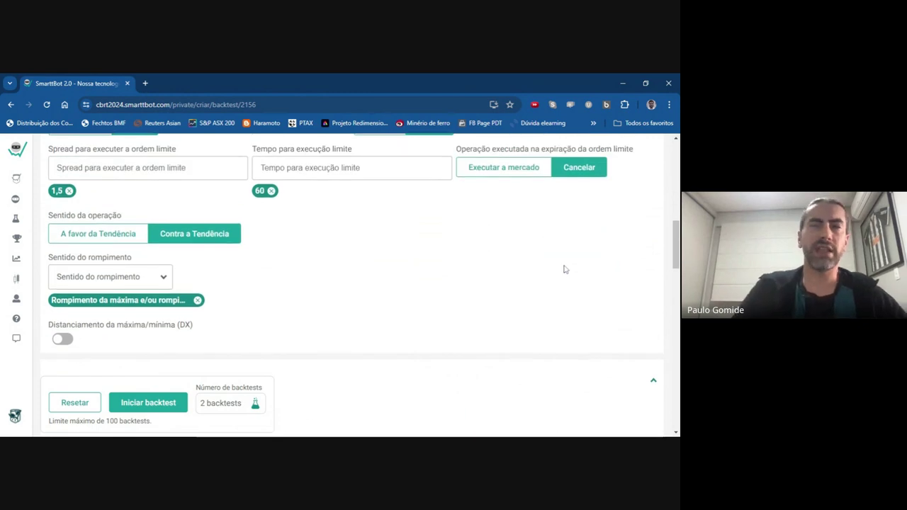
pyautogui.scroll(-3, 564, 269)
pyautogui.scroll(3, 559, 263)
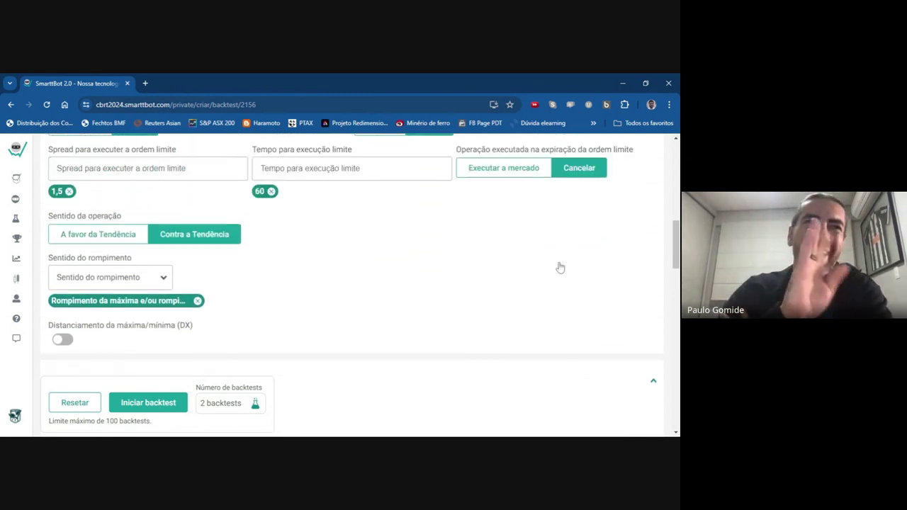
pyautogui.scroll(1, 560, 267)
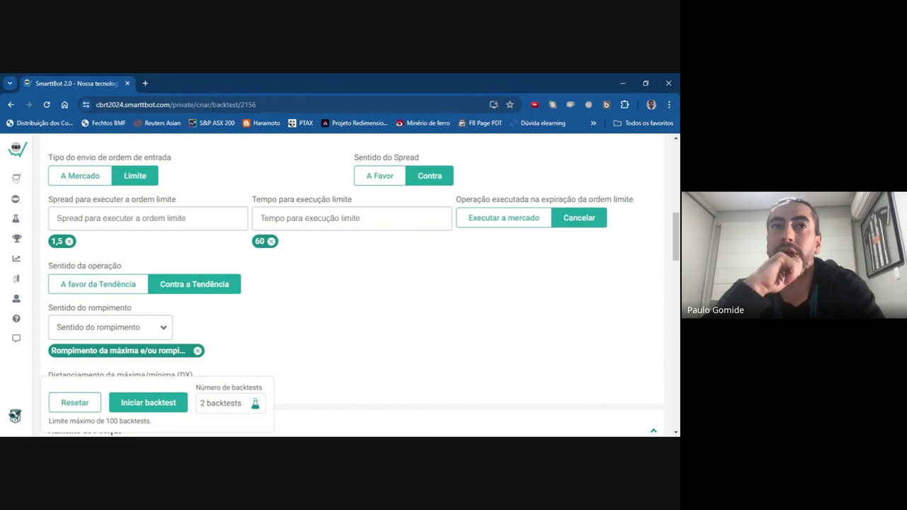
pyautogui.scroll(-1, 487, 316)
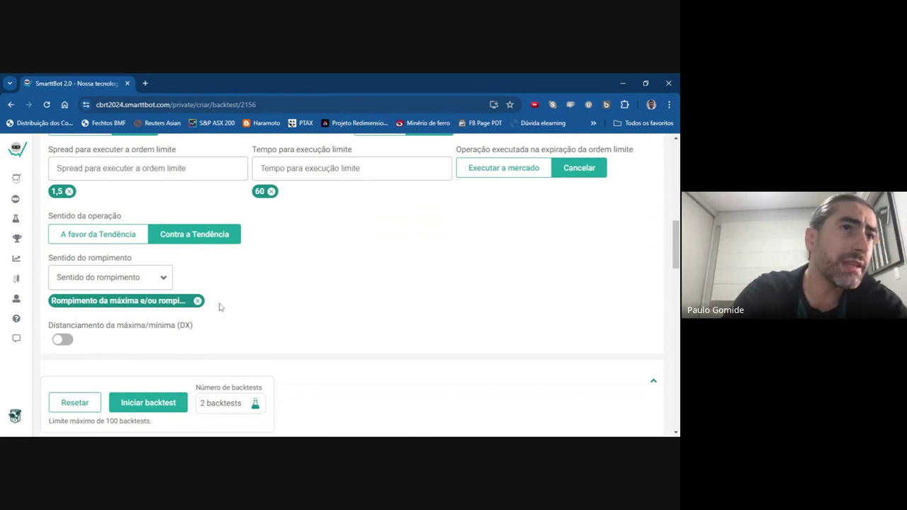
# - Try adding -20 as an extra spread for executing the limit order, and remove that value
pyautogui.scroll(1, 636, 336)
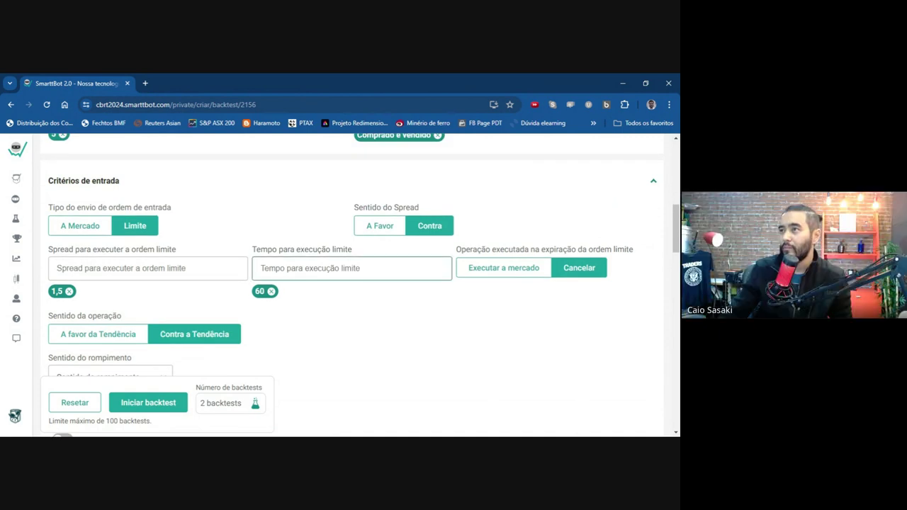
pyautogui.scroll(1, 518, 386)
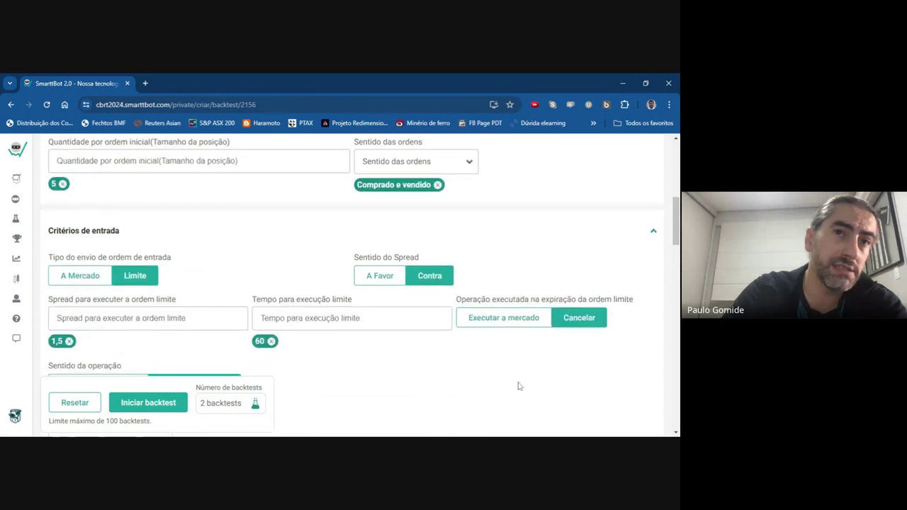
pyautogui.click(153, 320)
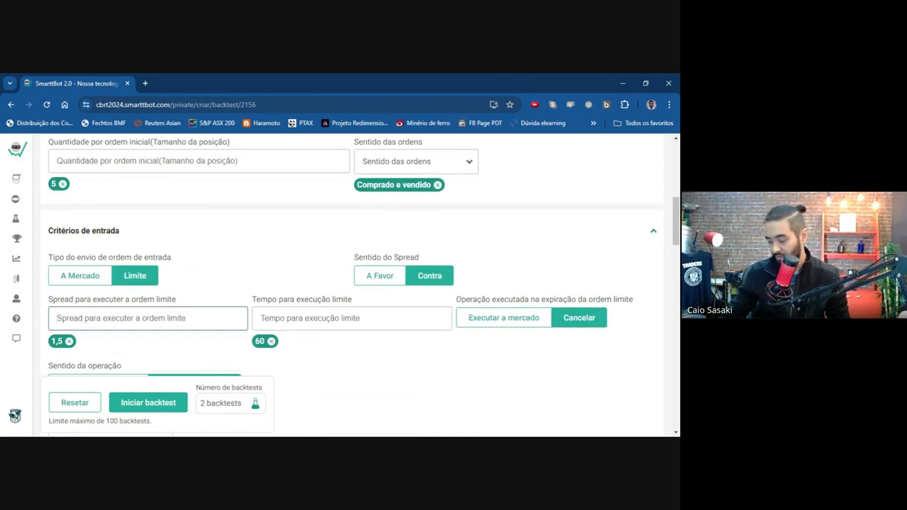
pyautogui.write('-20')
pyautogui.press('Return')
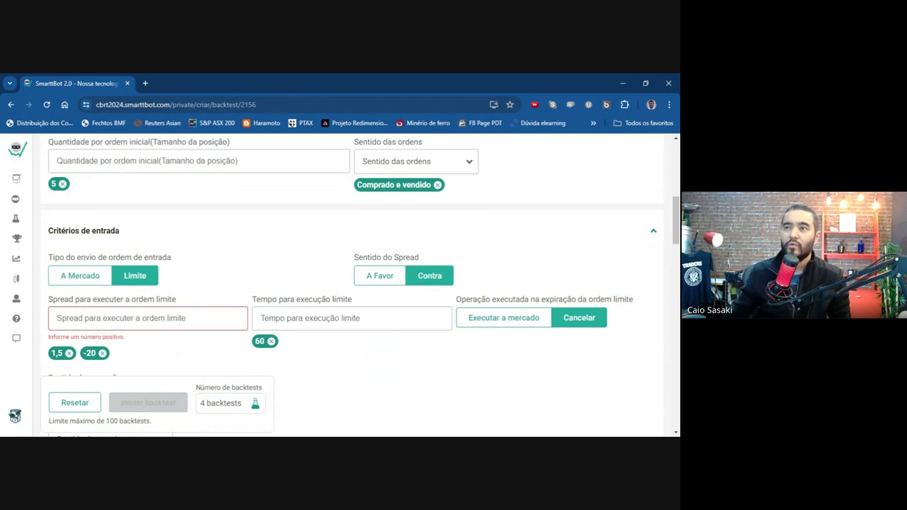
pyautogui.click(102, 353)
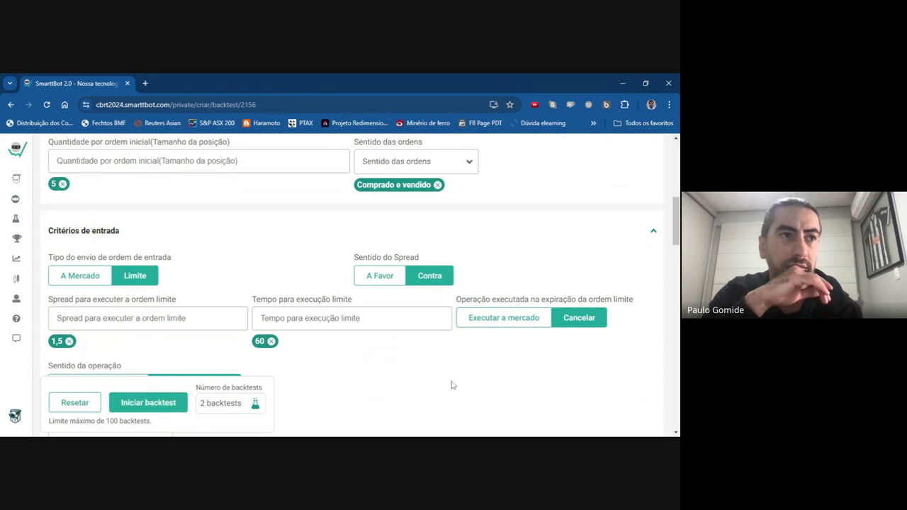
# - Enable Distanciamento da máxima/mínima (DX) and add -500 as a second distance value alongside 0
pyautogui.scroll(-1, 496, 397)
pyautogui.scroll(-1, 496, 397)
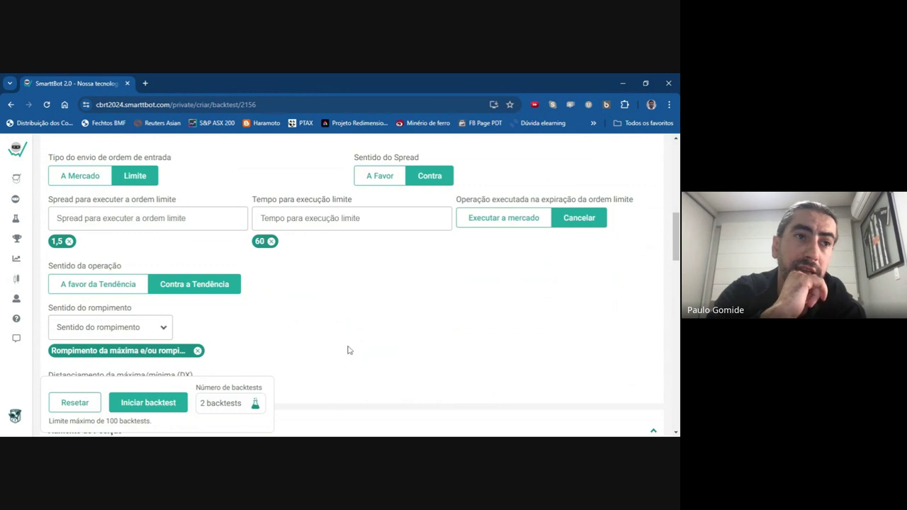
pyautogui.scroll(-1, 482, 320)
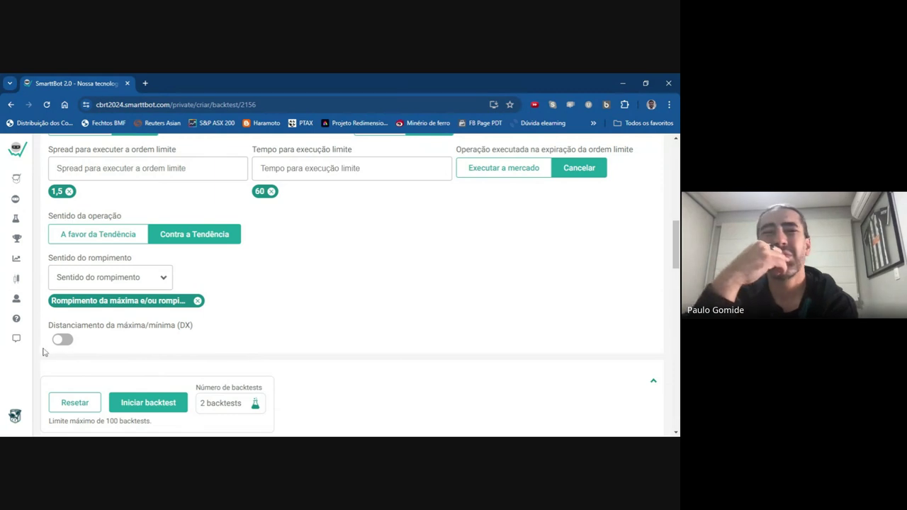
pyautogui.click(62, 339)
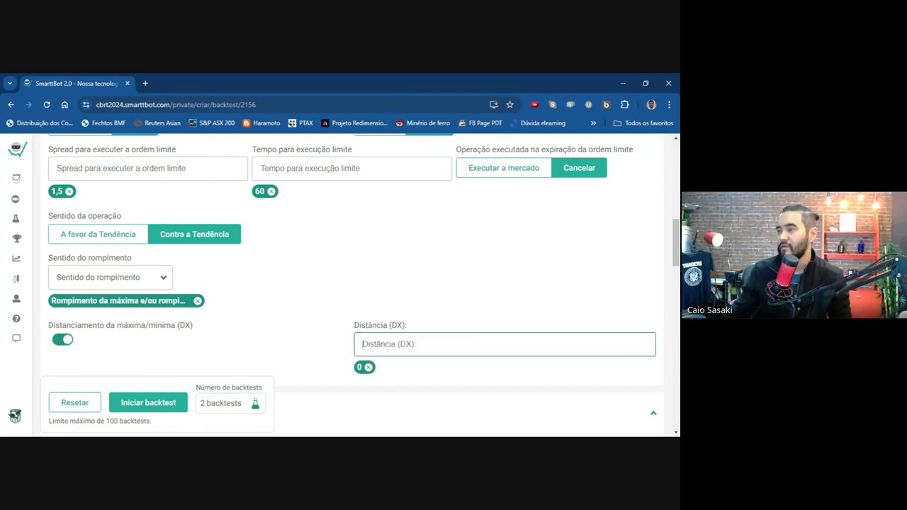
pyautogui.write('-500')
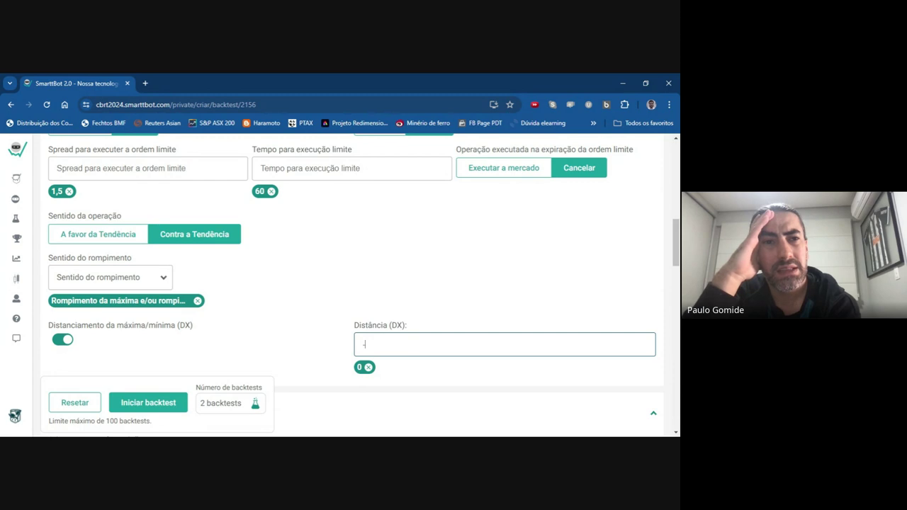
pyautogui.press('Return')
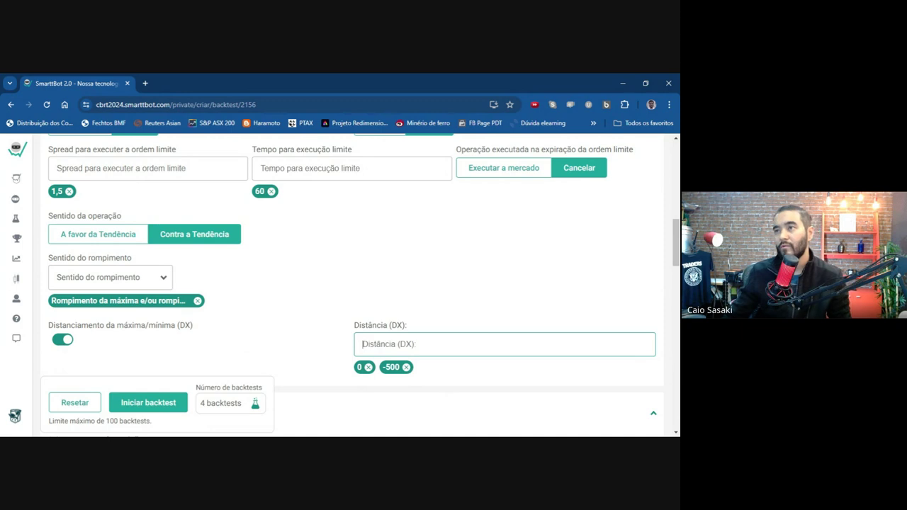
# - Replace the -500 DX distance with -300
pyautogui.click(406, 367)
pyautogui.write('-3')
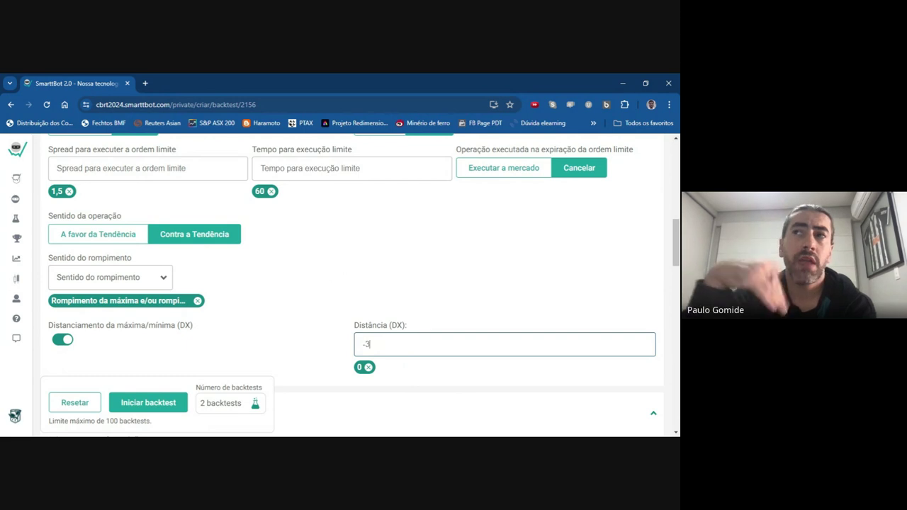
pyautogui.write('00')
pyautogui.press('Return')
# - Examine the Aumento de Posição, Filtros and Critérios de Saída sections, including the candle variation, weekday and stop loss options
pyautogui.scroll(-3, 233, 261)
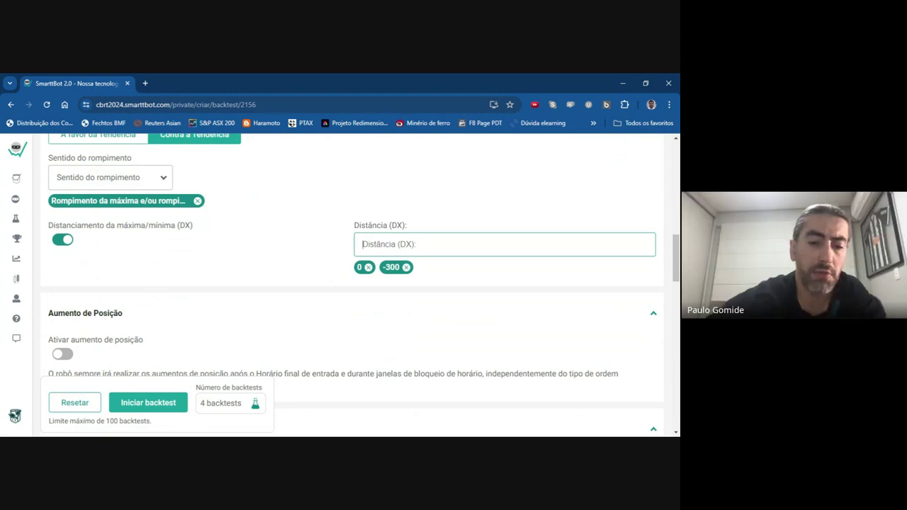
pyautogui.scroll(-2, 289, 367)
pyautogui.scroll(3, 378, 340)
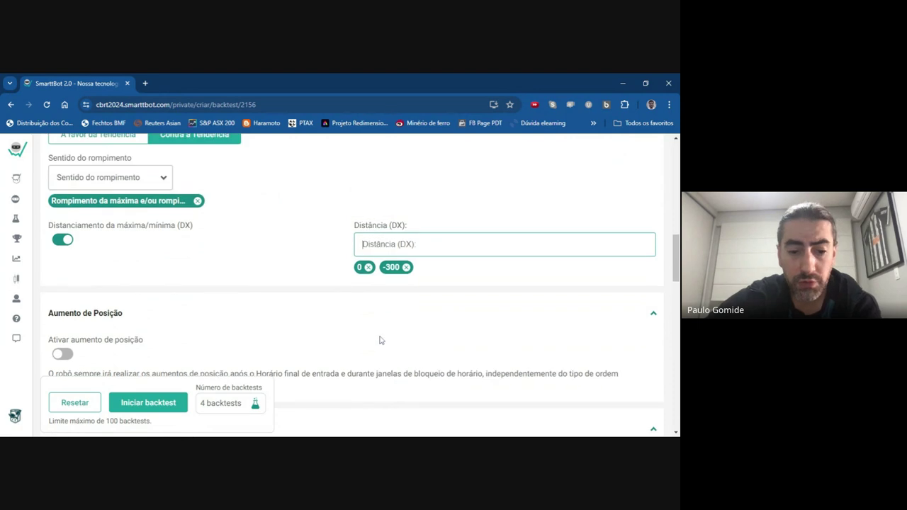
pyautogui.scroll(-3, 312, 354)
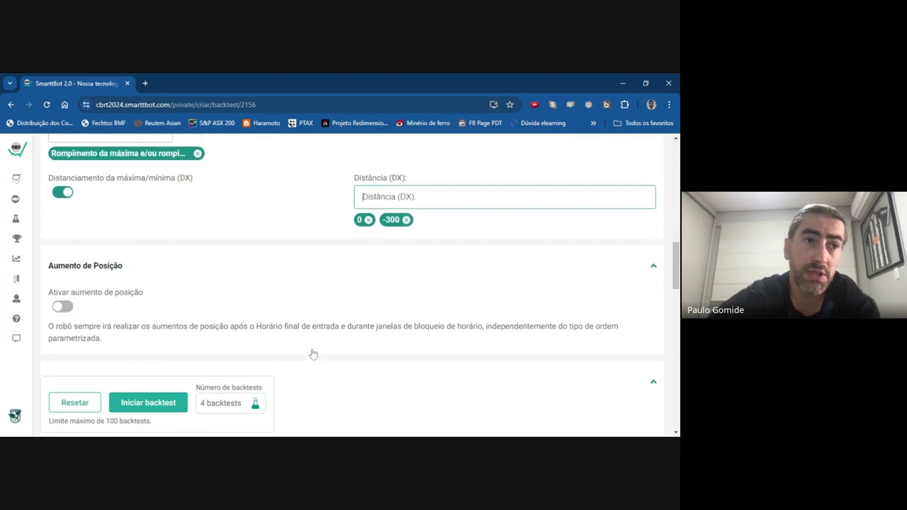
pyautogui.scroll(-3, 309, 355)
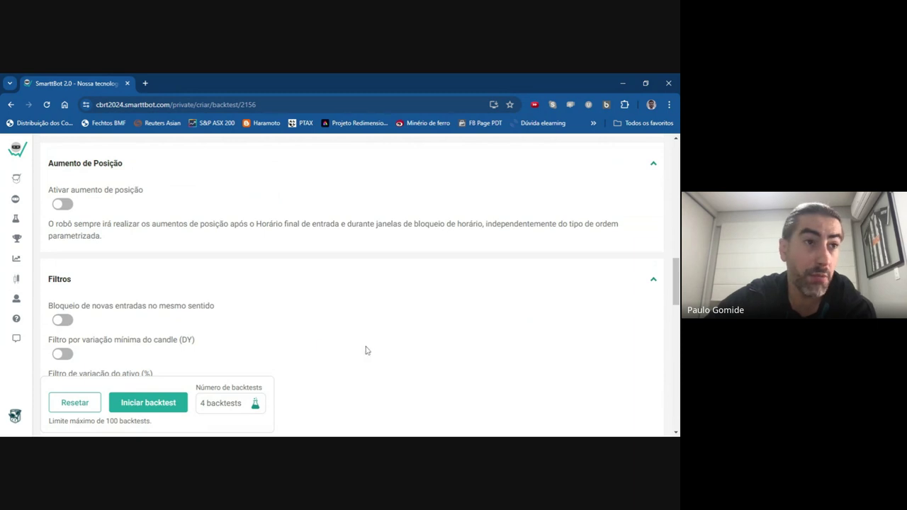
pyautogui.scroll(-3, 461, 353)
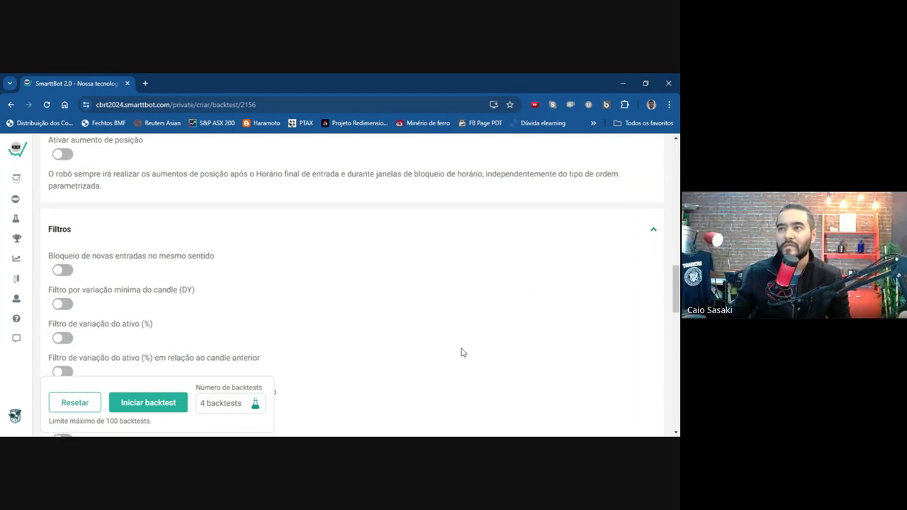
pyautogui.scroll(-1, 461, 352)
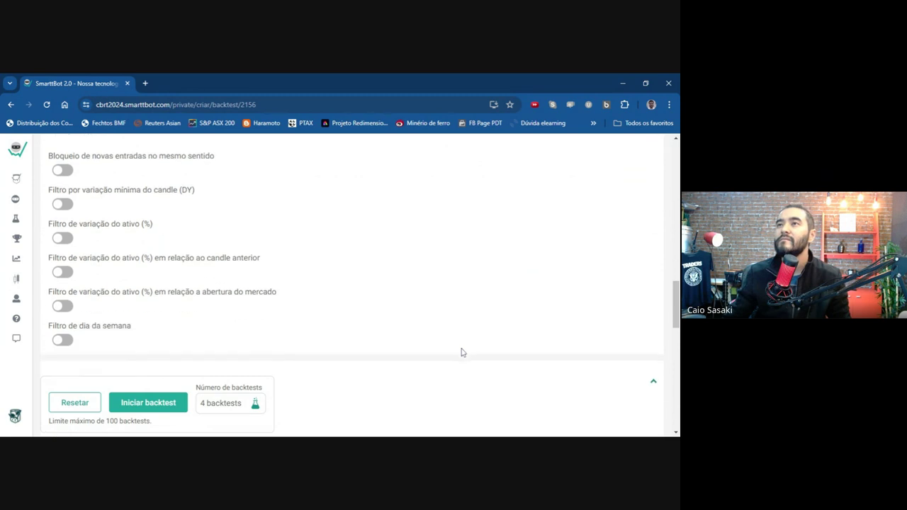
pyautogui.scroll(1, 462, 352)
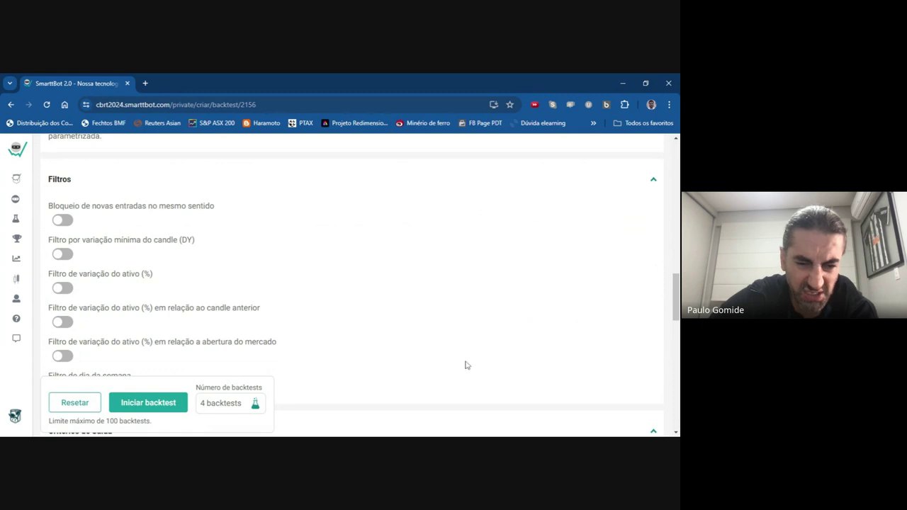
pyautogui.scroll(-2, 360, 280)
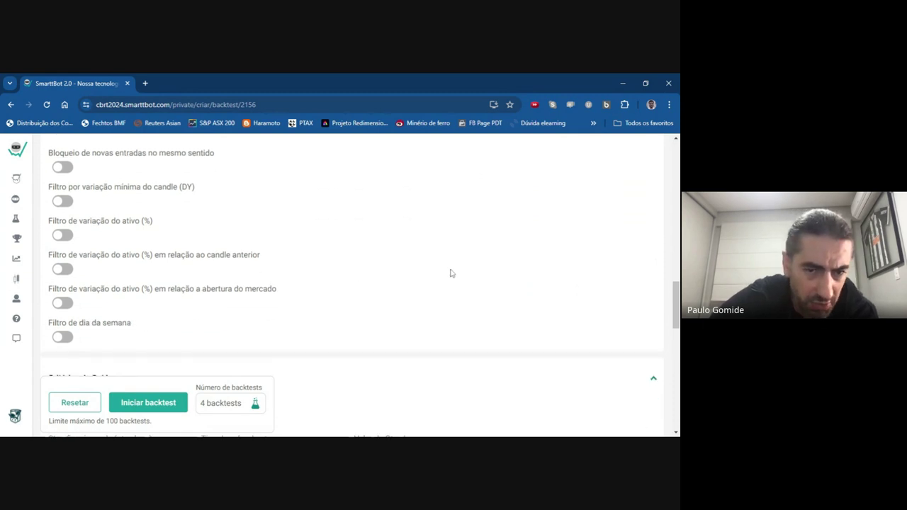
pyautogui.scroll(-3, 450, 275)
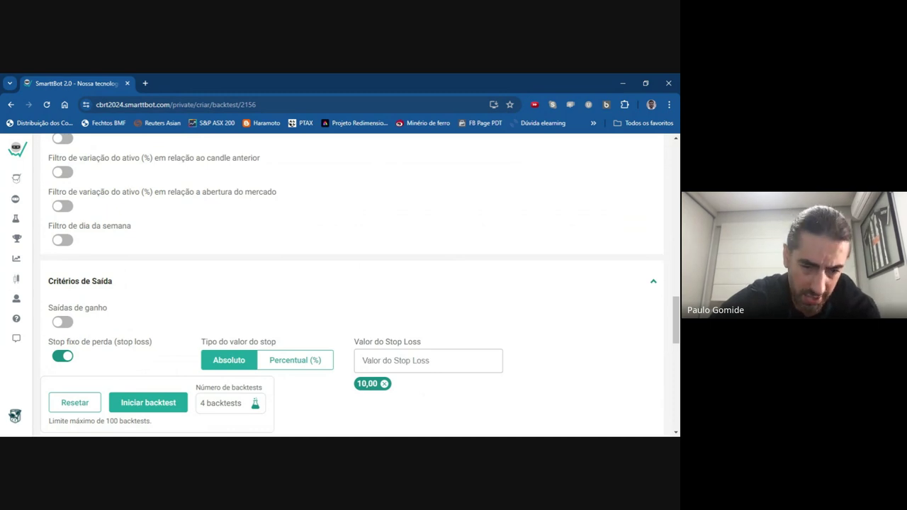
pyautogui.scroll(2, 444, 279)
pyautogui.scroll(-2, 446, 279)
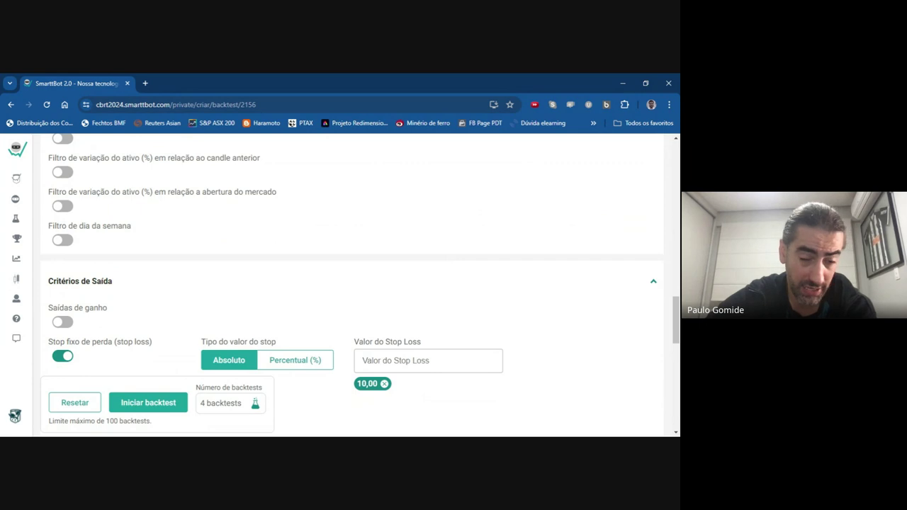
pyautogui.scroll(-1, 526, 296)
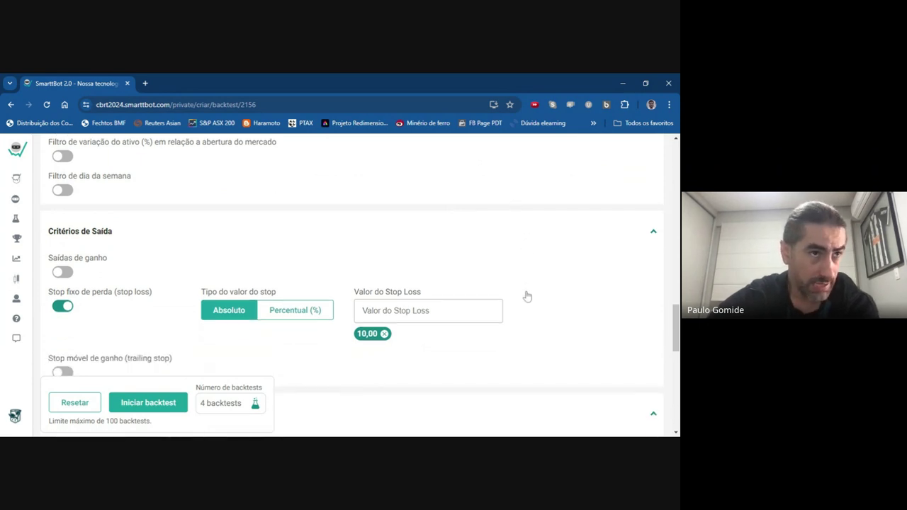
# - Enable Saídas de ganho and replace the default value of Saída de ganho 1 with 100
pyautogui.click(62, 272)
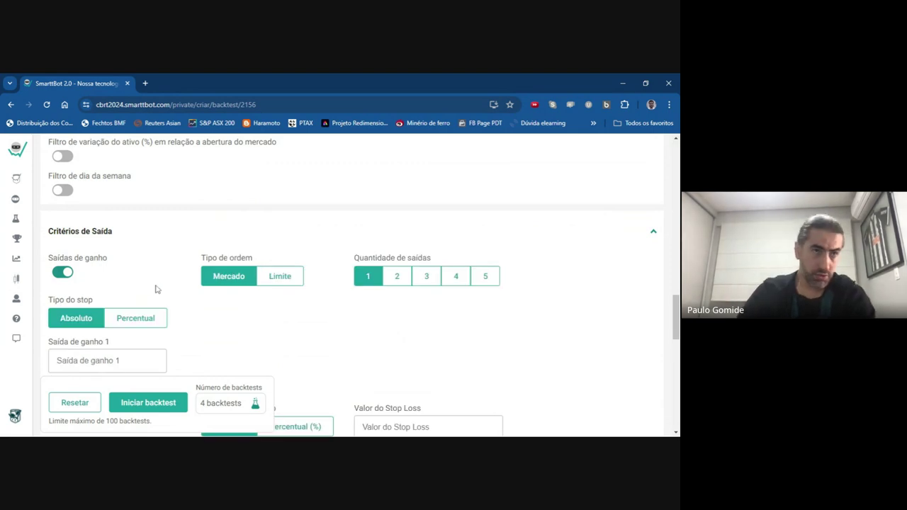
pyautogui.scroll(-1, 510, 359)
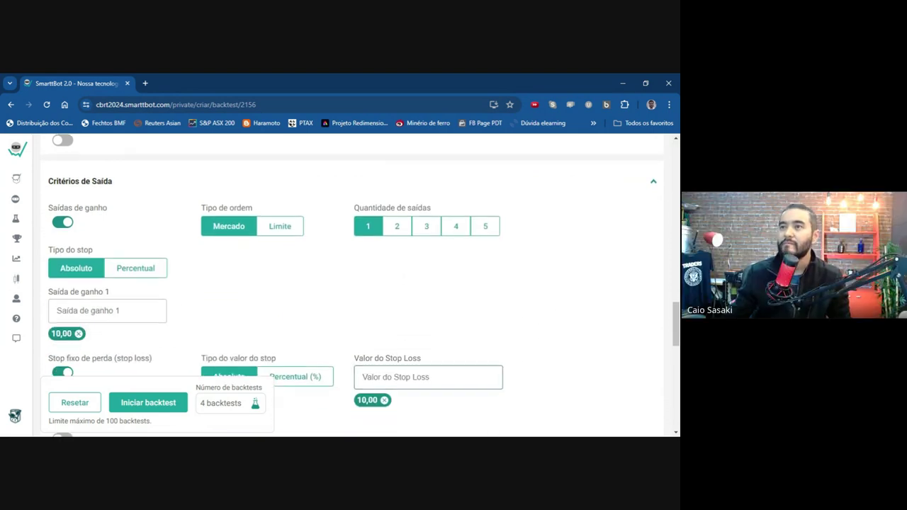
pyautogui.click(79, 334)
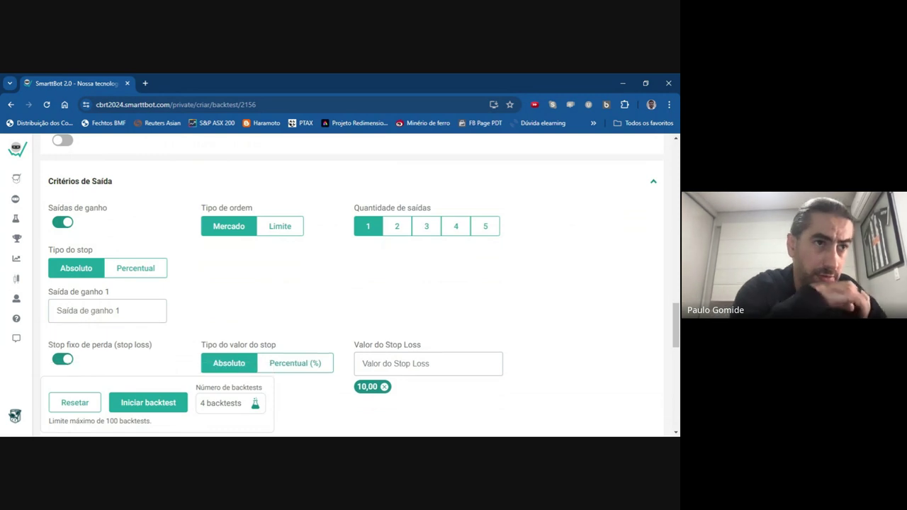
pyautogui.write('100')
pyautogui.press('Return')
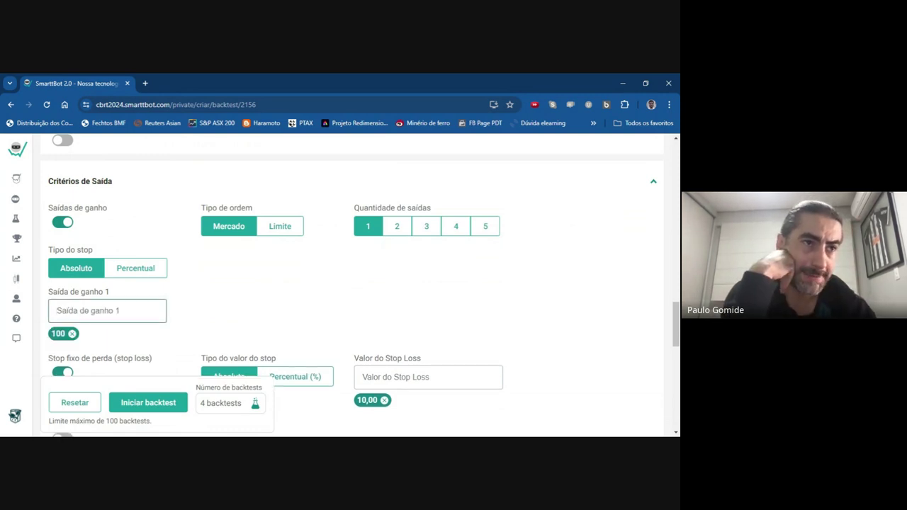
# - Add 150 and 200 as further Saída de ganho 1 values, ordered after 100
pyautogui.click(197, 335)
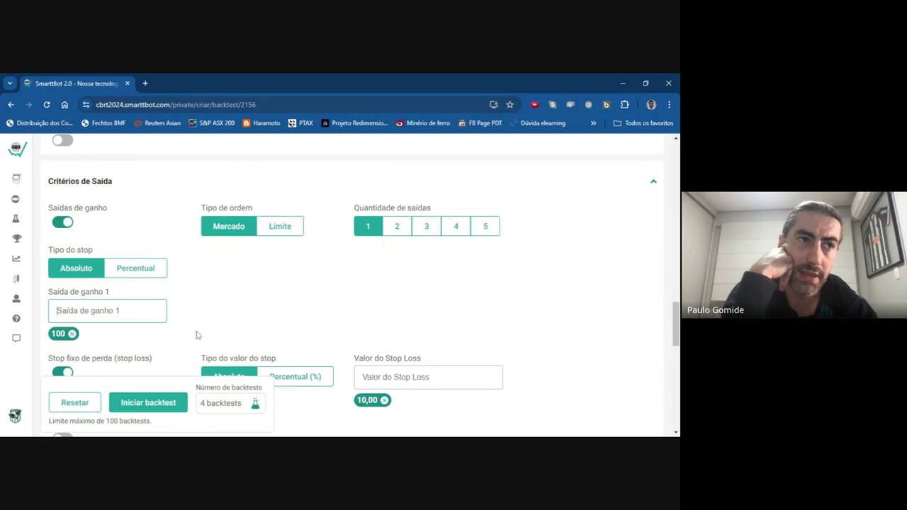
pyautogui.write('200')
pyautogui.press('Return')
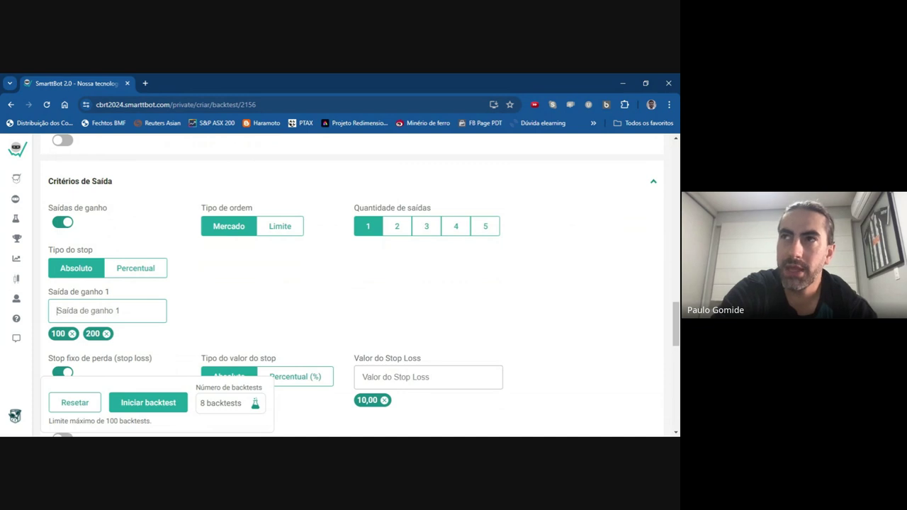
pyautogui.write('150')
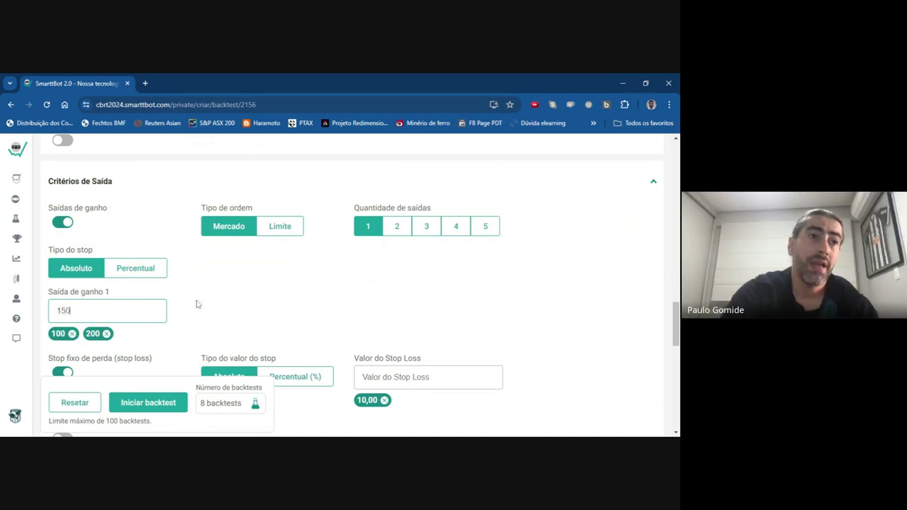
pyautogui.press('Return')
pyautogui.click(106, 334)
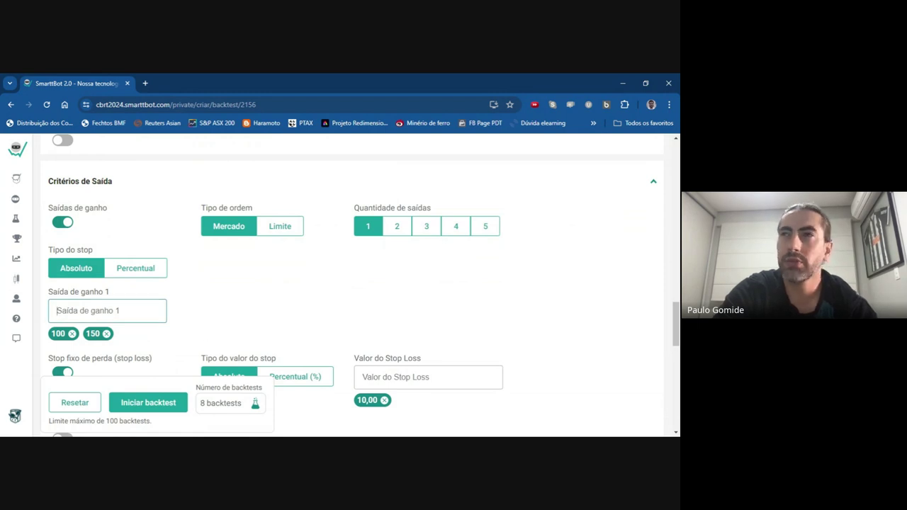
pyautogui.write('200')
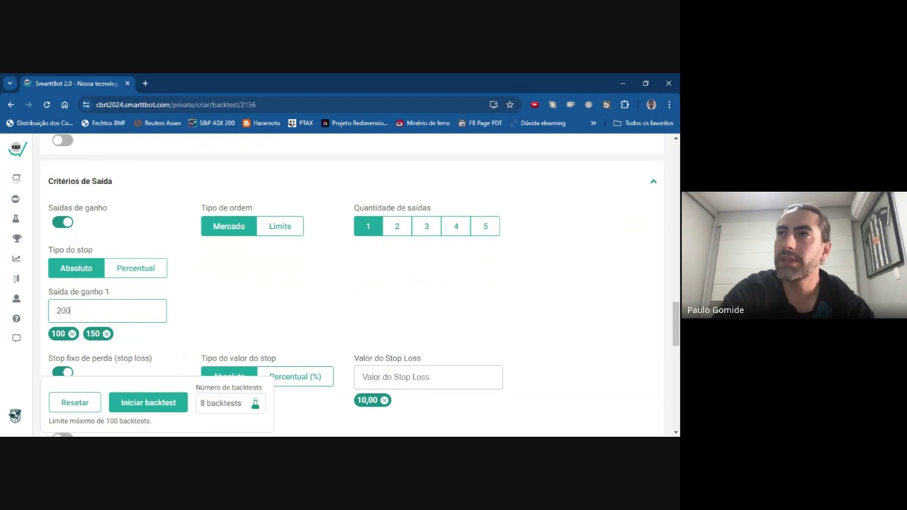
pyautogui.press('Return')
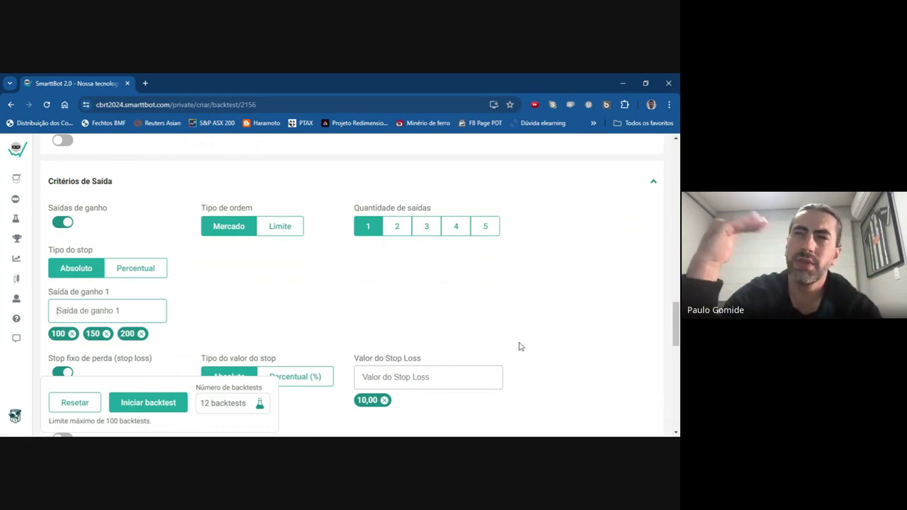
# - Replace the default fixed stop loss value with 400
pyautogui.scroll(-1, 377, 283)
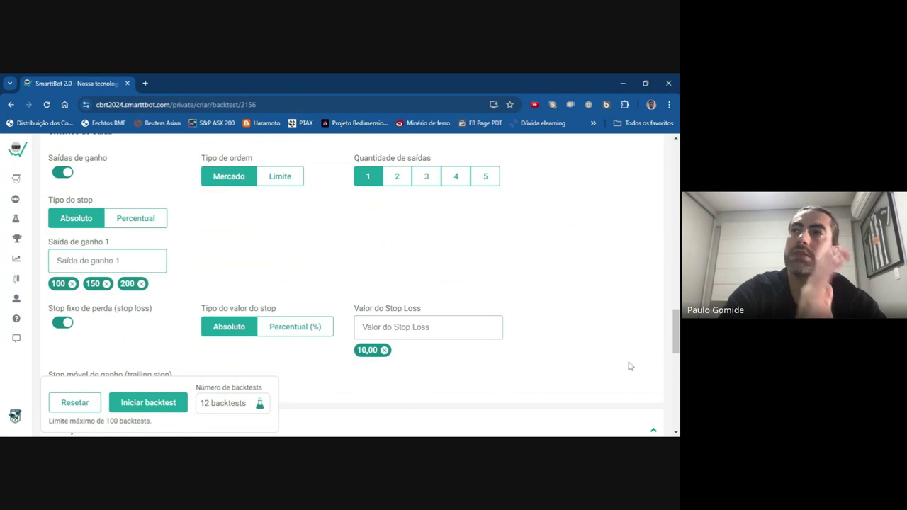
pyautogui.click(385, 350)
pyautogui.click(387, 327)
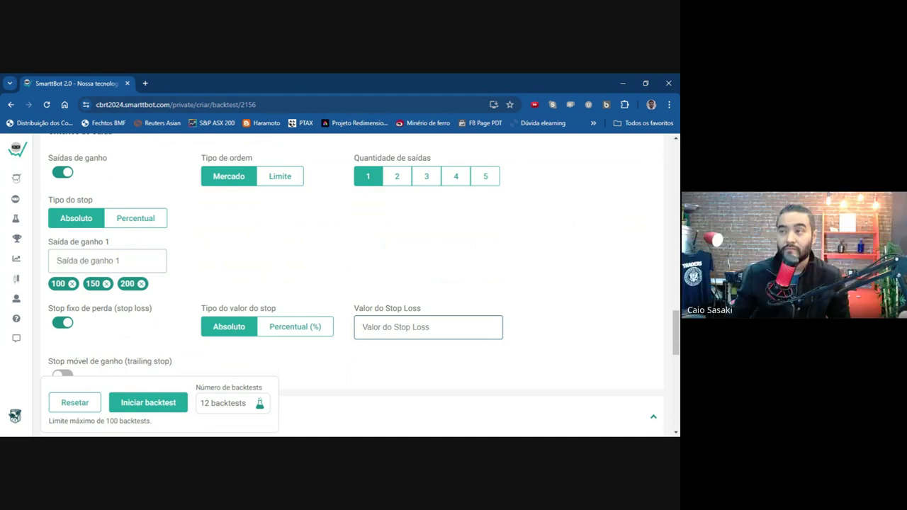
pyautogui.write('400')
pyautogui.press('Return')
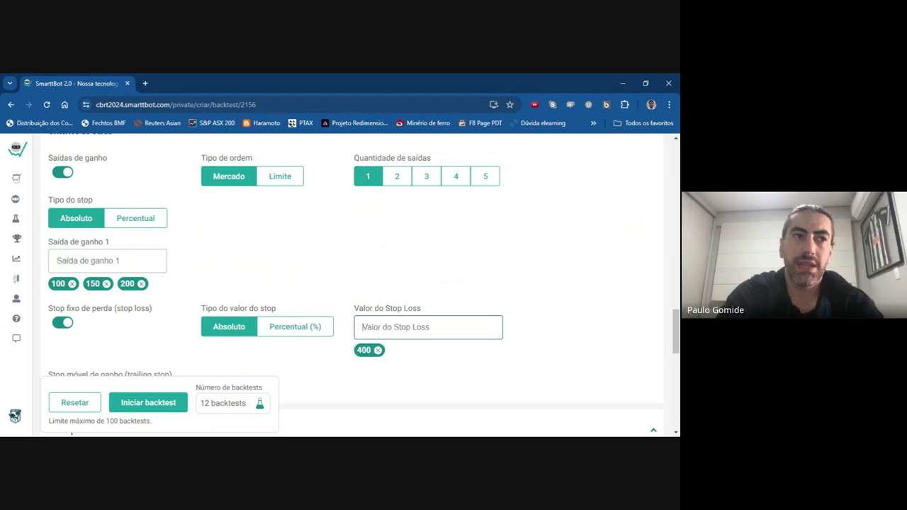
# - Add 200 and 800 as further stop loss values alongside 400
pyautogui.scroll(-1, 479, 334)
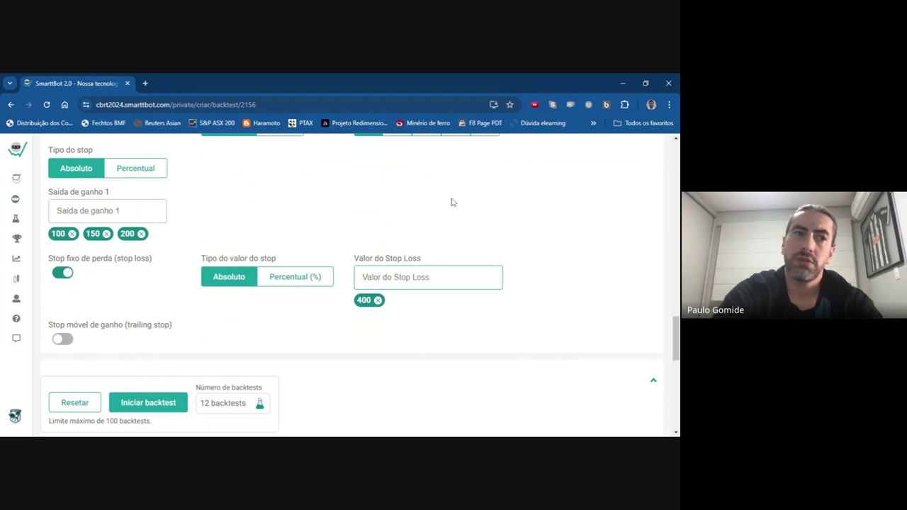
pyautogui.write('200')
pyautogui.press('Return')
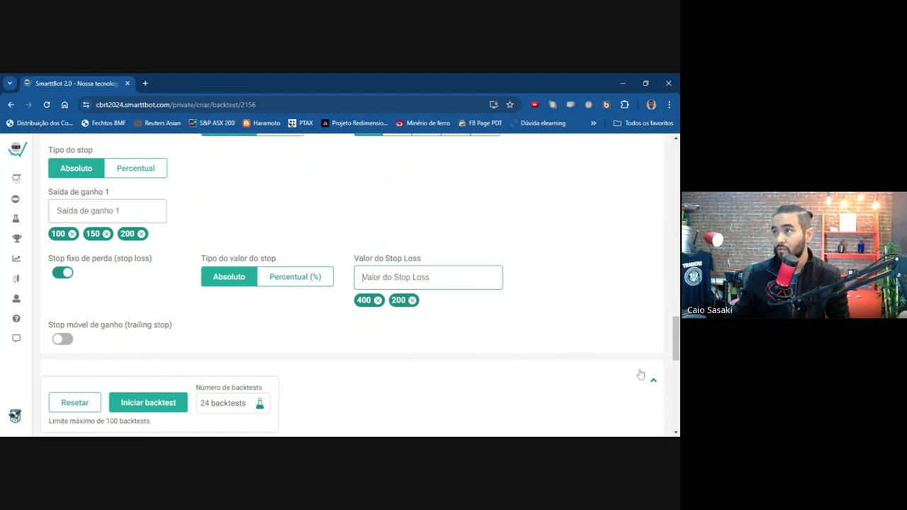
pyautogui.write('800')
pyautogui.press('Return')
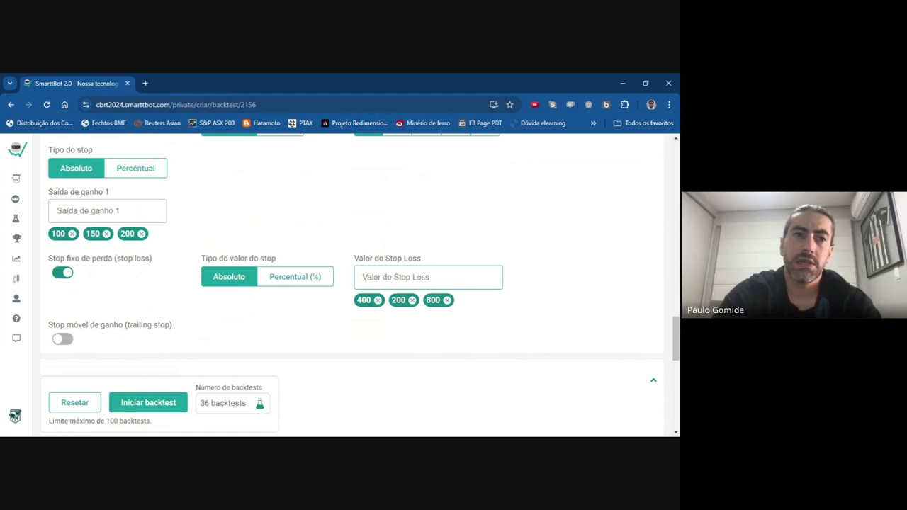
# - Examine the Restrições de Horário, Critérios de Saída Diário and Módulo Day Trade sections, including the final elimination time
pyautogui.scroll(-1, 585, 320)
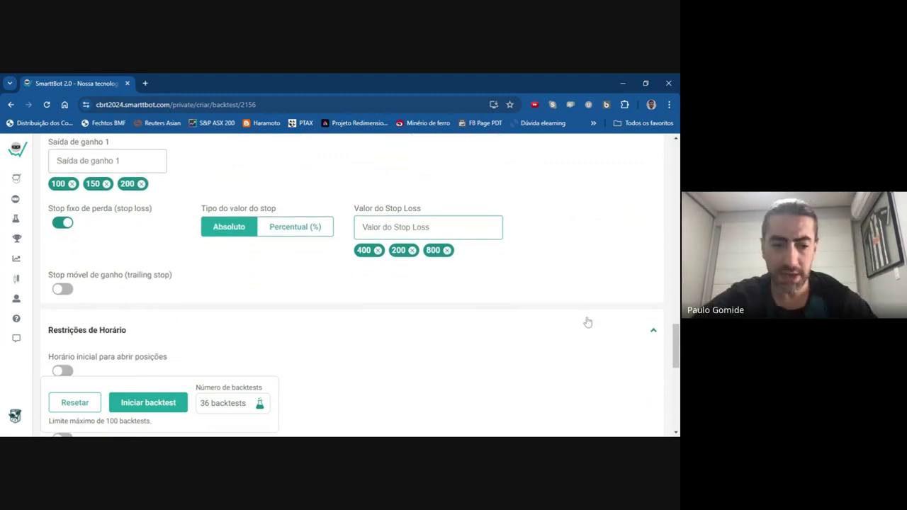
pyautogui.scroll(-1, 587, 321)
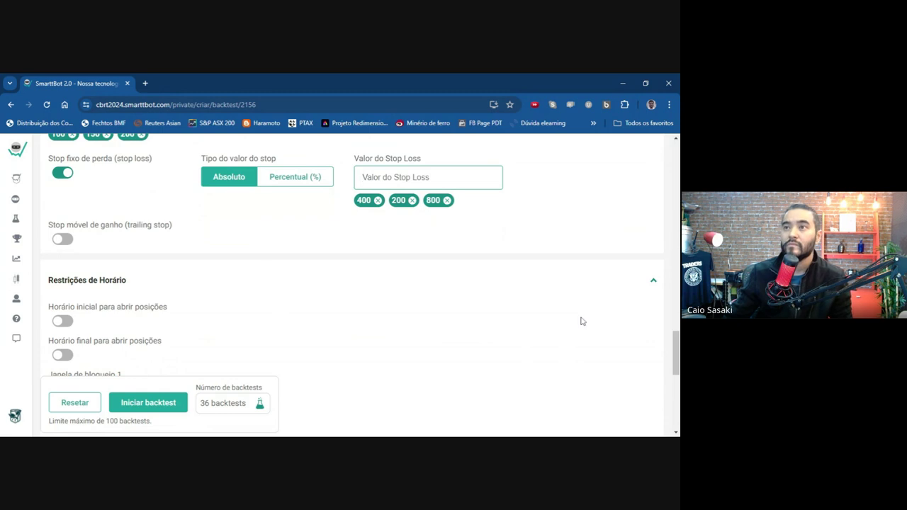
pyautogui.scroll(-1, 581, 321)
pyautogui.scroll(-1, 581, 321)
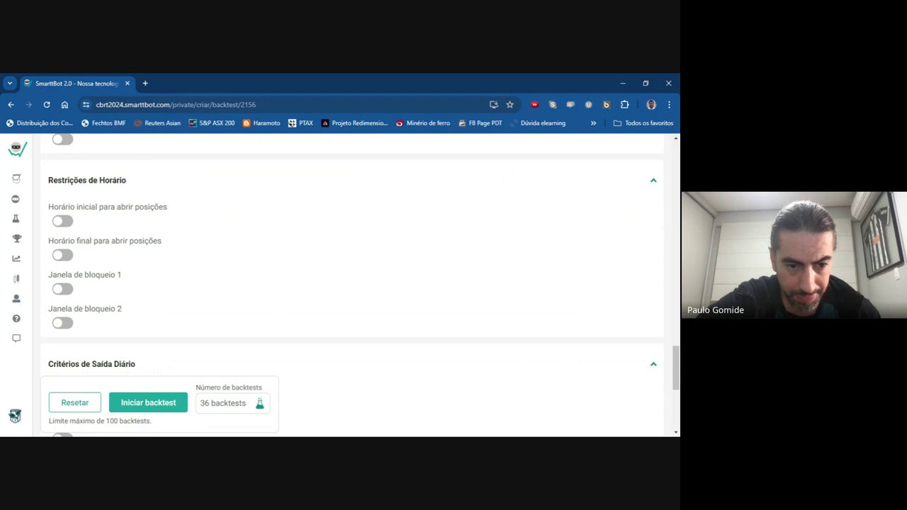
pyautogui.scroll(-1, 581, 321)
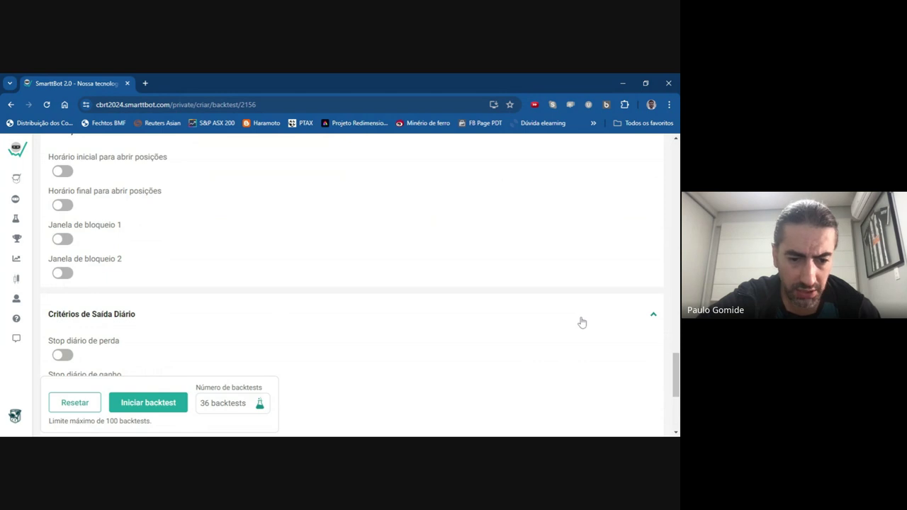
pyautogui.scroll(-1, 473, 301)
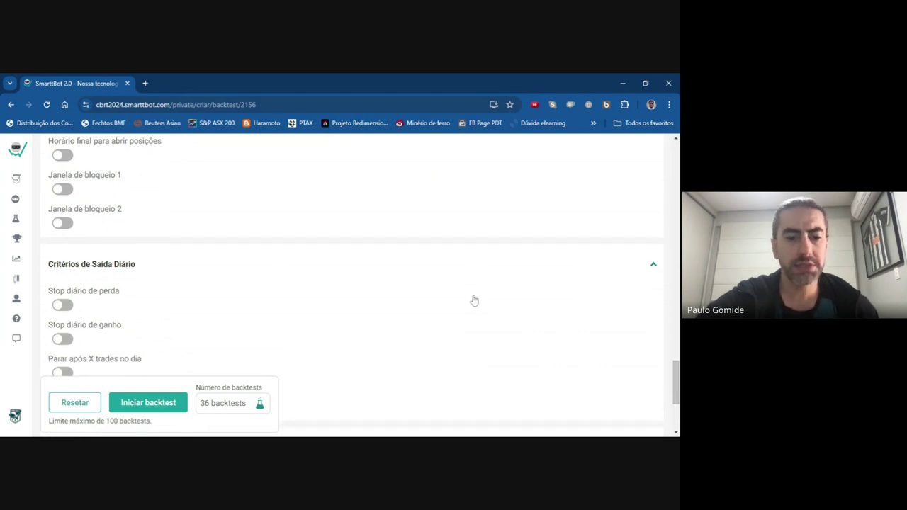
pyautogui.scroll(2, 473, 301)
pyautogui.scroll(-1, 475, 299)
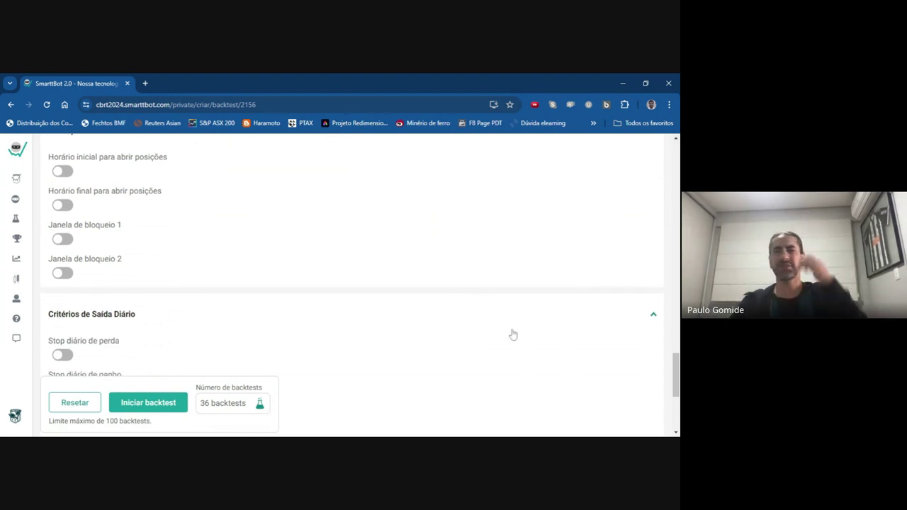
pyautogui.scroll(-2, 508, 344)
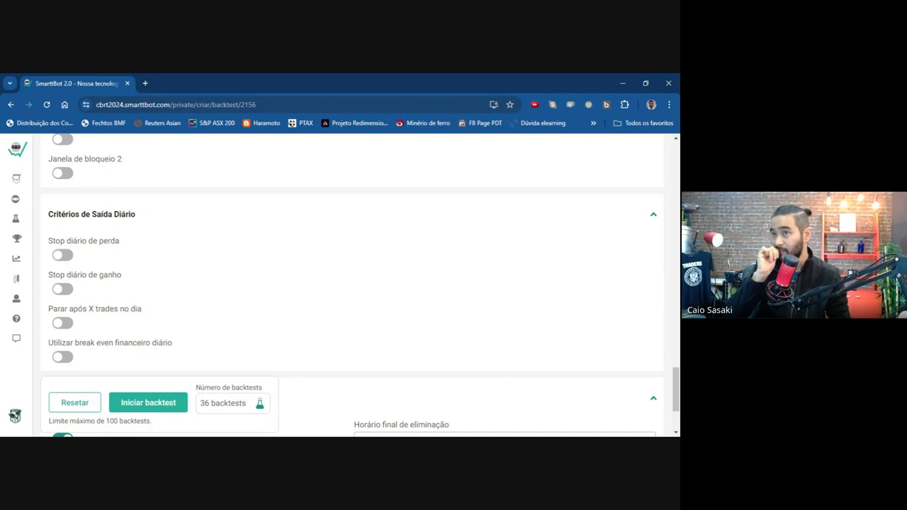
pyautogui.scroll(-2, 508, 336)
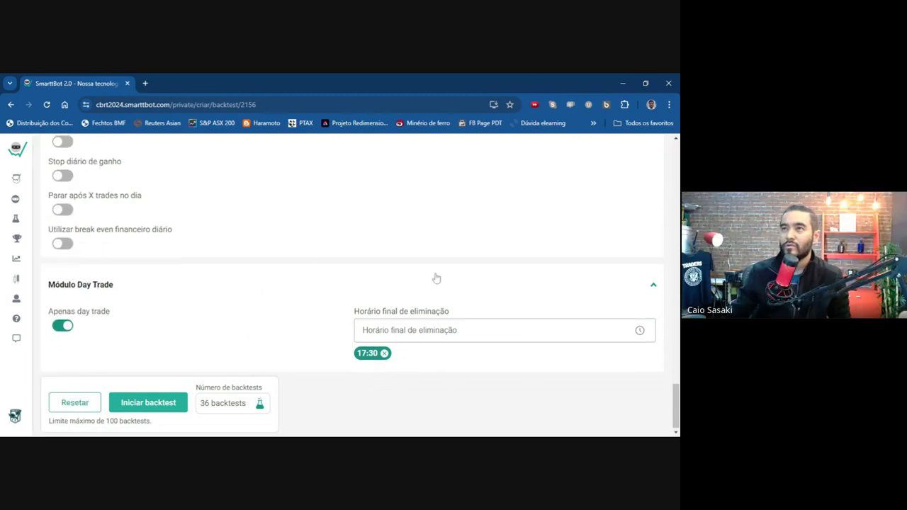
pyautogui.scroll(2, 108, 321)
pyautogui.scroll(-1, 460, 304)
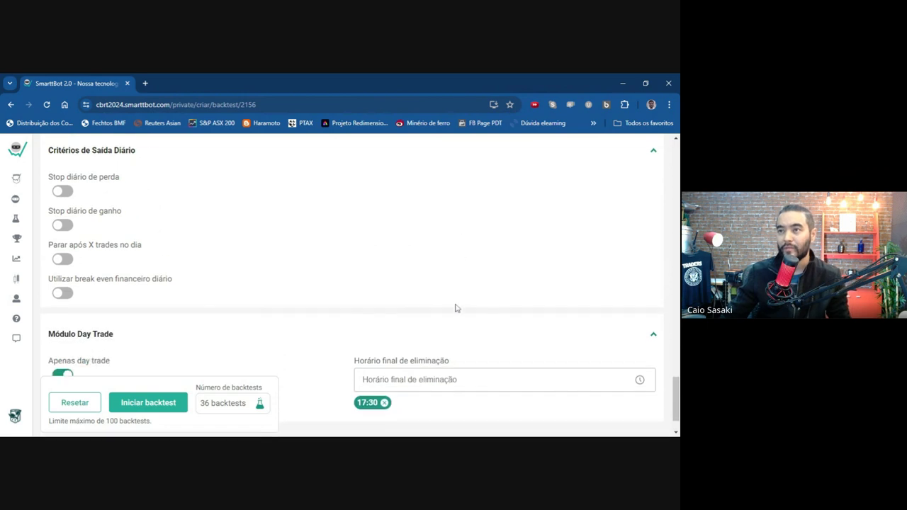
pyautogui.scroll(-1, 308, 287)
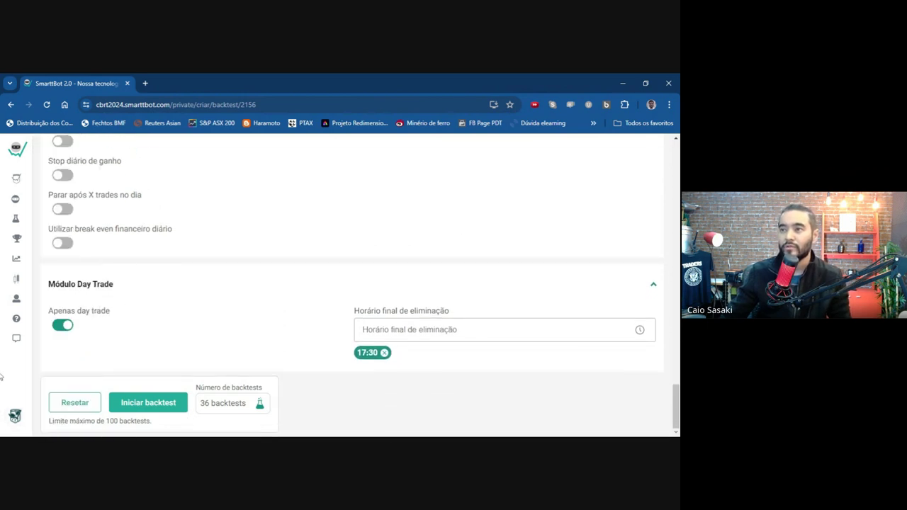
# - Open the backtest launch settings and set the simulation capital to R$ 10.000,00
pyautogui.click(169, 403)
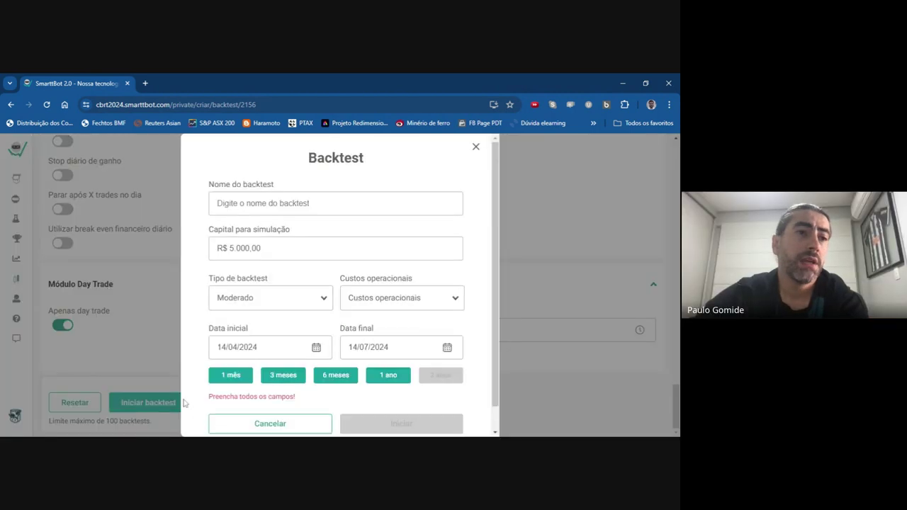
pyautogui.click(273, 251)
pyautogui.hotkey('ctrl', 'a')
pyautogui.write('1')
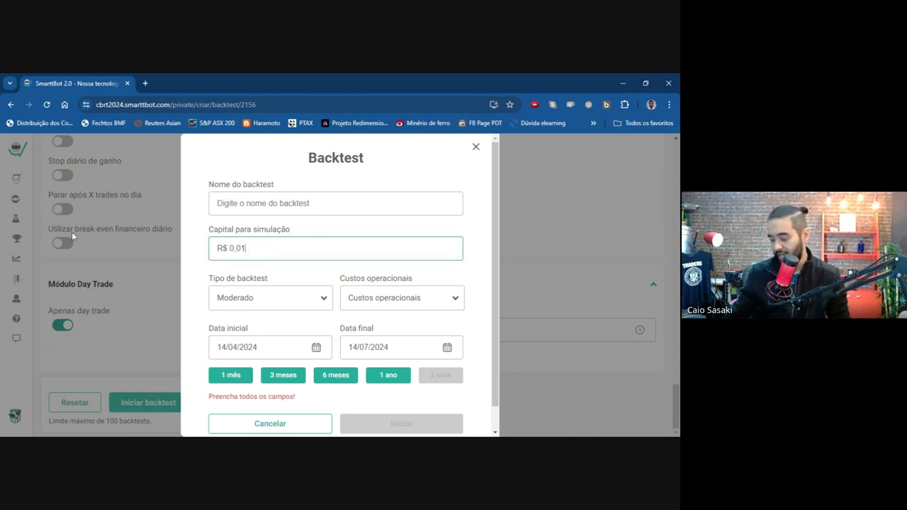
pyautogui.write('0.000,00')
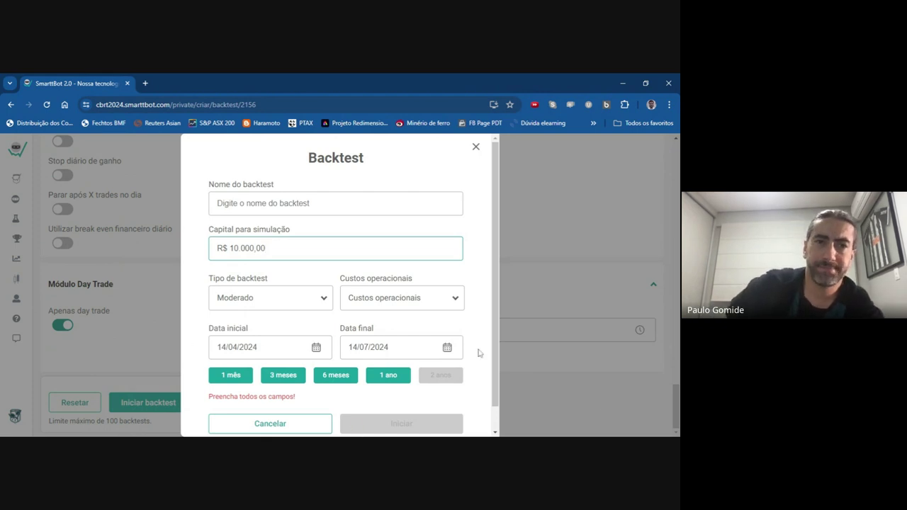
# - Set the backtest type to Desfavorável and the operational costs to 20 centavos
pyautogui.click(317, 298)
pyautogui.click(258, 355)
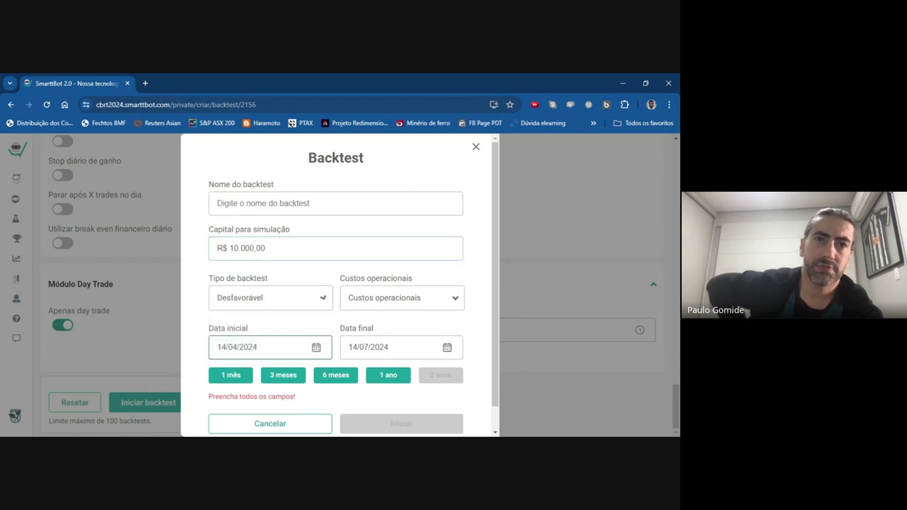
pyautogui.click(453, 297)
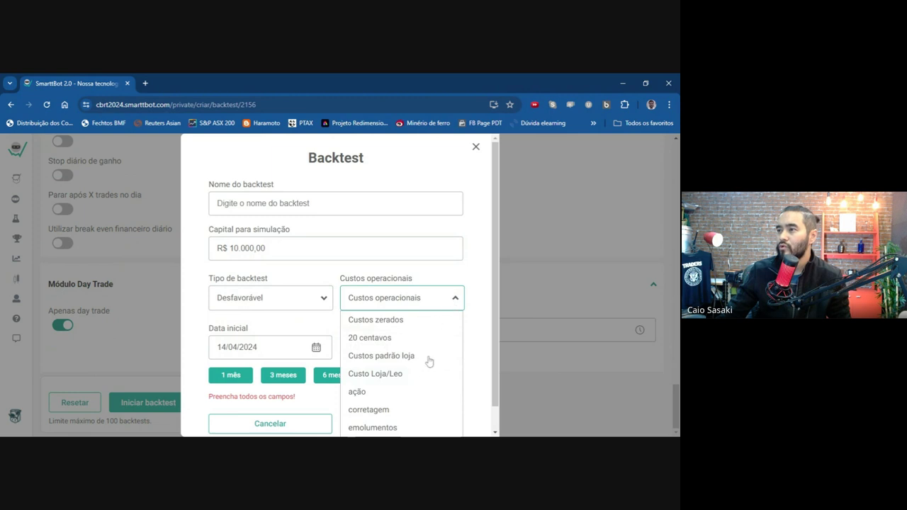
pyautogui.scroll(-1, 433, 365)
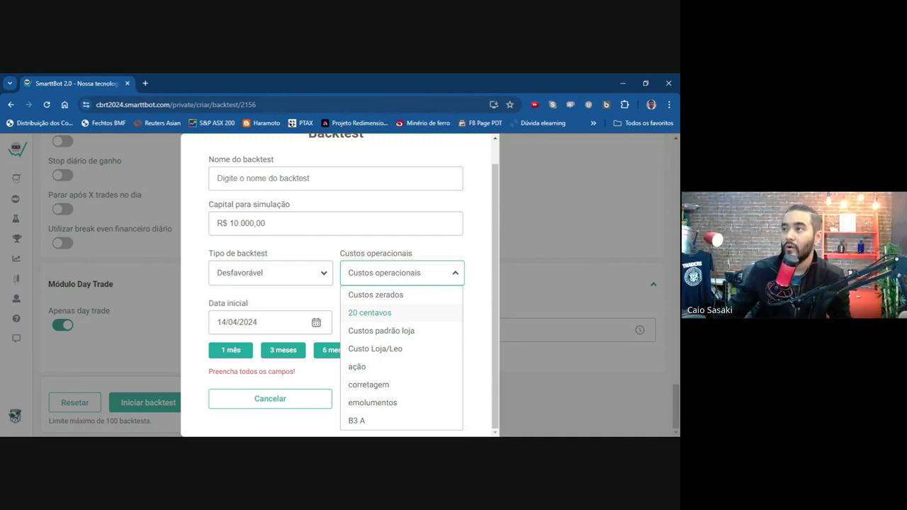
pyautogui.click(397, 314)
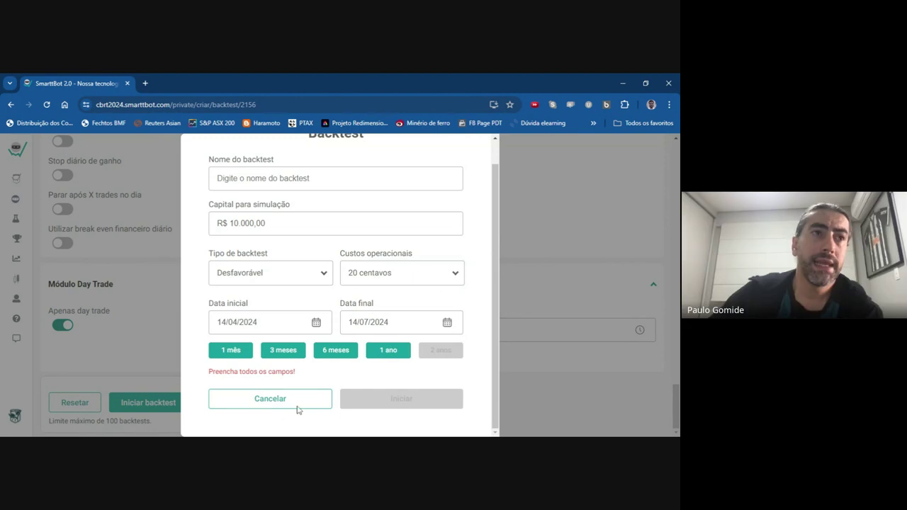
# - Set the test period to 3 meses and launch the bulk backtest under the name "Meet" plus the guest's surname
pyautogui.click(303, 352)
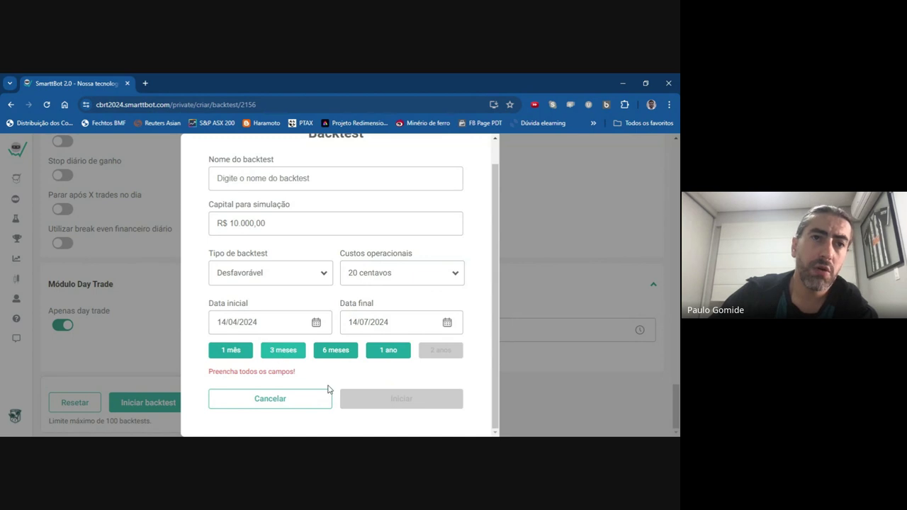
pyautogui.scroll(1, 330, 390)
pyautogui.click(305, 203)
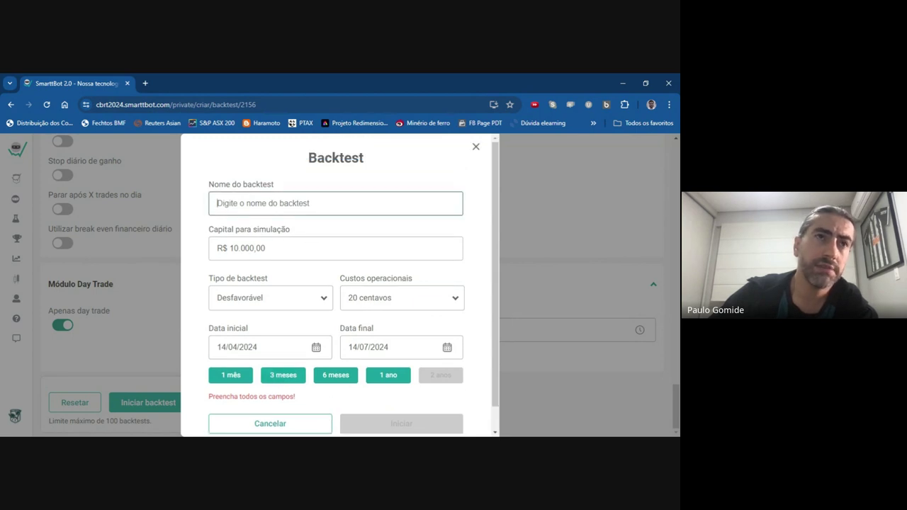
pyautogui.write('Meet Gomide')
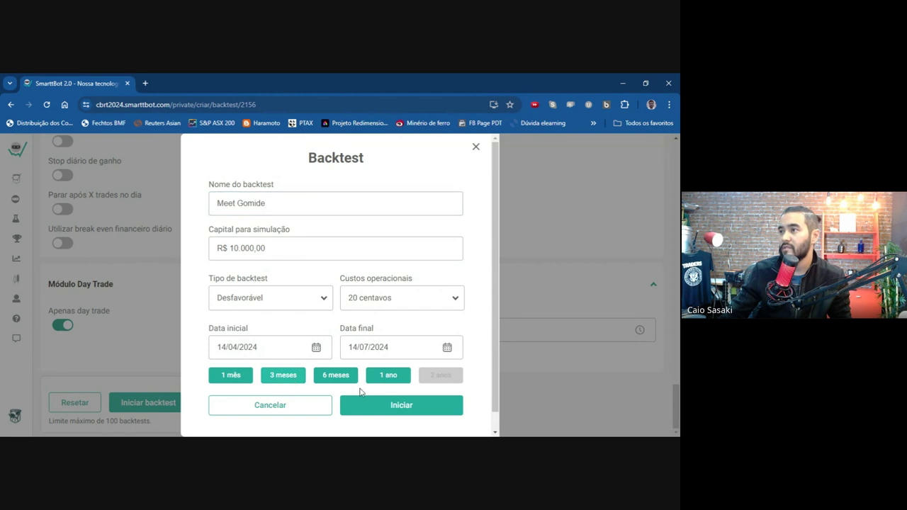
pyautogui.click(385, 406)
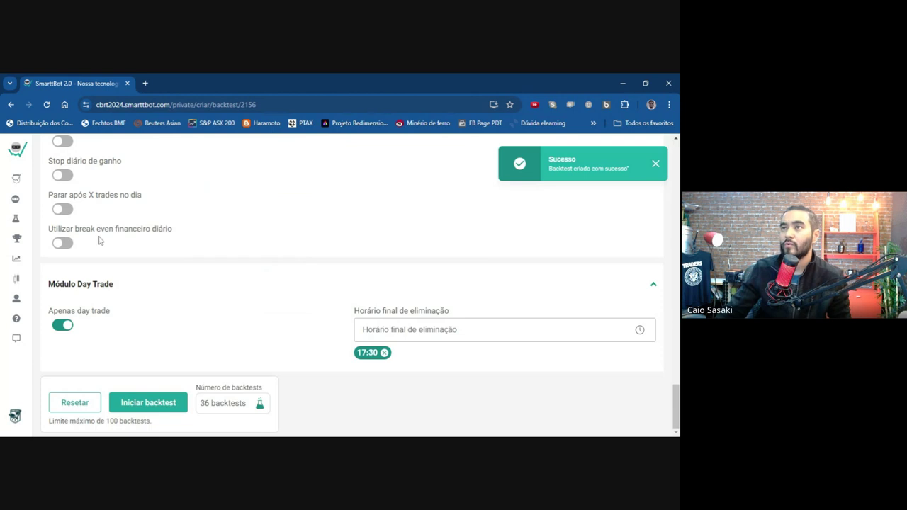
# - Open the Backtests area and look through the Processando list of the newly launched runs
pyautogui.scroll(10, 230, 308)
pyautogui.scroll(2, 226, 306)
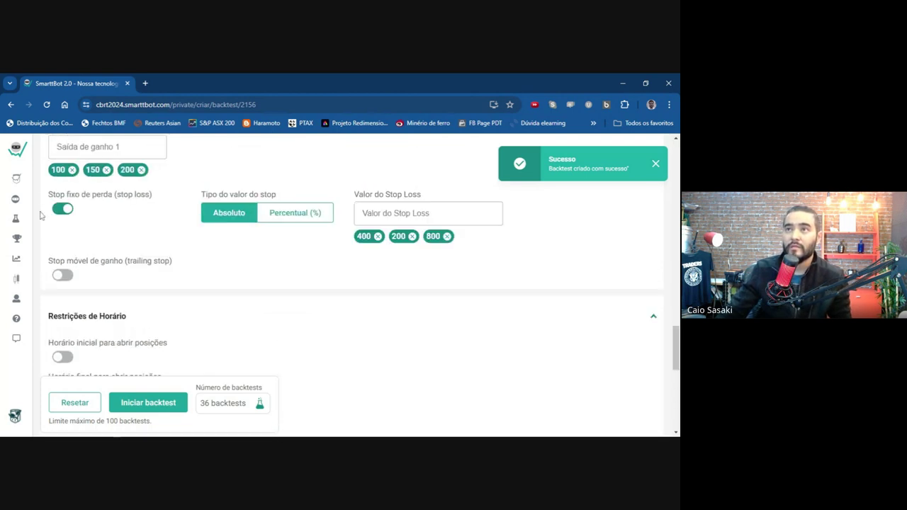
pyautogui.moveTo(35, 199)
pyautogui.click(46, 220)
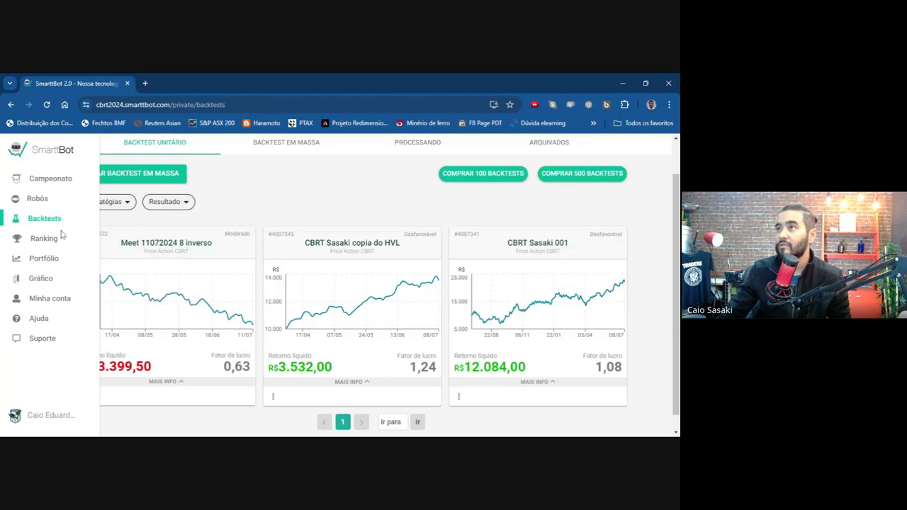
pyautogui.click(423, 145)
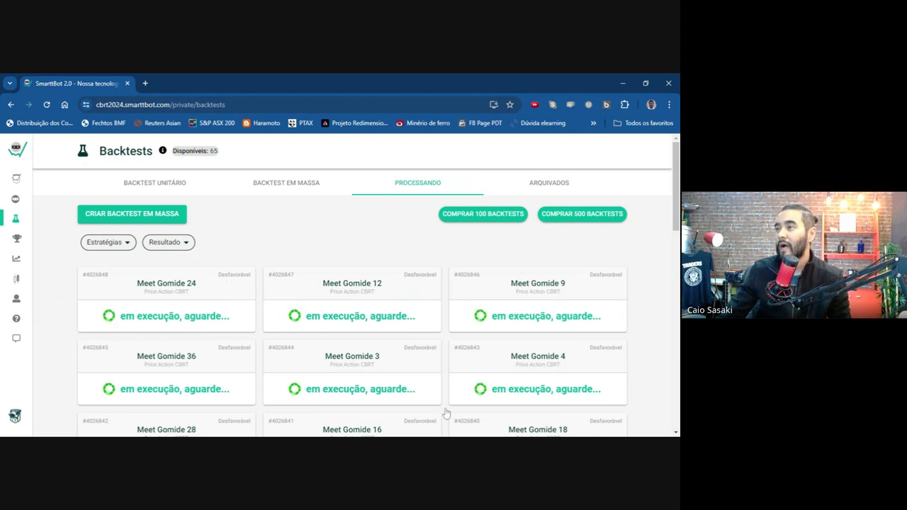
pyautogui.scroll(-5, 446, 411)
pyautogui.scroll(-5, 588, 328)
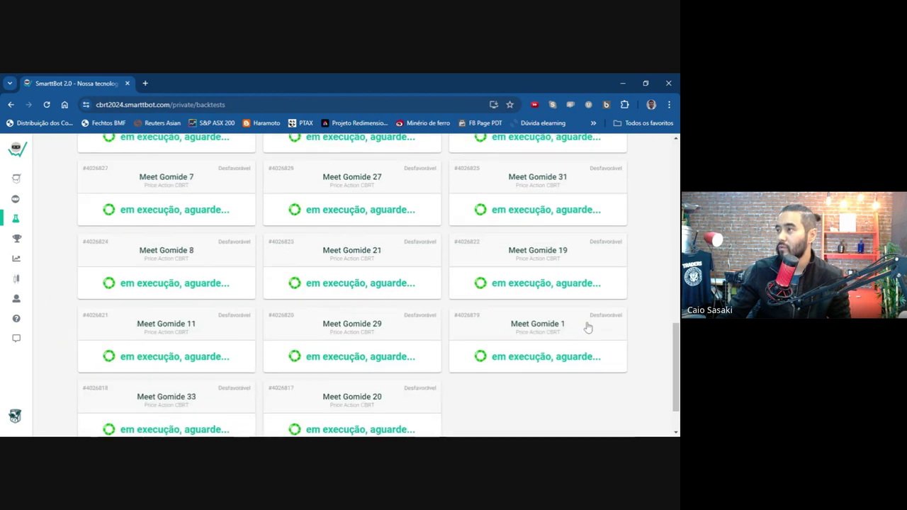
pyautogui.scroll(2, 586, 326)
pyautogui.scroll(10, 587, 326)
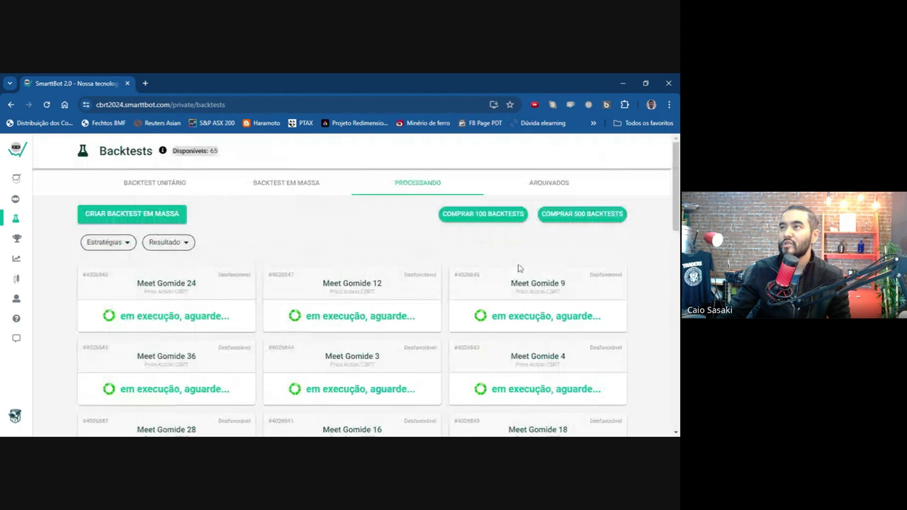
# - Check the execution progress of the bulk backtests and view the finished individual (unitário) backtests
pyautogui.click(287, 185)
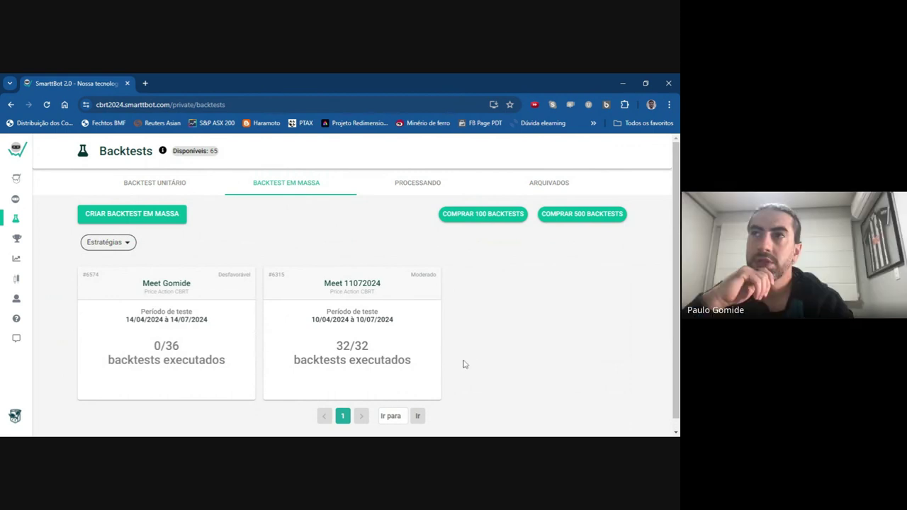
pyautogui.moveTo(61, 226)
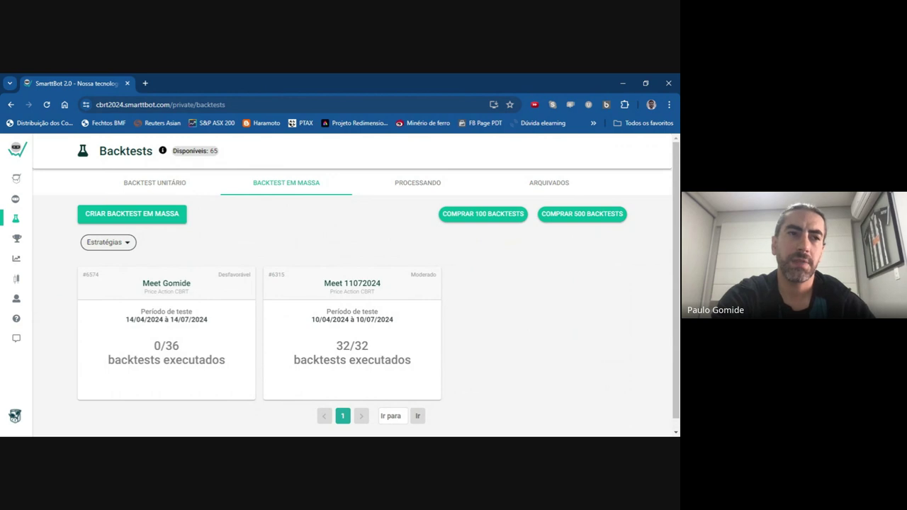
pyautogui.click(166, 183)
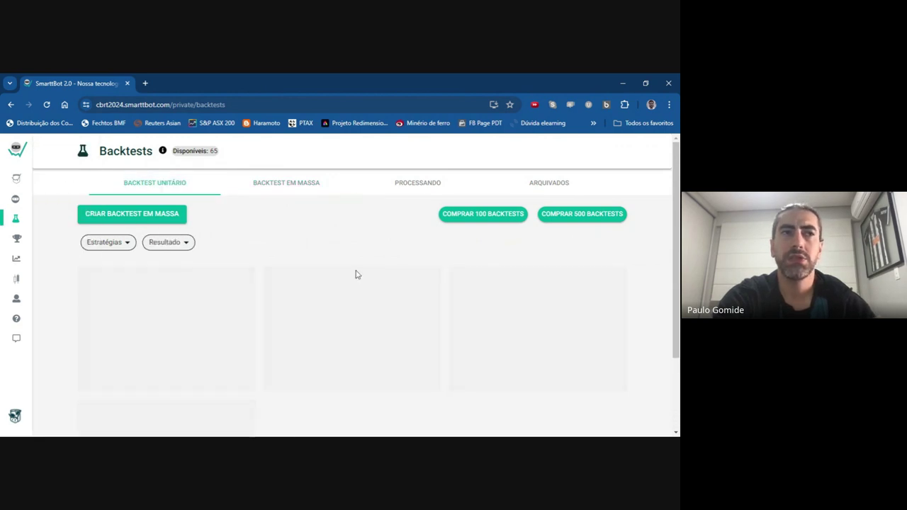
pyautogui.scroll(-2, 453, 326)
pyautogui.scroll(2, 459, 333)
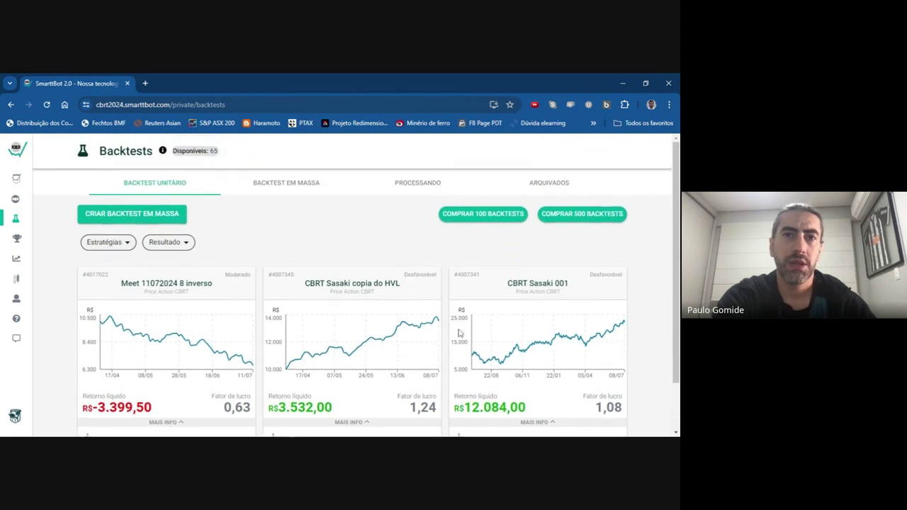
# - Open the analysis of the new Desfavorável bulk backtest and sort its executed runs by Retorno líquido, highest first
pyautogui.click(288, 183)
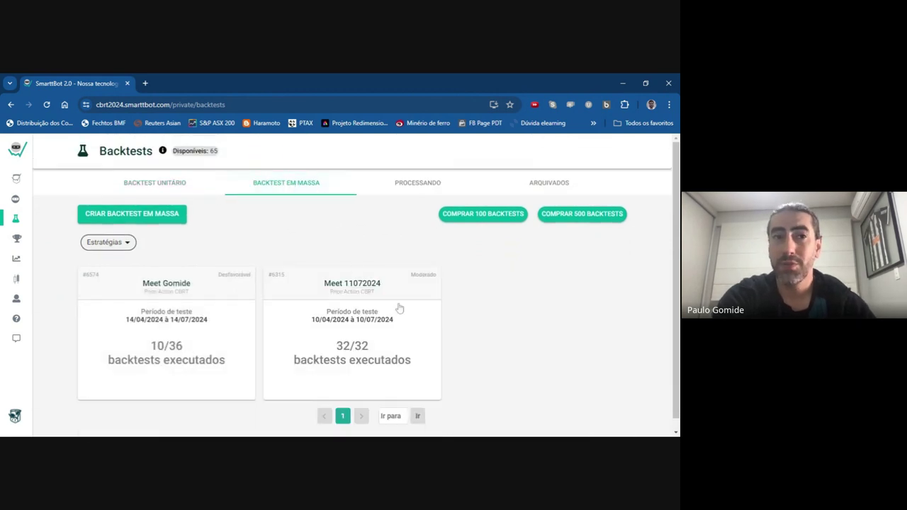
pyautogui.click(202, 343)
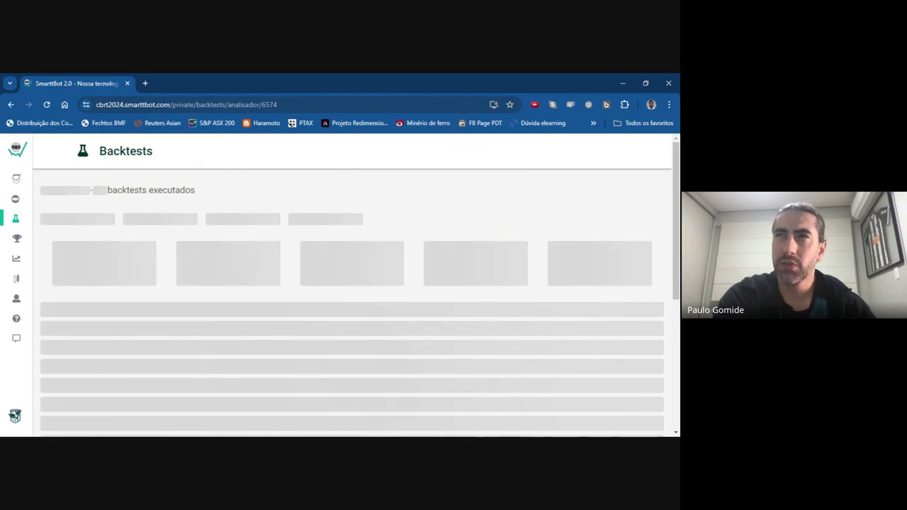
pyautogui.scroll(-3, 638, 315)
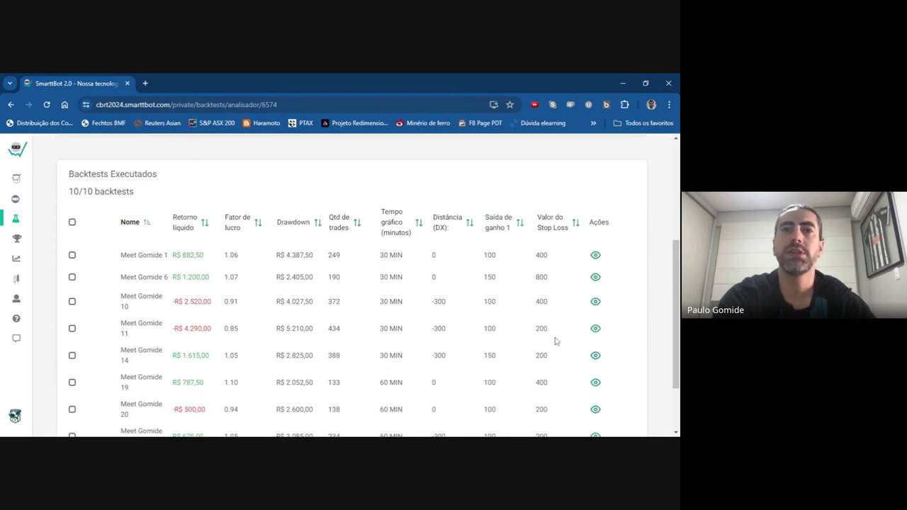
pyautogui.click(205, 224)
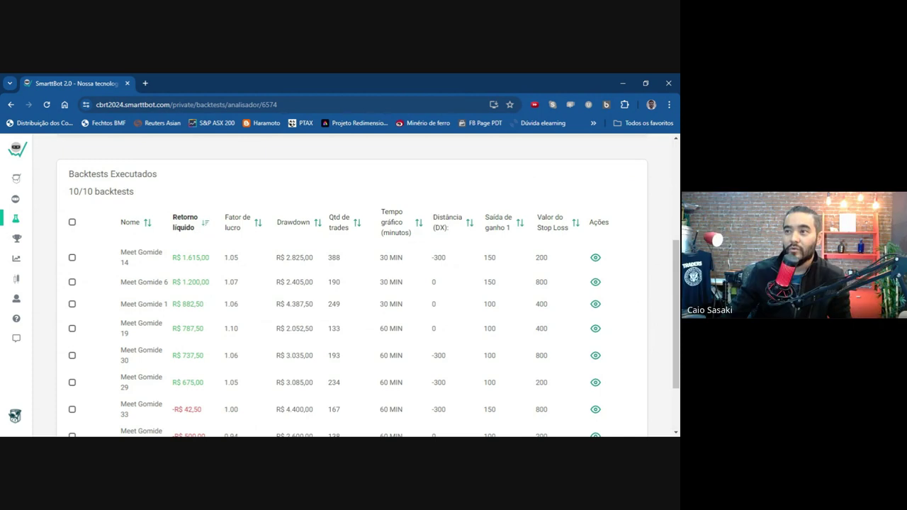
pyautogui.scroll(-1, 213, 319)
pyautogui.scroll(1, 329, 354)
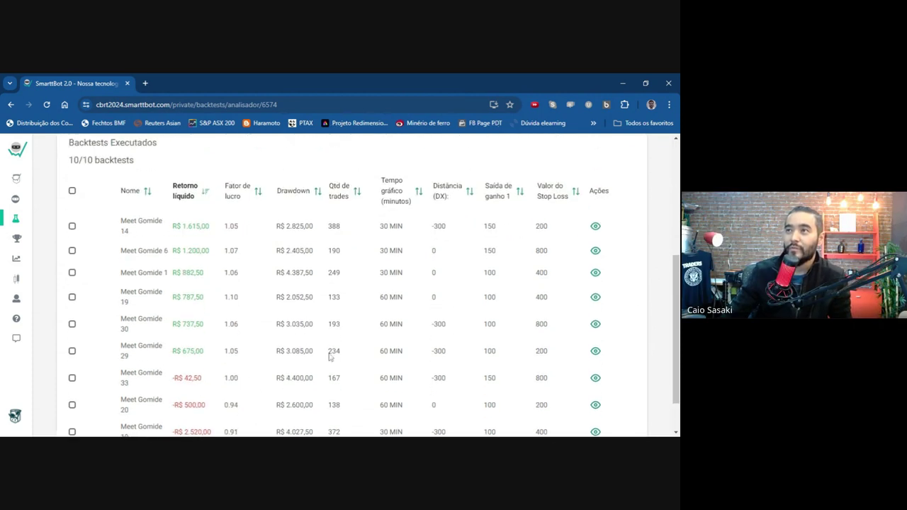
pyautogui.scroll(-1, 329, 354)
pyautogui.scroll(1, 329, 354)
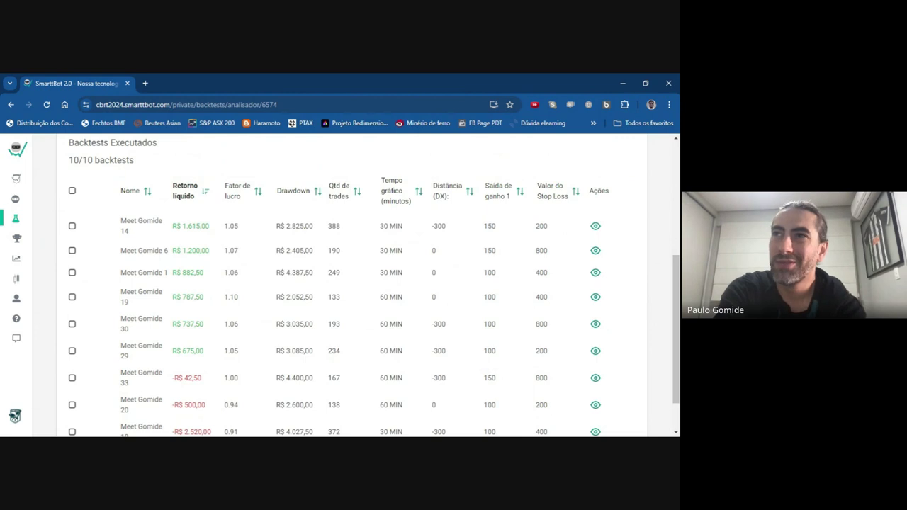
# - Reload the new bulk backtest's analysis from the Backtests list, re-sort by highest Retorno líquido, and review the runs and summary averages
pyautogui.moveTo(42, 200)
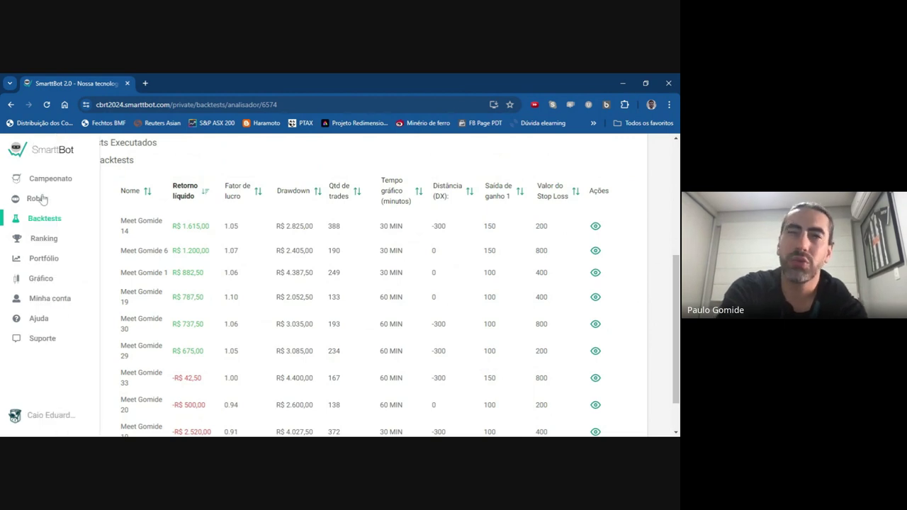
pyautogui.click(44, 219)
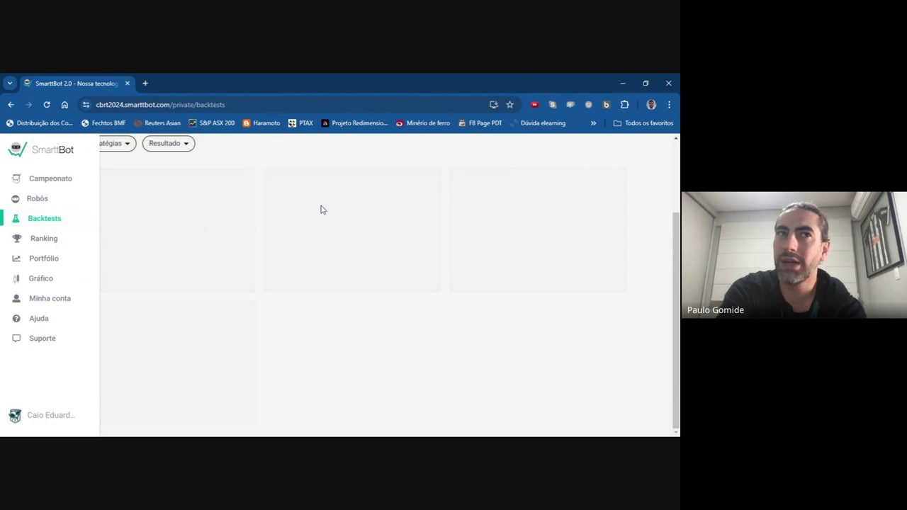
pyautogui.click(290, 144)
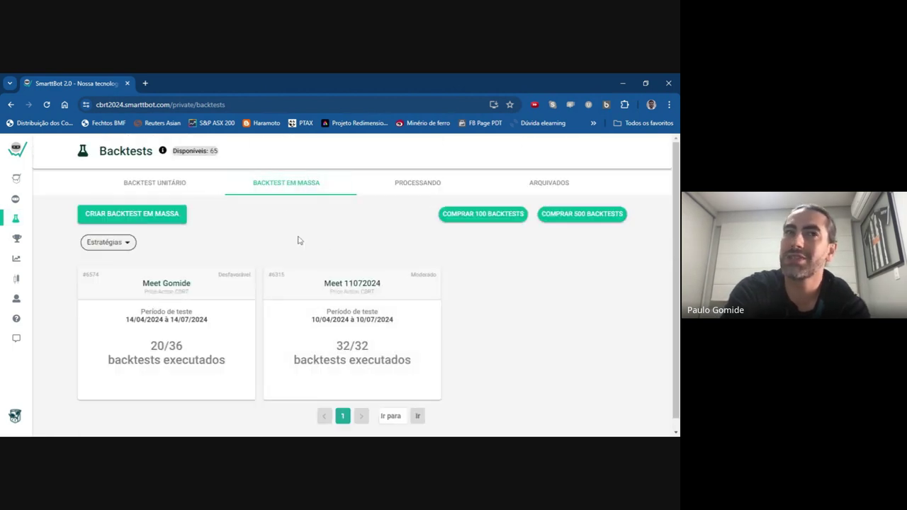
pyautogui.click(165, 356)
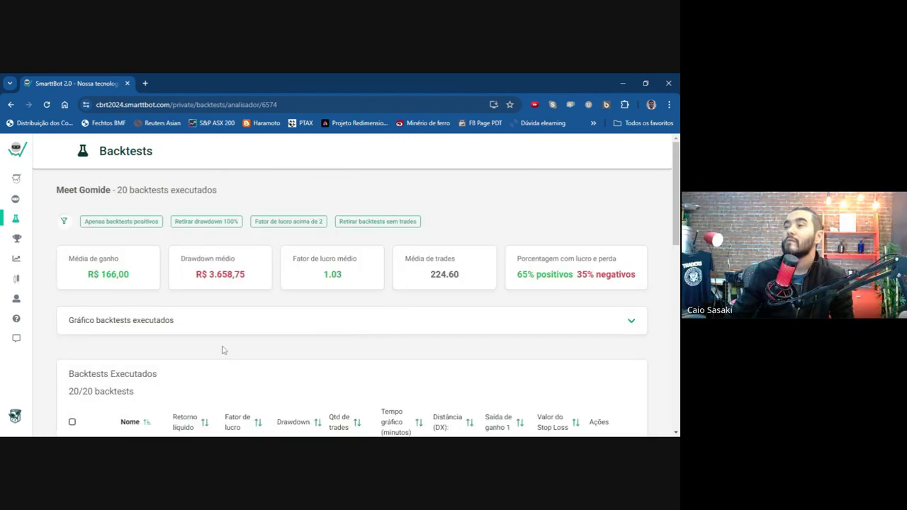
pyautogui.scroll(-3, 223, 348)
pyautogui.click(204, 224)
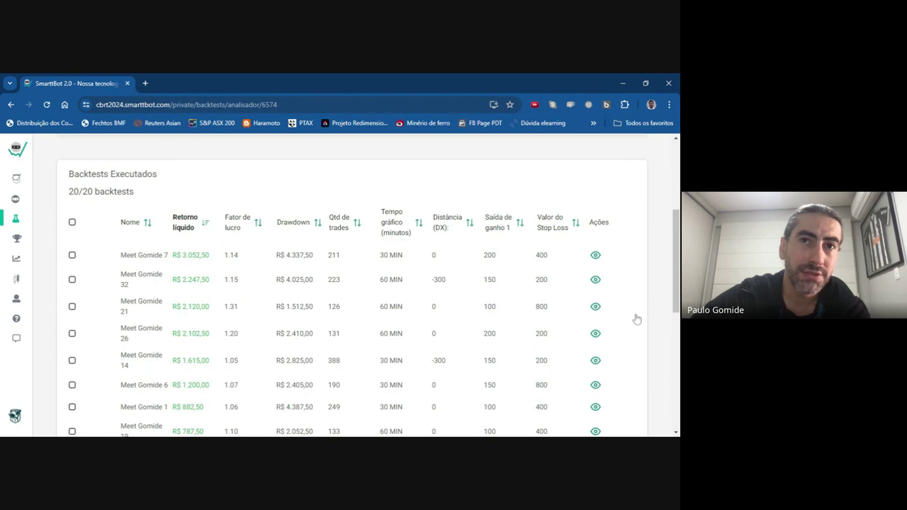
pyautogui.scroll(-6, 638, 318)
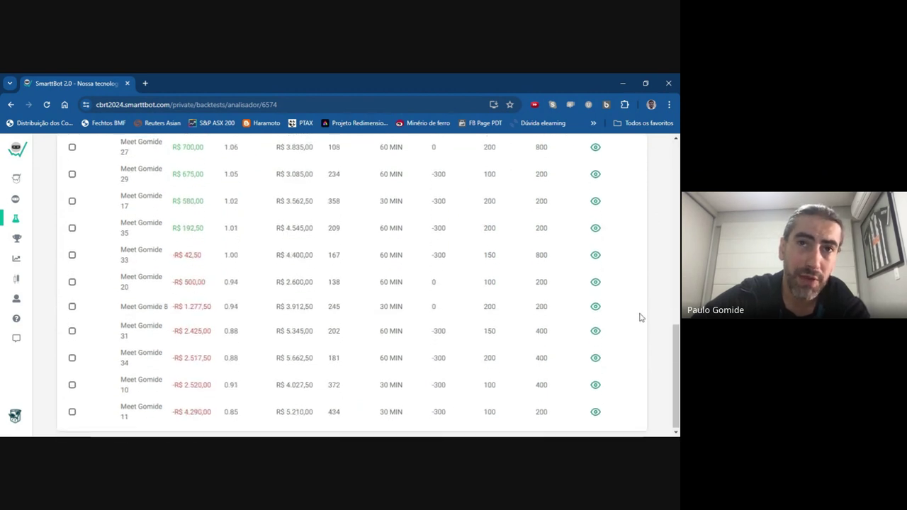
pyautogui.scroll(8, 640, 317)
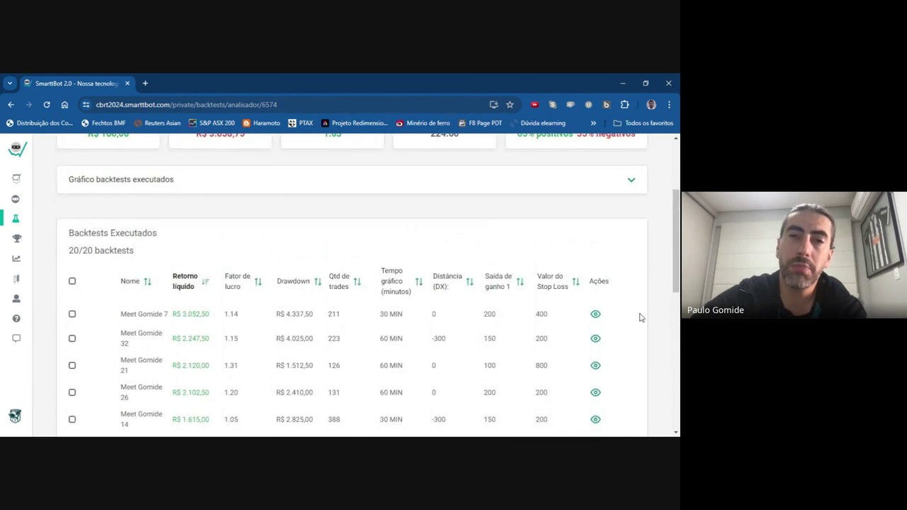
pyautogui.scroll(1, 638, 318)
pyautogui.scroll(2, 648, 300)
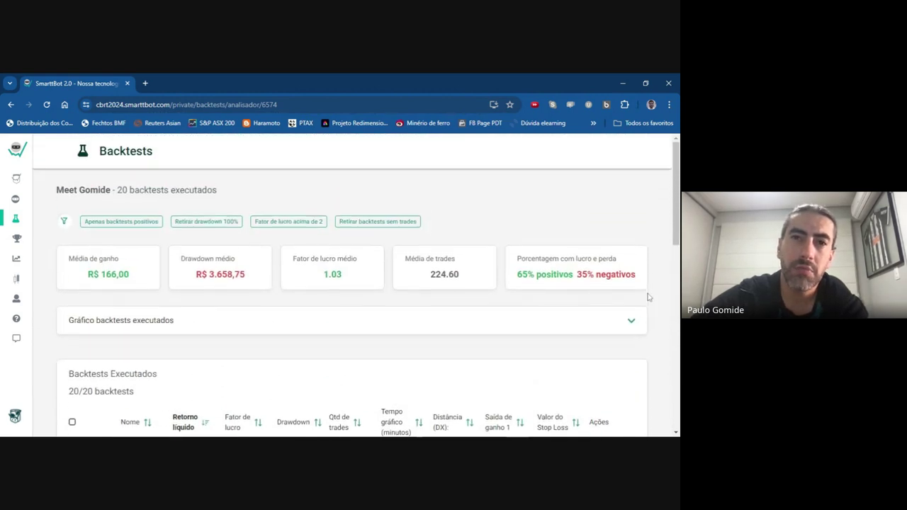
pyautogui.scroll(-1, 648, 298)
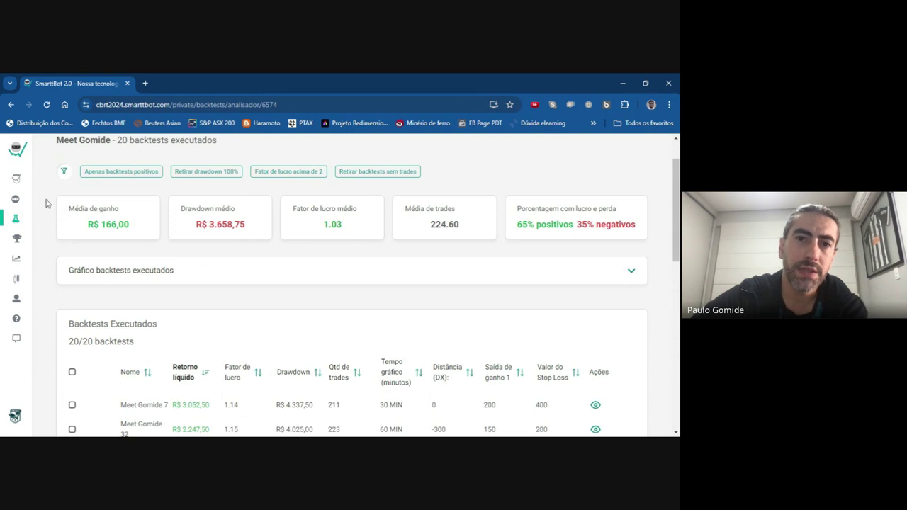
# - Open the new bulk backtest's analysis once more and compare the parameters and returns across the whole list of executed runs
pyautogui.moveTo(10, 207)
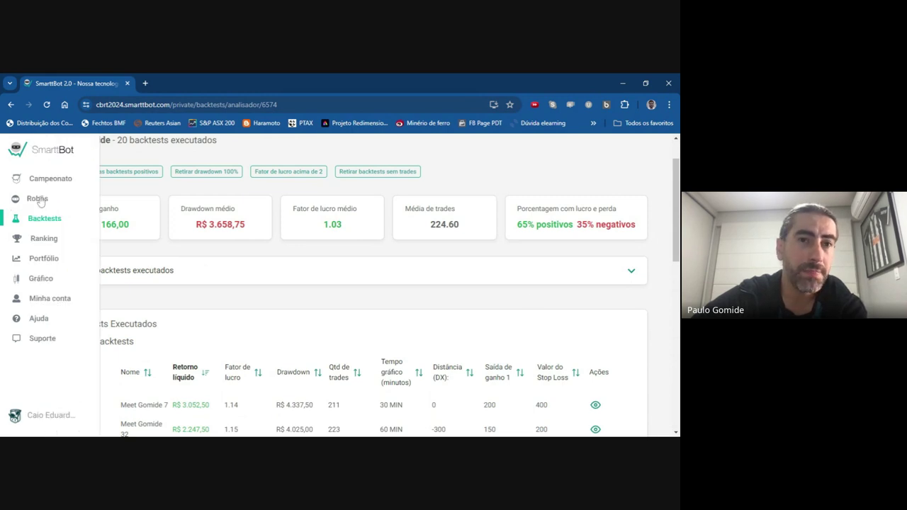
pyautogui.click(41, 219)
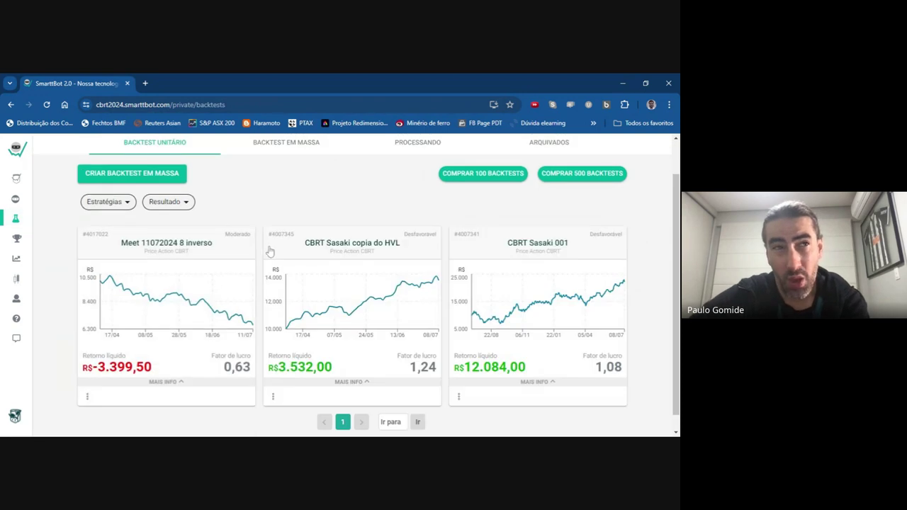
pyautogui.click(287, 145)
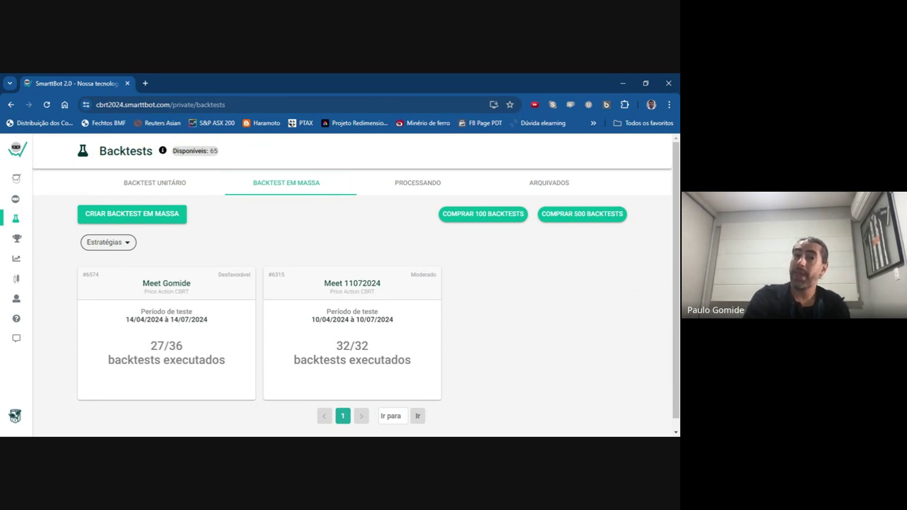
pyautogui.click(148, 350)
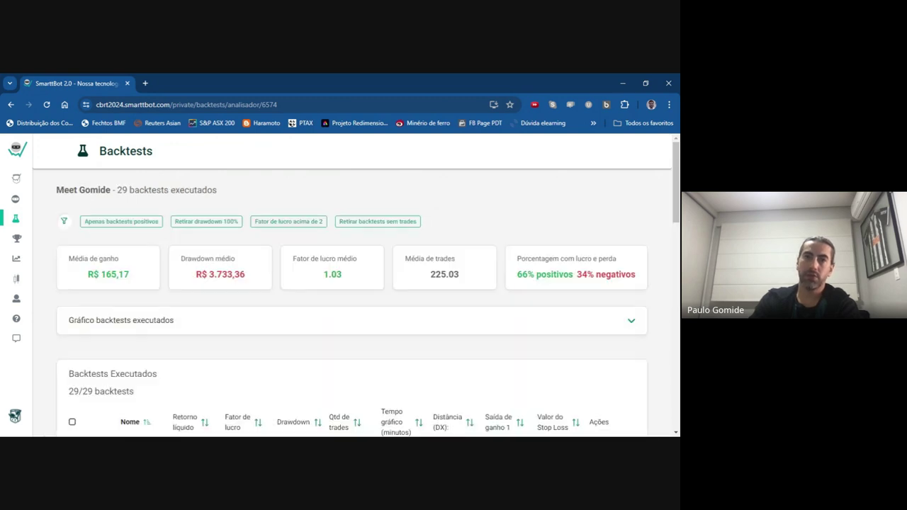
pyautogui.scroll(-3, 640, 330)
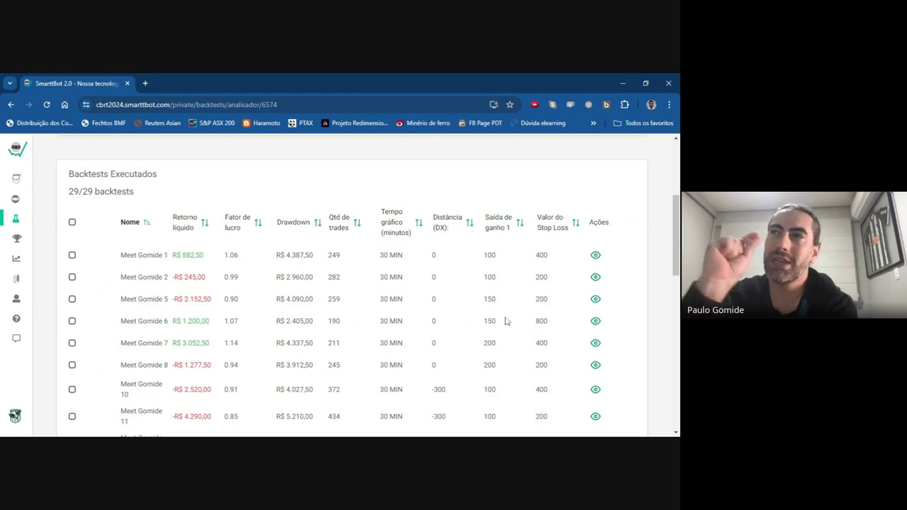
pyautogui.scroll(-2, 573, 302)
pyautogui.scroll(2, 595, 312)
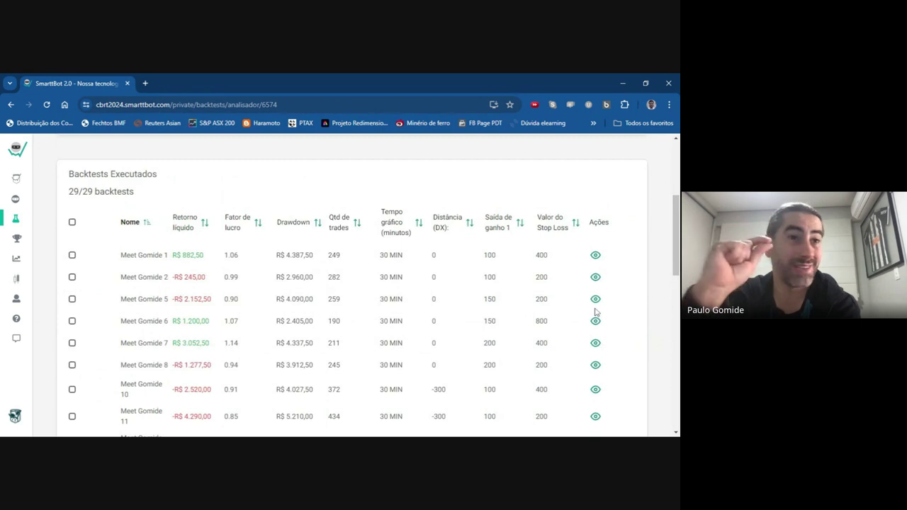
pyautogui.scroll(-7, 345, 306)
pyautogui.scroll(8, 345, 306)
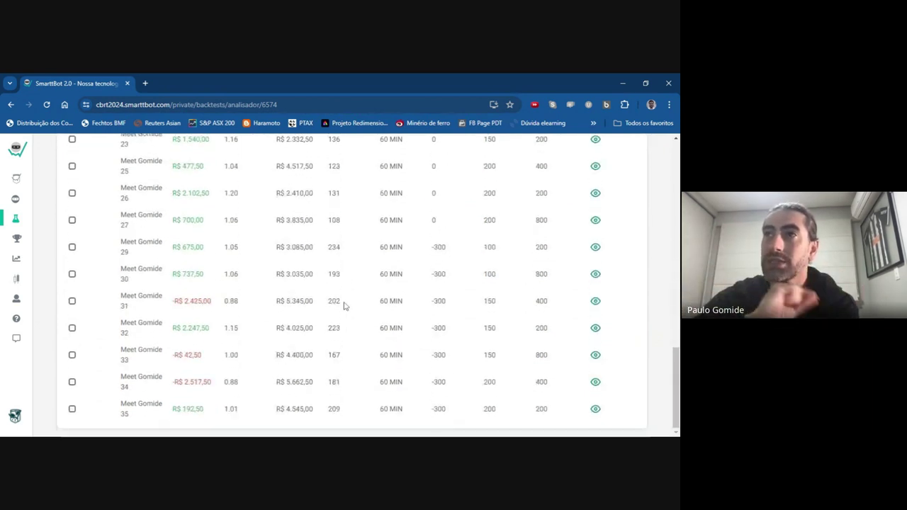
# - Sort the executed runs by highest Retorno líquido and review them from best to worst, along with the summary averages
pyautogui.scroll(-2, 237, 288)
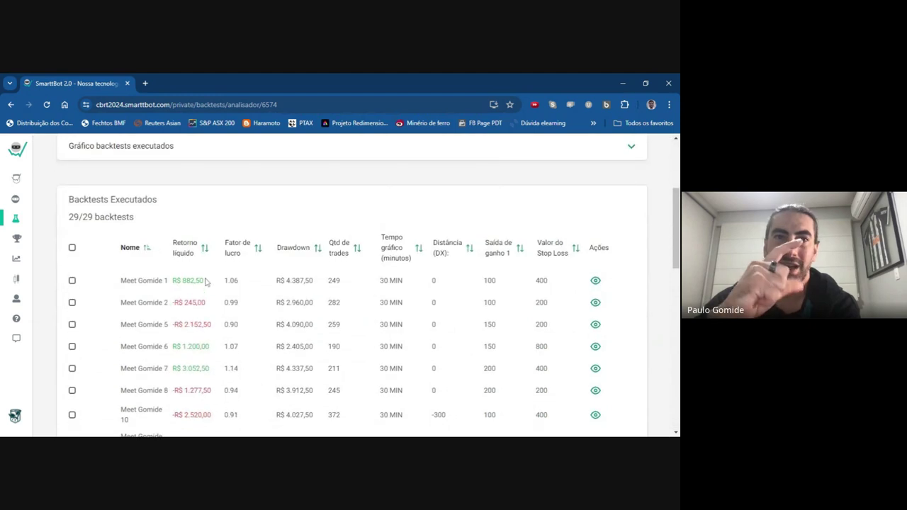
pyautogui.click(205, 249)
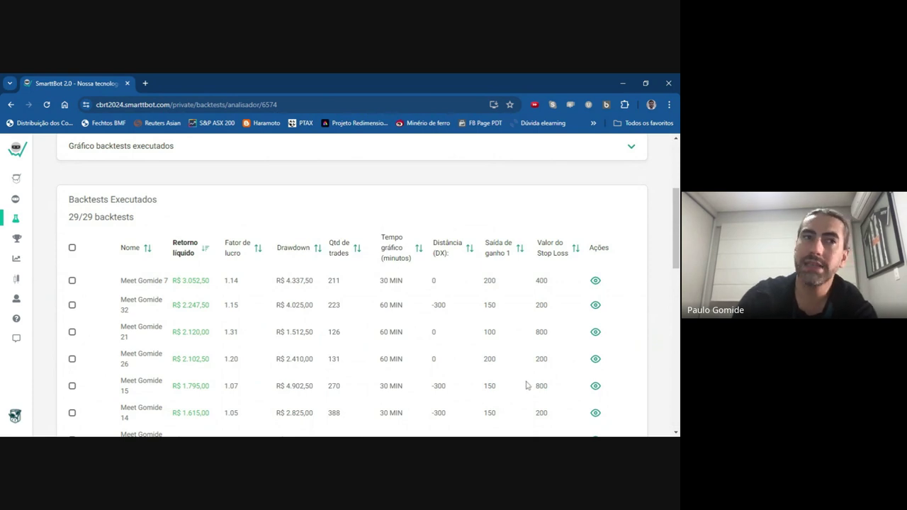
pyautogui.scroll(-2, 538, 384)
pyautogui.scroll(1, 543, 382)
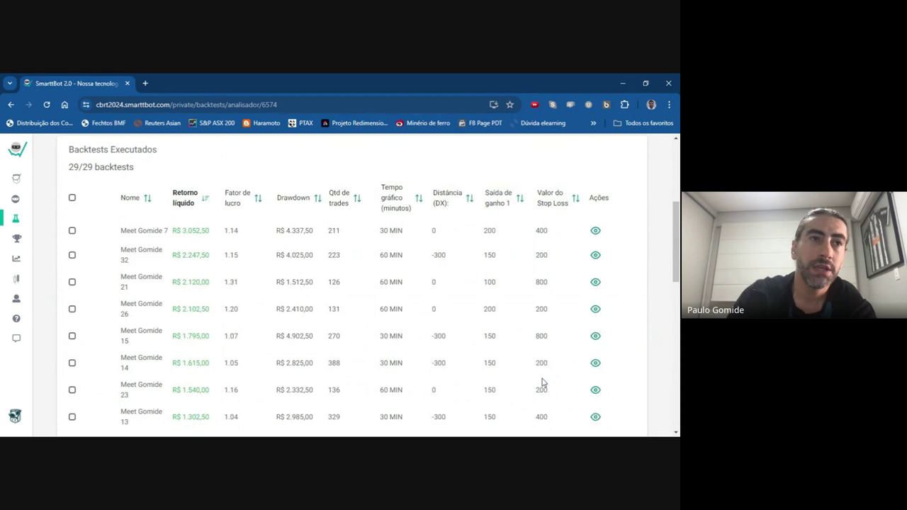
pyautogui.scroll(1, 451, 359)
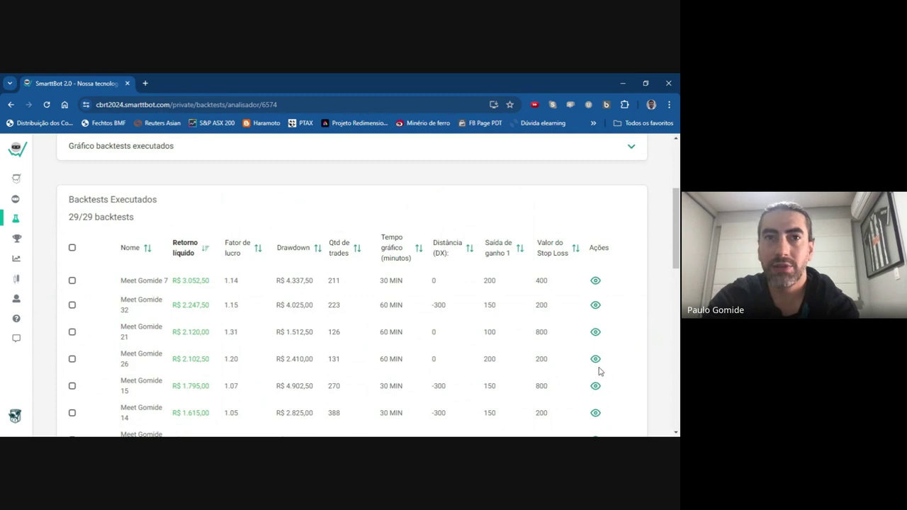
pyautogui.scroll(1, 598, 372)
pyautogui.scroll(1, 597, 371)
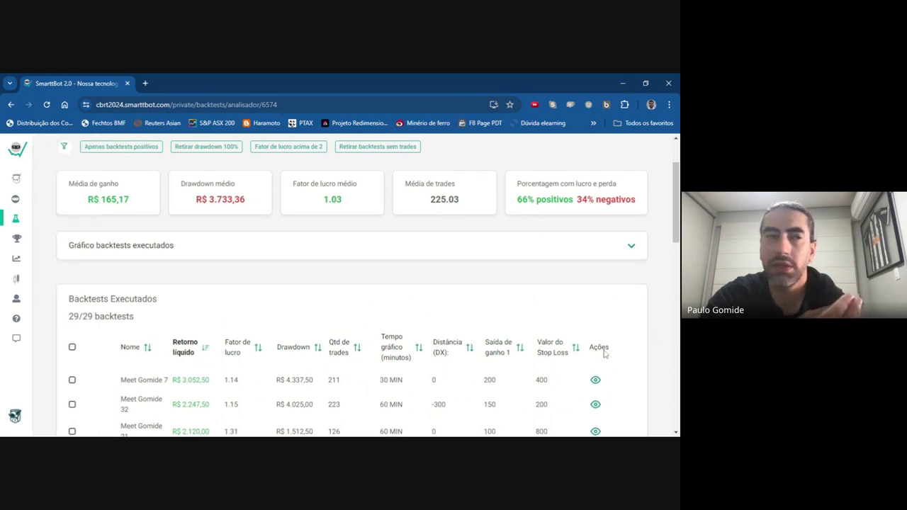
pyautogui.scroll(-10, 604, 354)
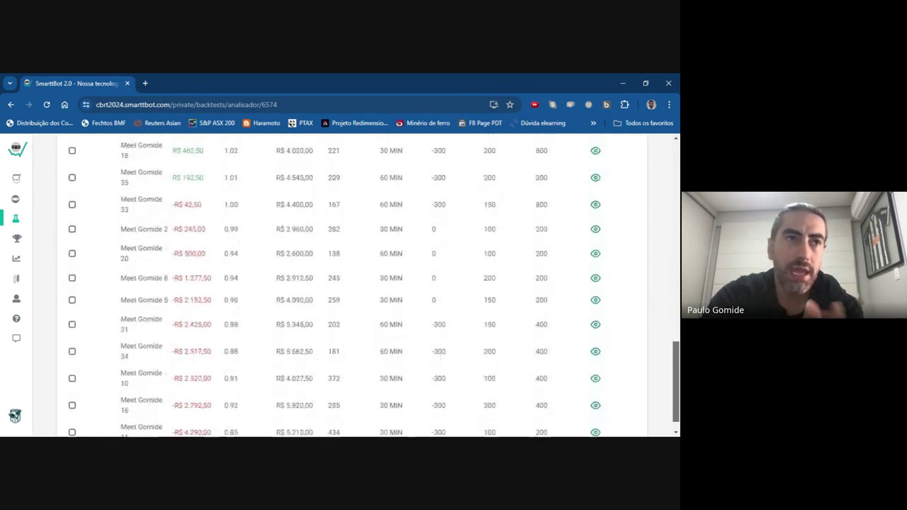
pyautogui.scroll(-1, 367, 290)
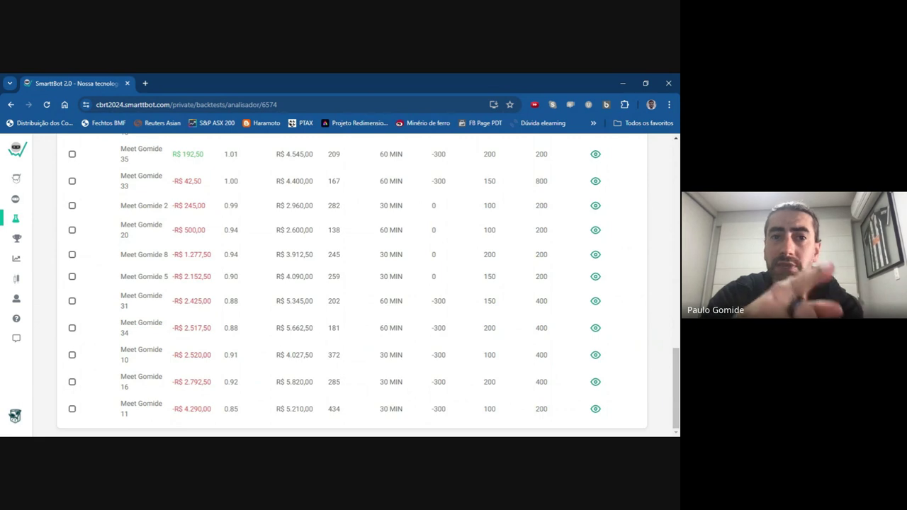
pyautogui.moveTo(678, 401)
pyautogui.mouseDown()
pyautogui.moveTo(678, 390)
pyautogui.moveTo(678, 400)
pyautogui.mouseUp()
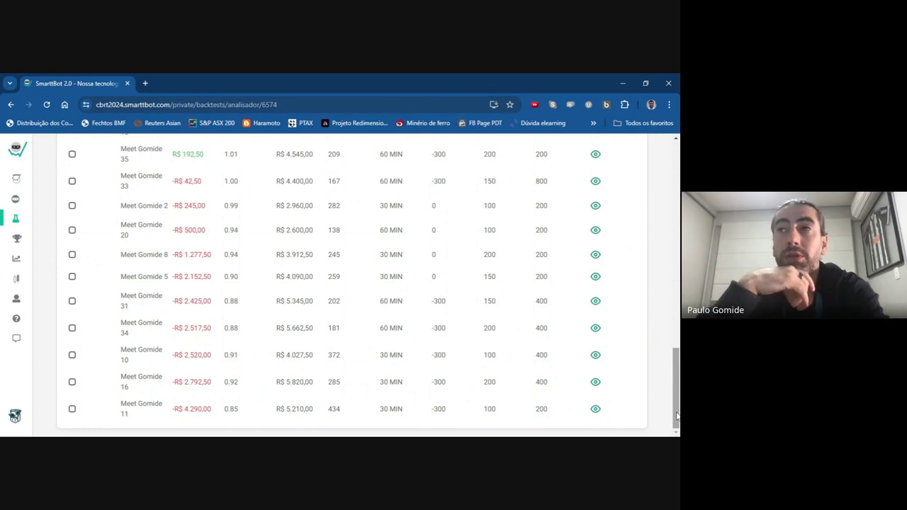
# - Reopen the Desfavorável bulk backtest's analysis from the Backtest em massa list and sort its runs by highest Retorno líquido
pyautogui.scroll(5, 444, 422)
pyautogui.scroll(10, 158, 400)
pyautogui.moveTo(51, 225)
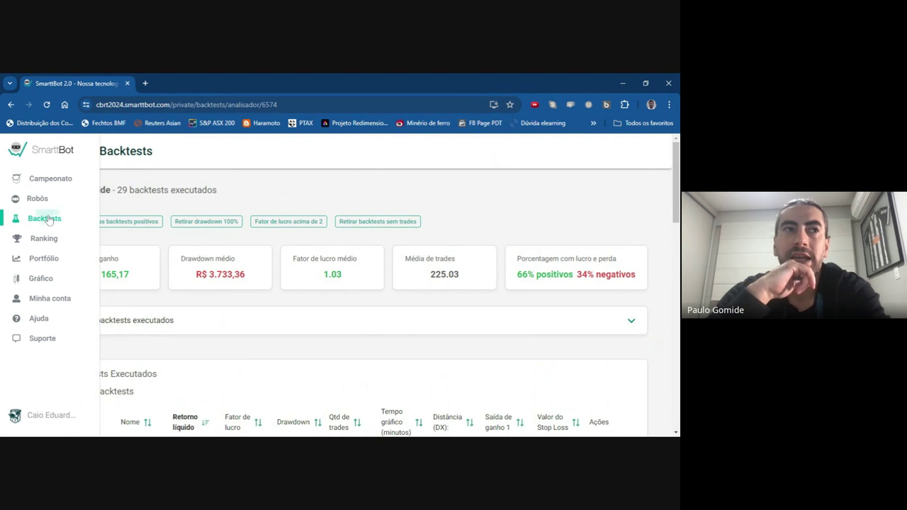
pyautogui.click(46, 219)
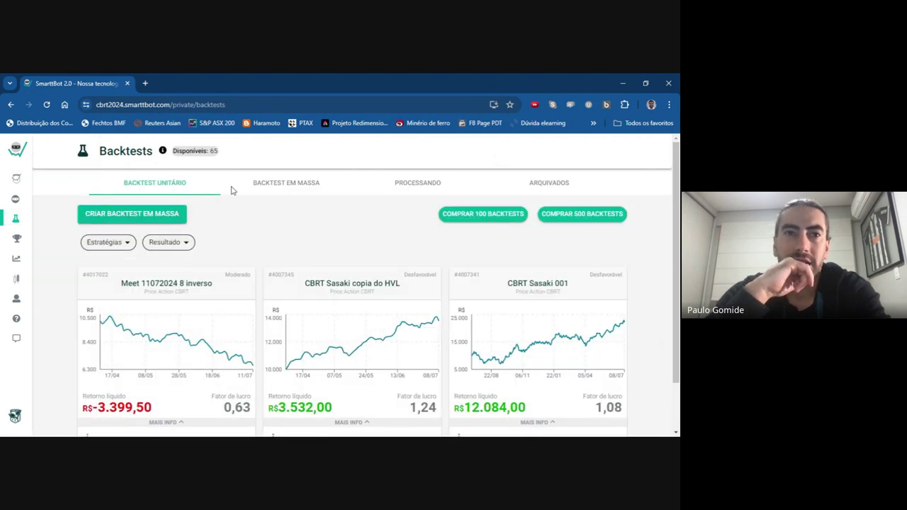
pyautogui.click(281, 186)
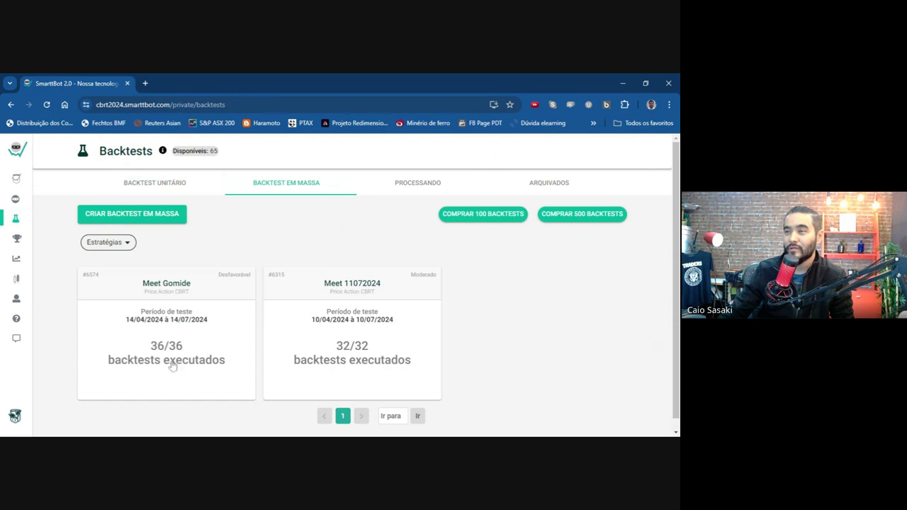
pyautogui.click(168, 338)
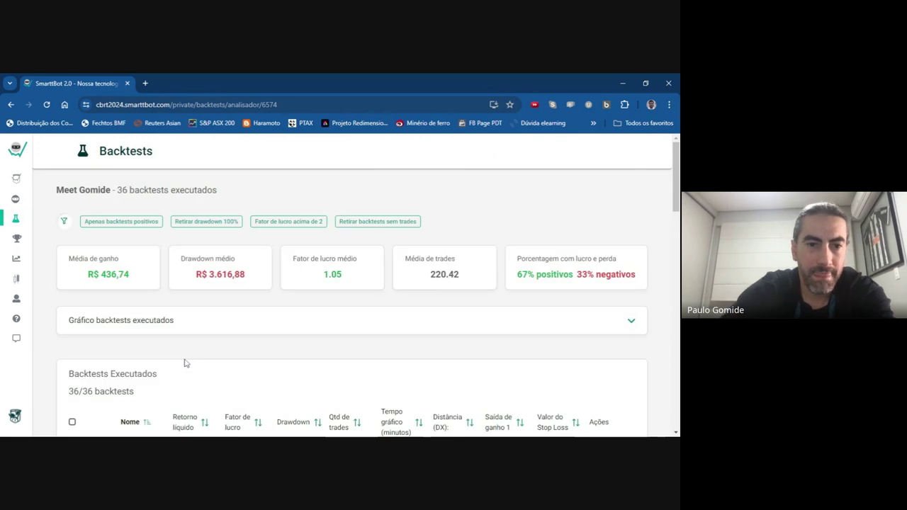
pyautogui.scroll(-1, 203, 370)
pyautogui.click(205, 371)
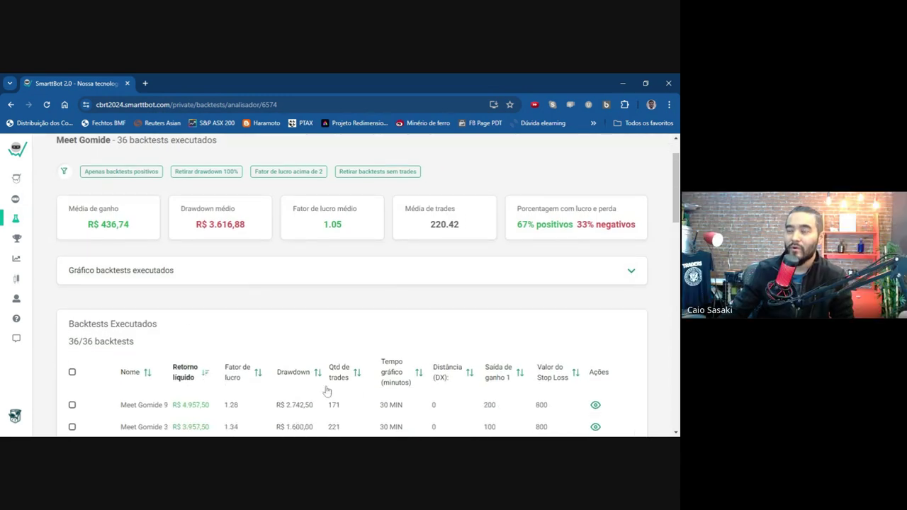
# - Compare timeframe, DX distance, gain exit and stop loss between the best and worst runs of the sorted list, and check the averages
pyautogui.scroll(-2, 354, 396)
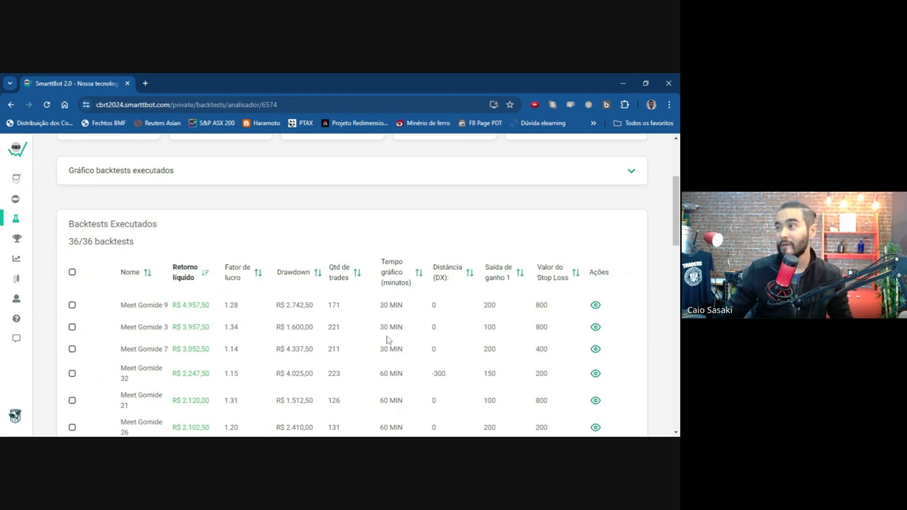
pyautogui.scroll(-1, 643, 367)
pyautogui.scroll(-1, 643, 367)
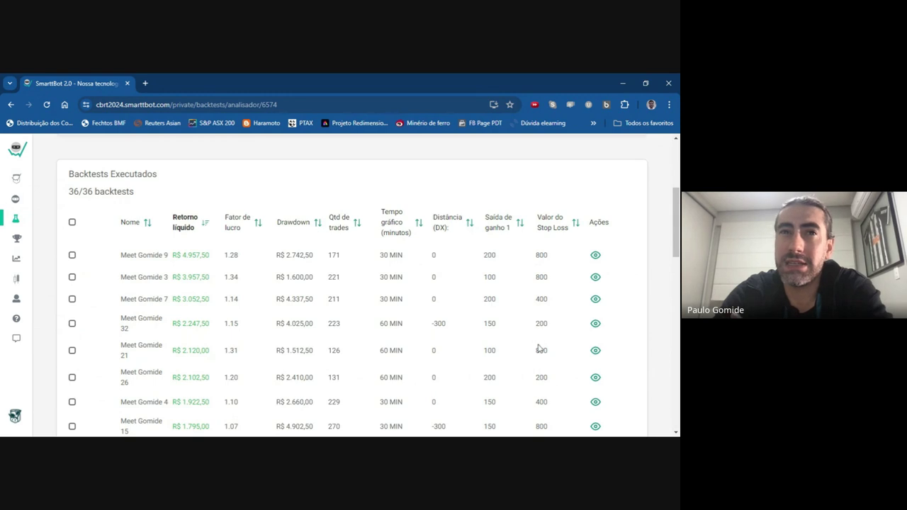
pyautogui.scroll(-1, 538, 348)
pyautogui.scroll(1, 539, 347)
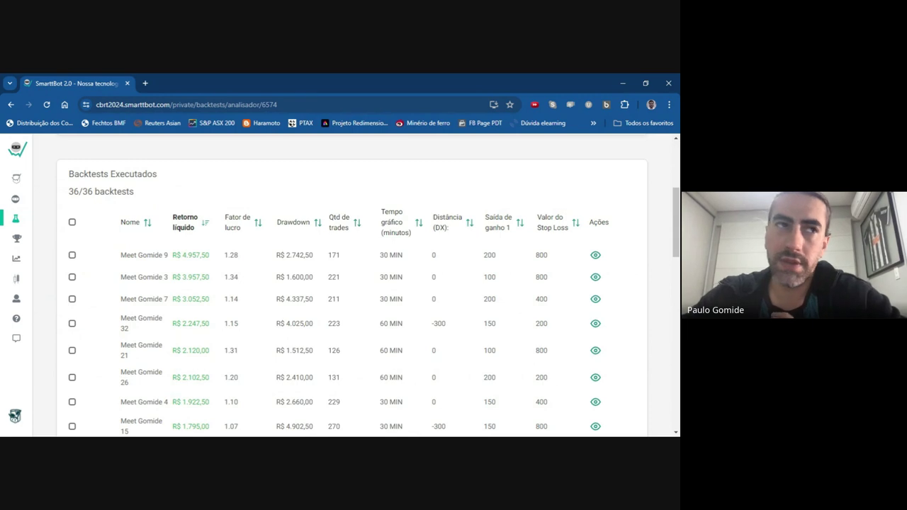
pyautogui.moveTo(675, 239); pyautogui.dragTo(668, 408)
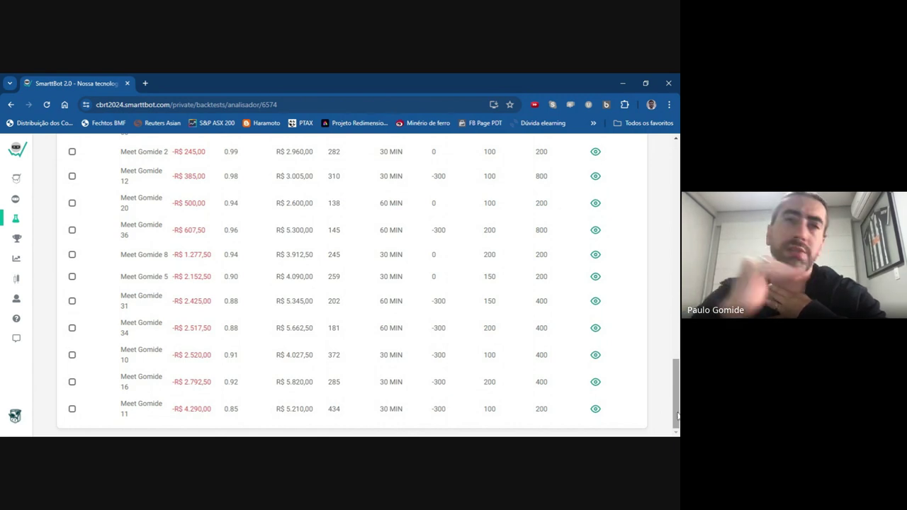
pyautogui.scroll(4, 679, 404)
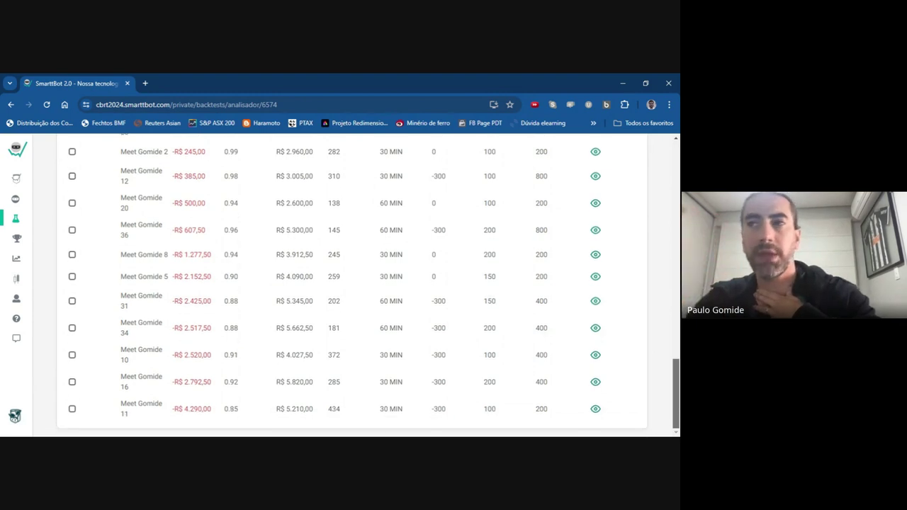
pyautogui.moveTo(675, 347); pyautogui.dragTo(670, 421)
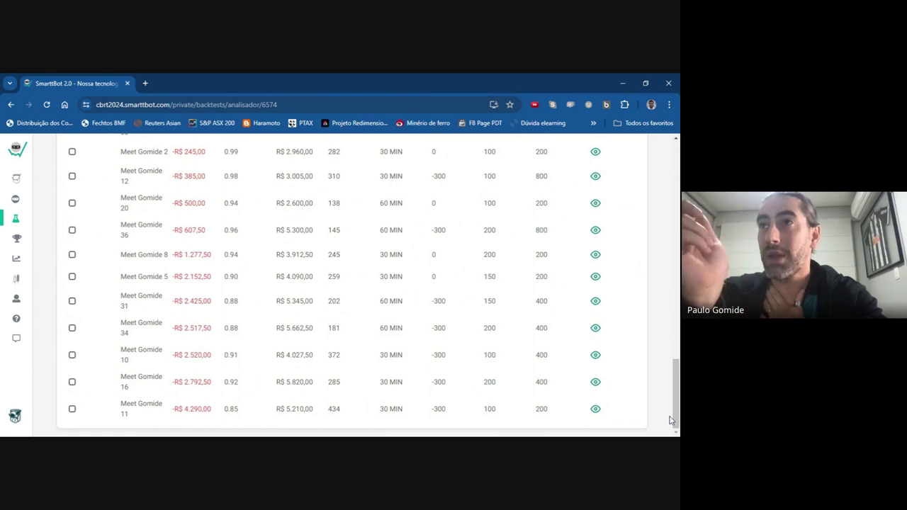
pyautogui.moveTo(670, 421); pyautogui.dragTo(675, 263)
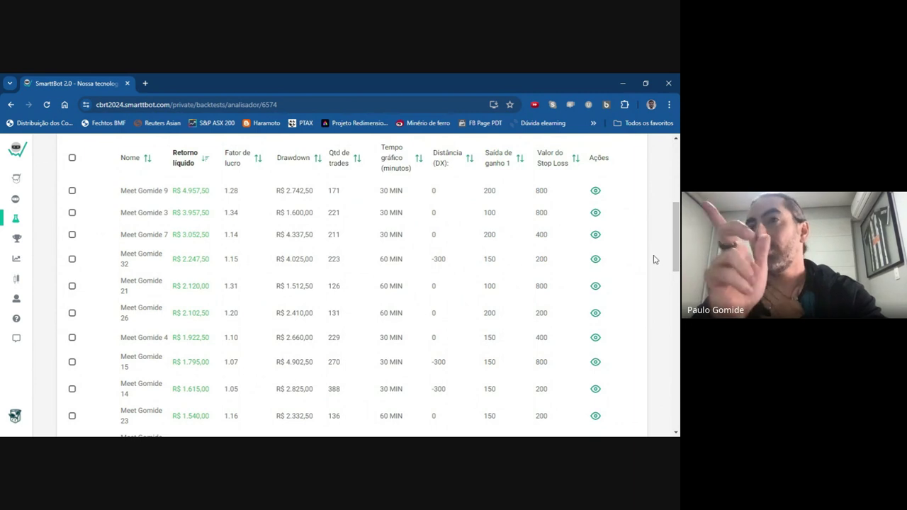
pyautogui.moveTo(676, 263); pyautogui.dragTo(677, 198)
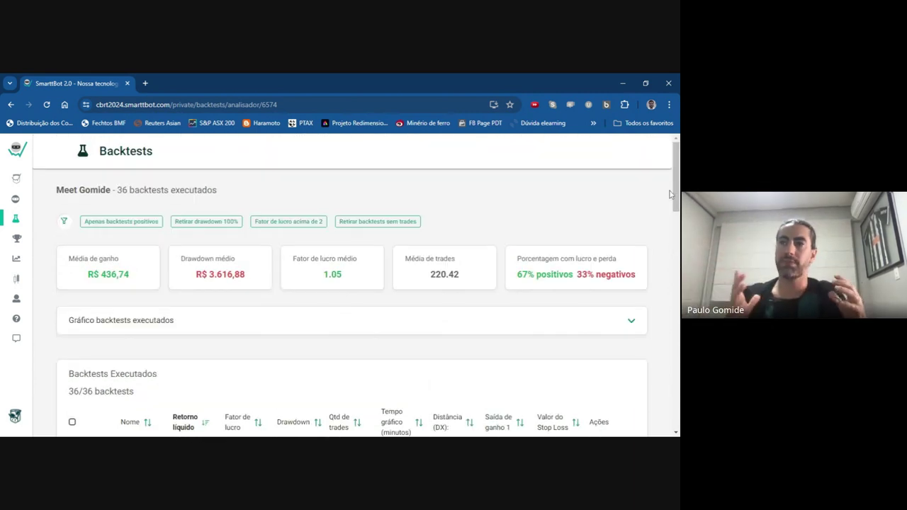
pyautogui.scroll(-3, 623, 361)
pyautogui.scroll(-1, 624, 362)
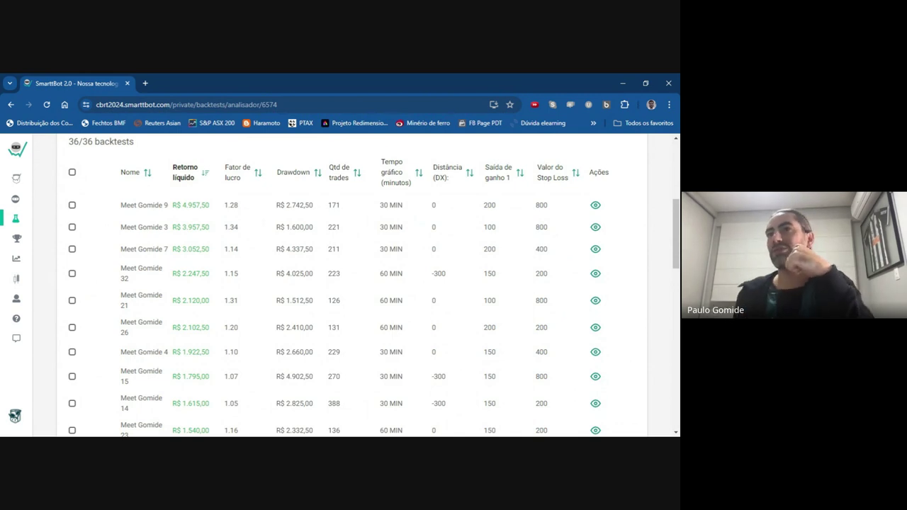
pyautogui.scroll(2, 352, 283)
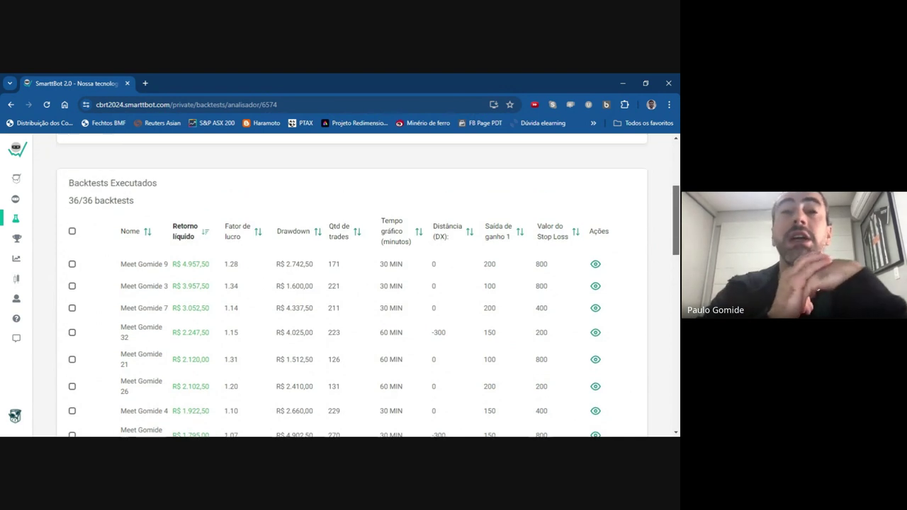
pyautogui.scroll(-1, 351, 283)
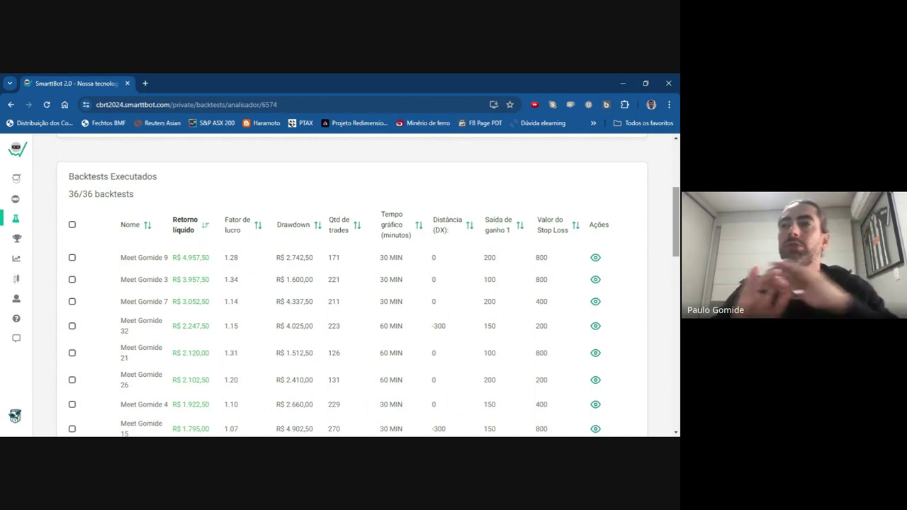
# - Open the detailed summary of the run with the highest Retorno líquido and examine its report figures
pyautogui.click(598, 260)
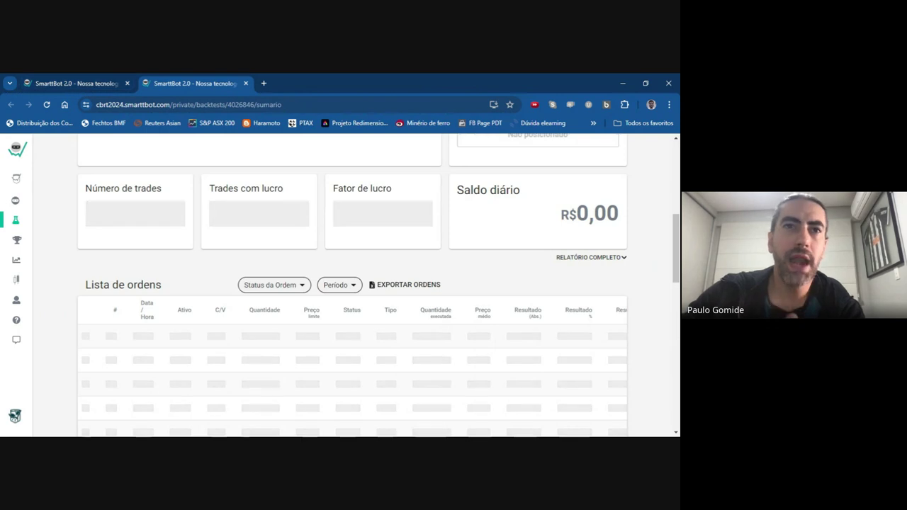
pyautogui.scroll(5, 637, 326)
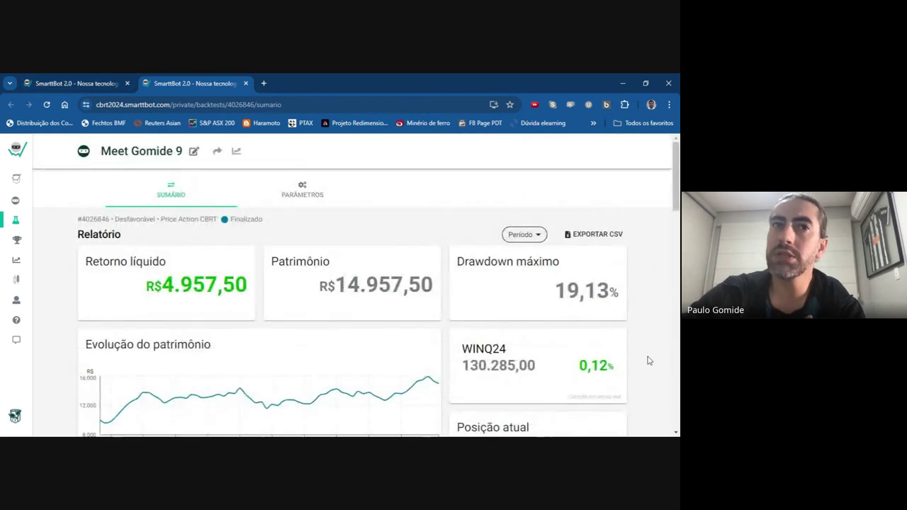
pyautogui.moveTo(676, 195)
pyautogui.mouseDown()
pyautogui.moveTo(676, 221)
pyautogui.moveTo(676, 200)
pyautogui.mouseUp()
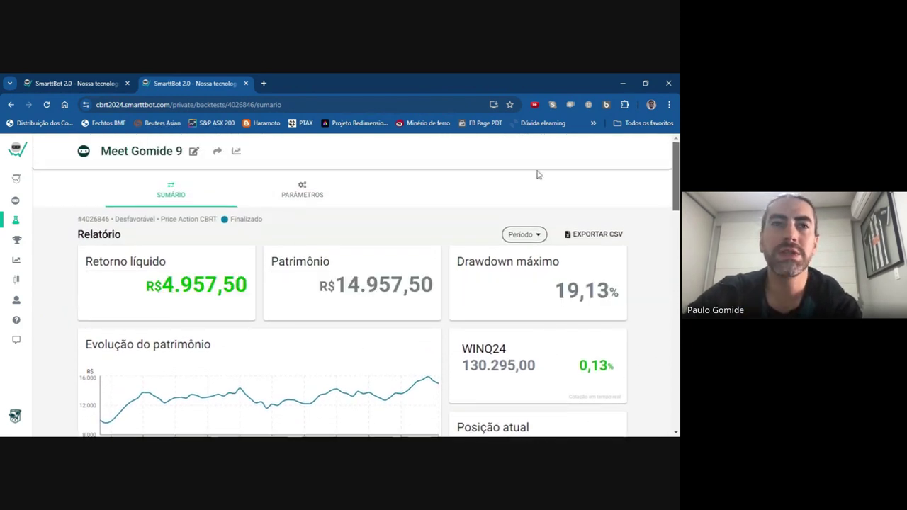
# - Open the second-ranked run's summary and compare its equity curve, trades and profit factor with those of the top-ranked run
pyautogui.click(101, 84)
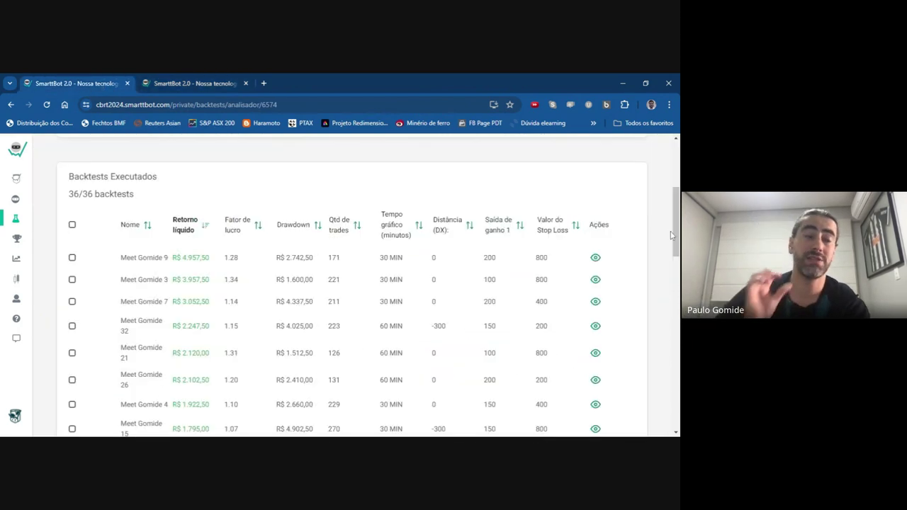
pyautogui.click(595, 279)
pyautogui.click(316, 84)
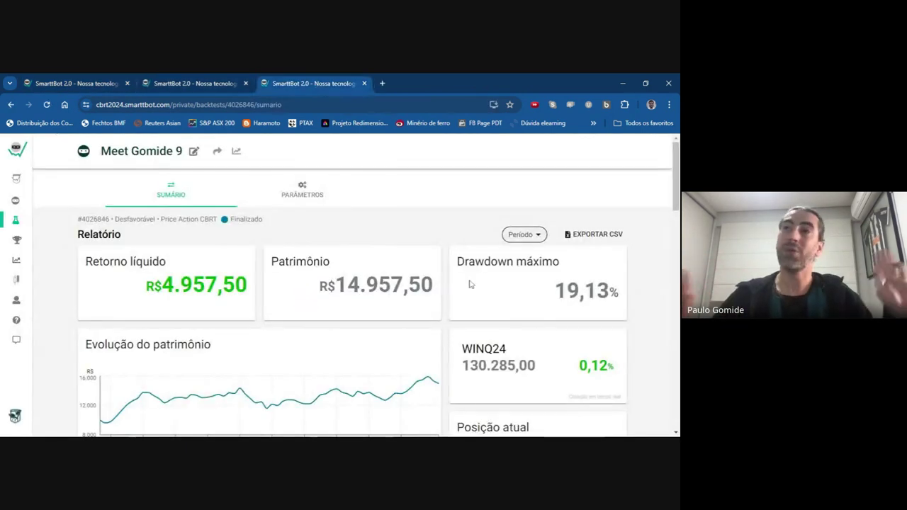
pyautogui.scroll(-3, 612, 310)
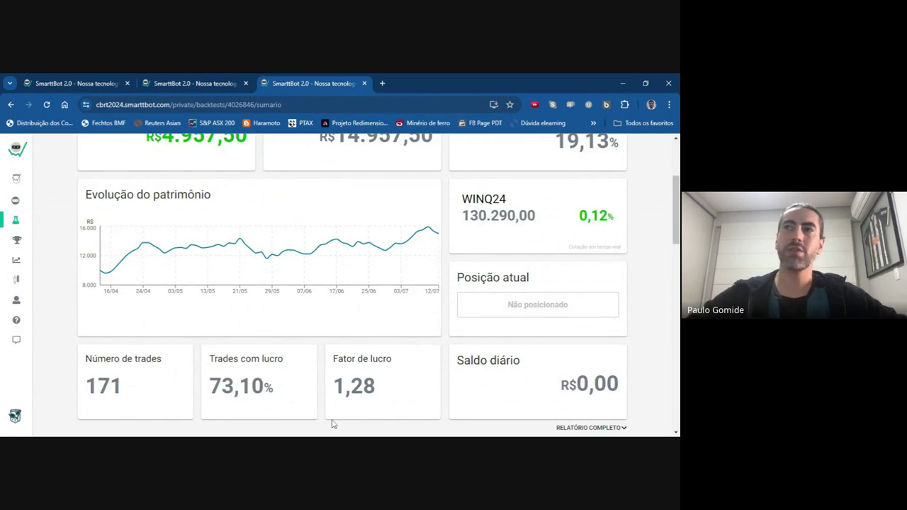
pyautogui.click(212, 86)
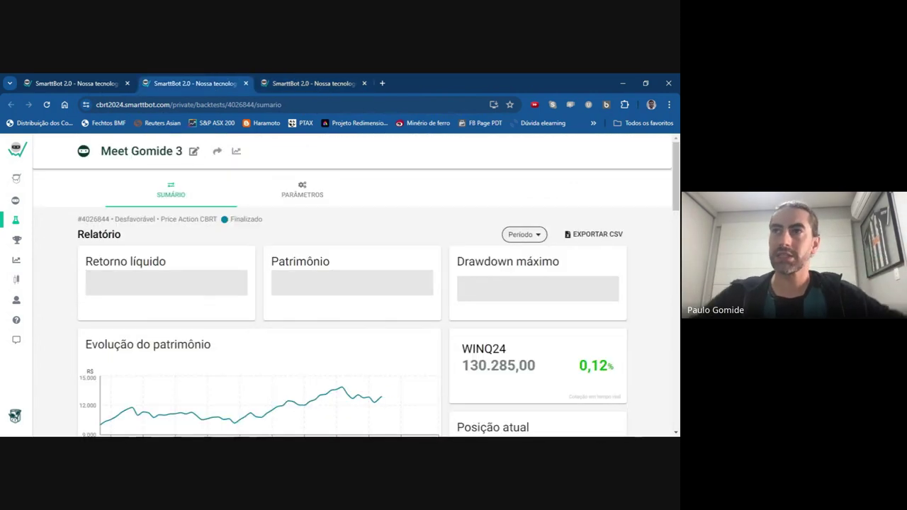
pyautogui.scroll(-3, 273, 170)
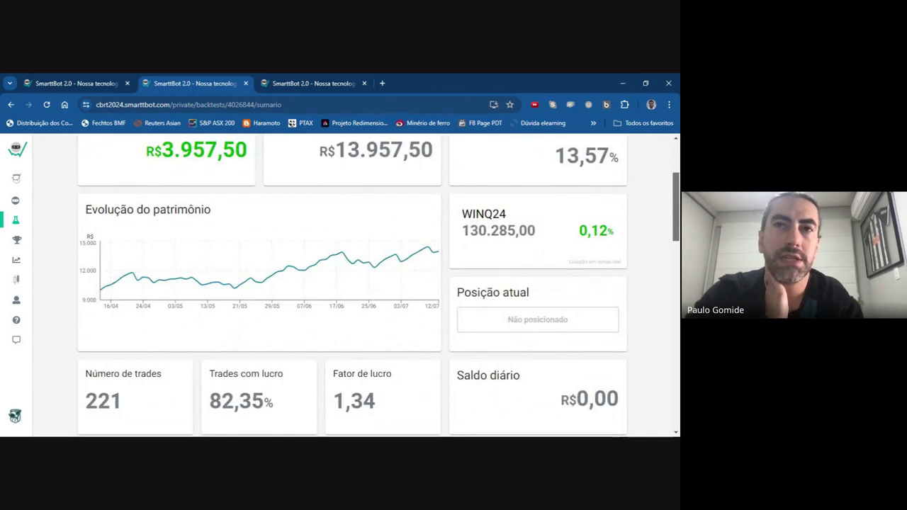
pyautogui.scroll(2, 354, 284)
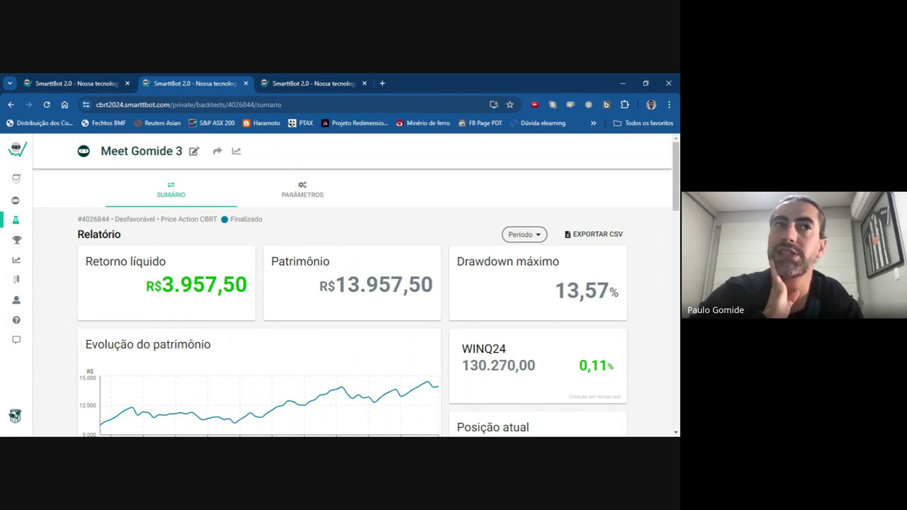
# - Return to the top-ranked run's summary and review its net return, maximum drawdown and equity curve
pyautogui.hotkey('ctrl', 'Tab')
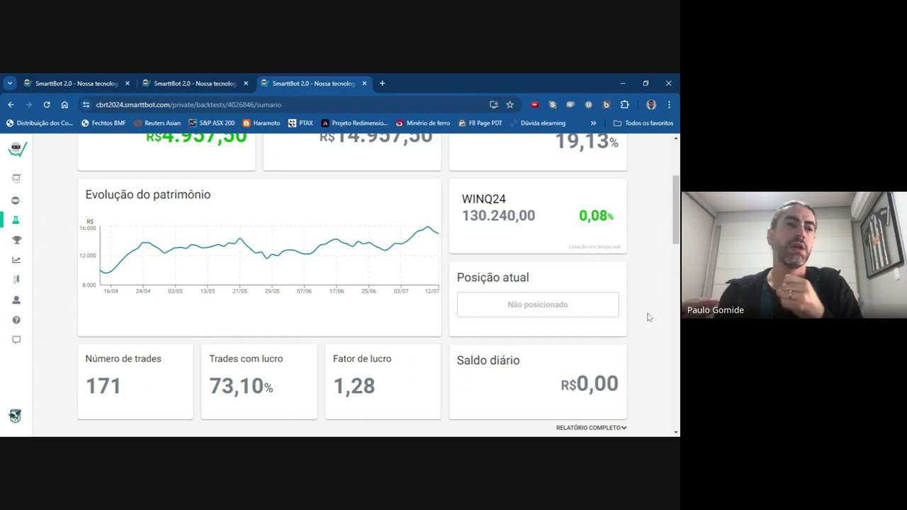
pyautogui.scroll(2, 354, 284)
pyautogui.scroll(-1, 354, 283)
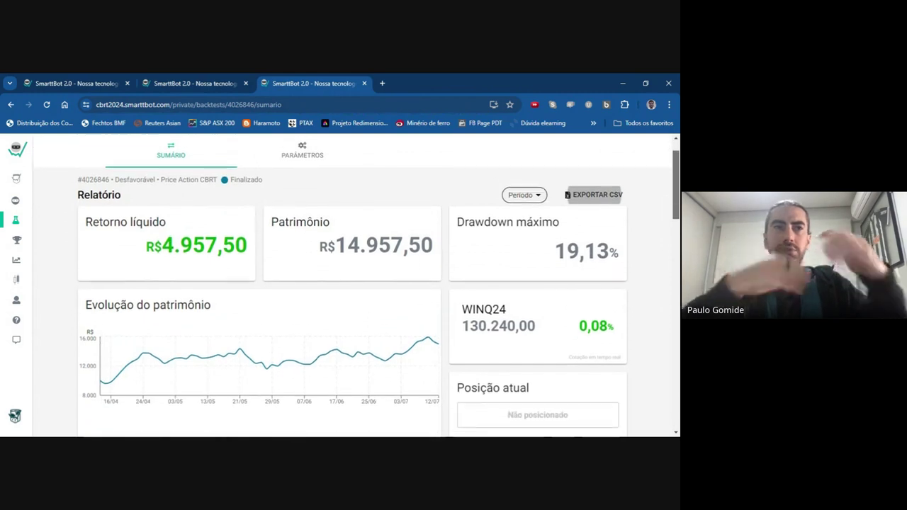
# - Check the ranked backtest list, and review the net return and maximum drawdown in the second-ranked run's summary
pyautogui.click(62, 83)
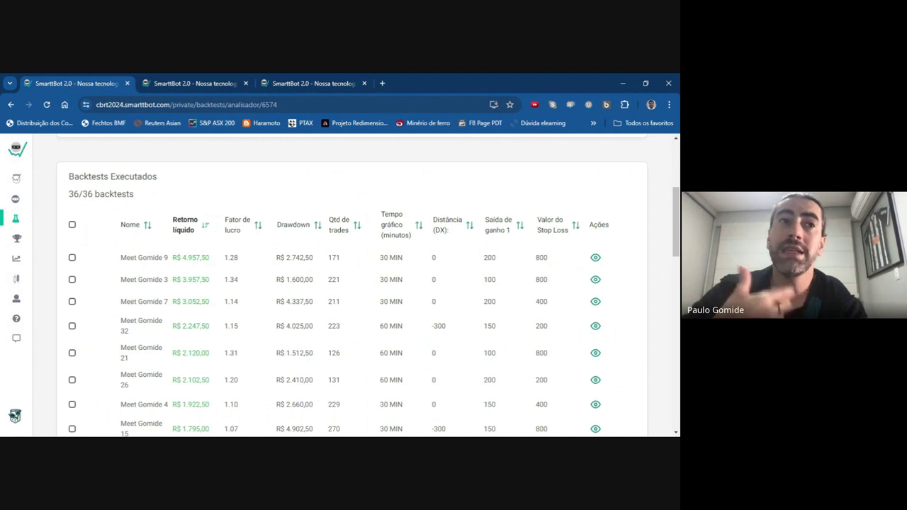
pyautogui.click(188, 83)
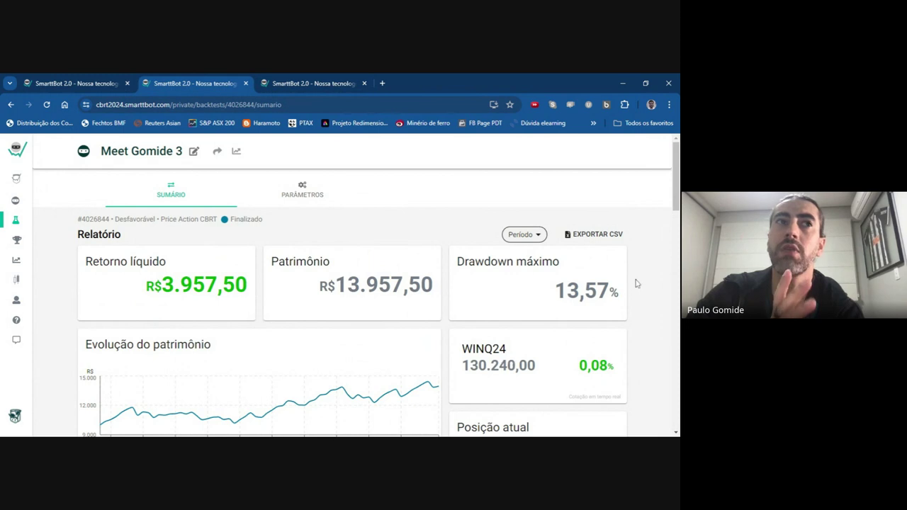
pyautogui.scroll(-2, 634, 281)
pyautogui.scroll(2, 636, 285)
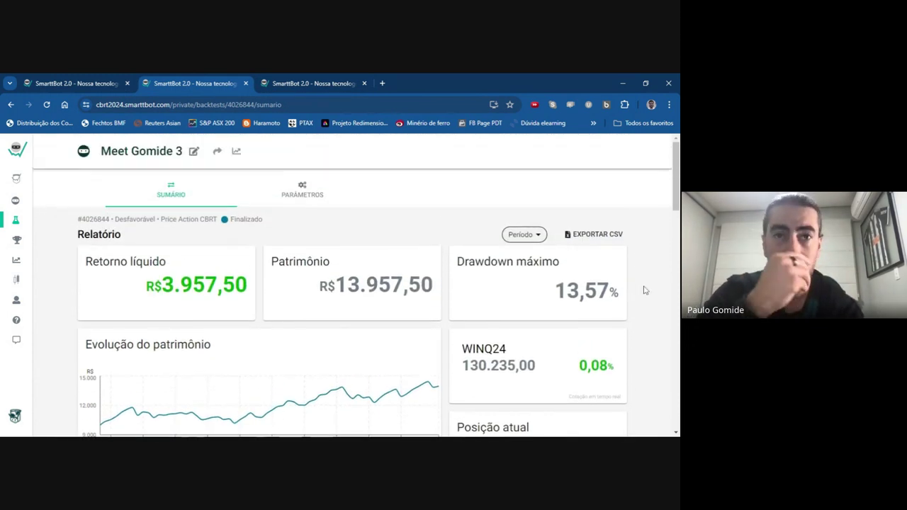
# - Compare the two best runs' summaries with each other and return to the list of executed backtests
pyautogui.click(96, 84)
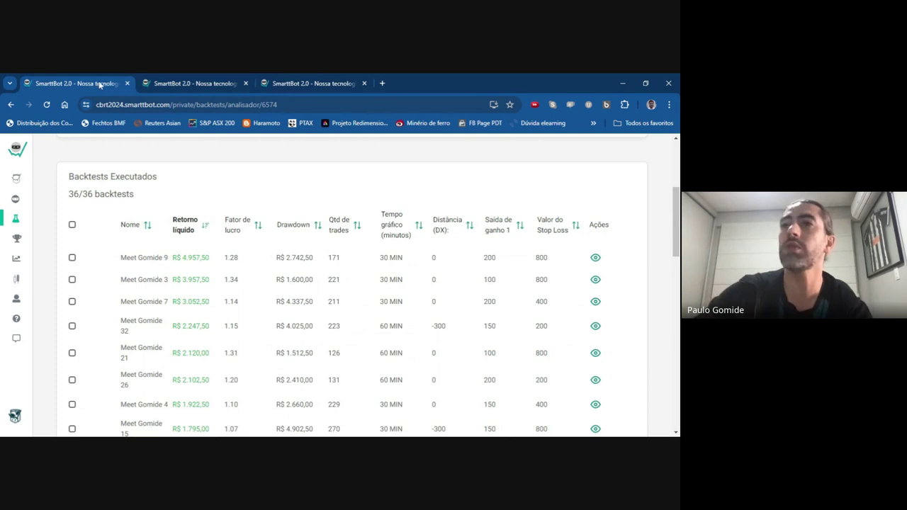
pyautogui.click(207, 85)
pyautogui.click(296, 85)
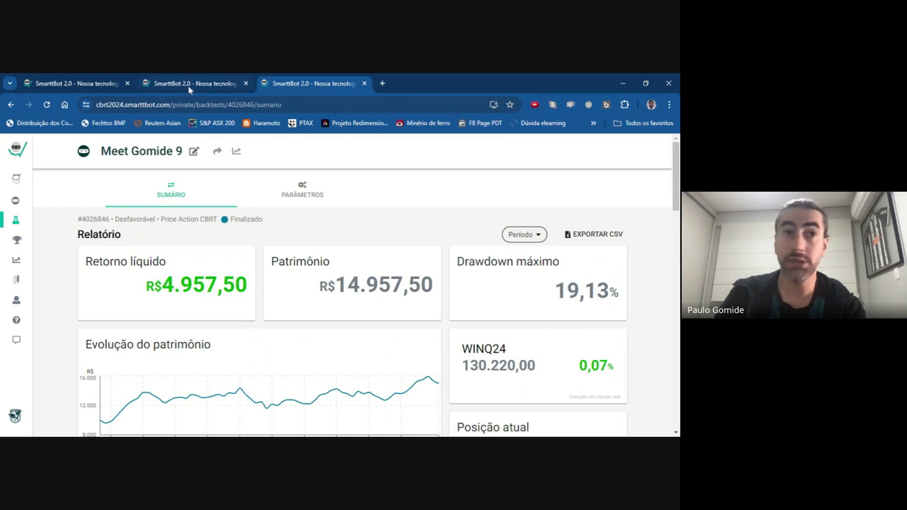
pyautogui.click(189, 85)
pyautogui.click(79, 84)
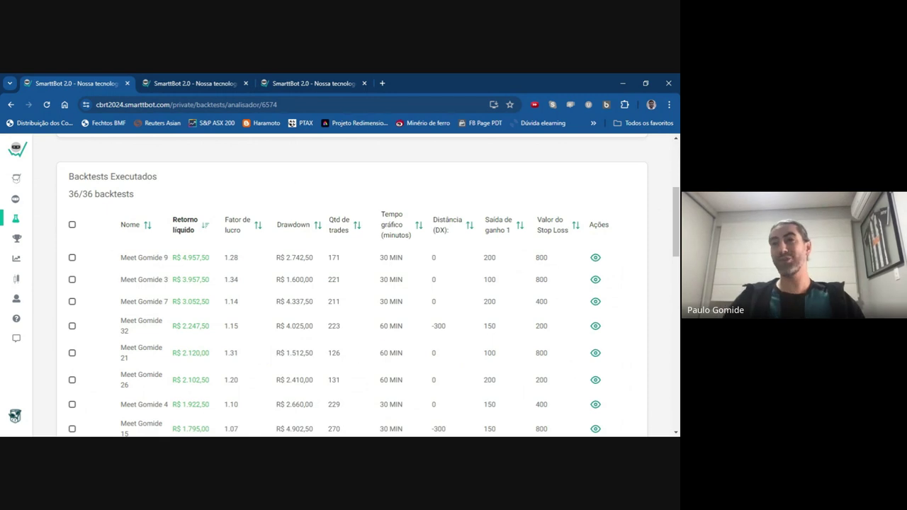
# - Review the overall averages and the ranked runs, and highlight the results and parameters of the fifth-ranked run
pyautogui.scroll(-2, 574, 350)
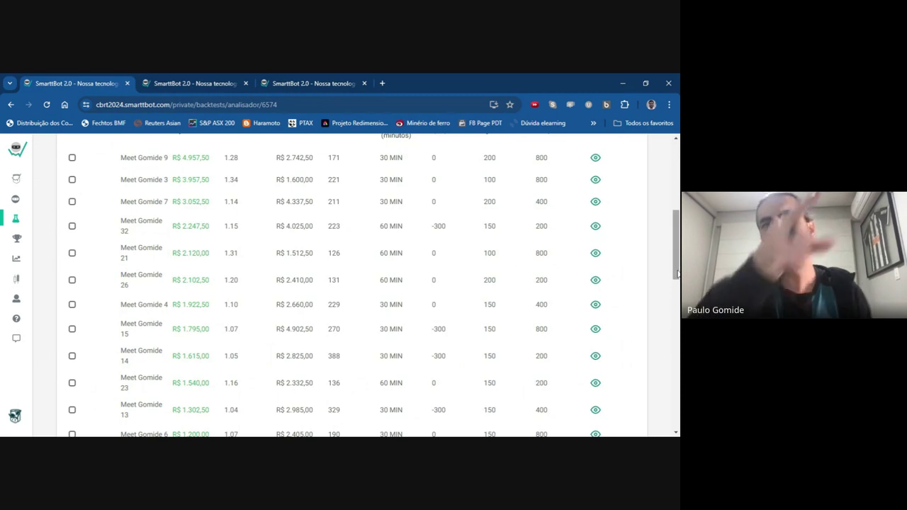
pyautogui.moveTo(677, 273); pyautogui.dragTo(676, 200)
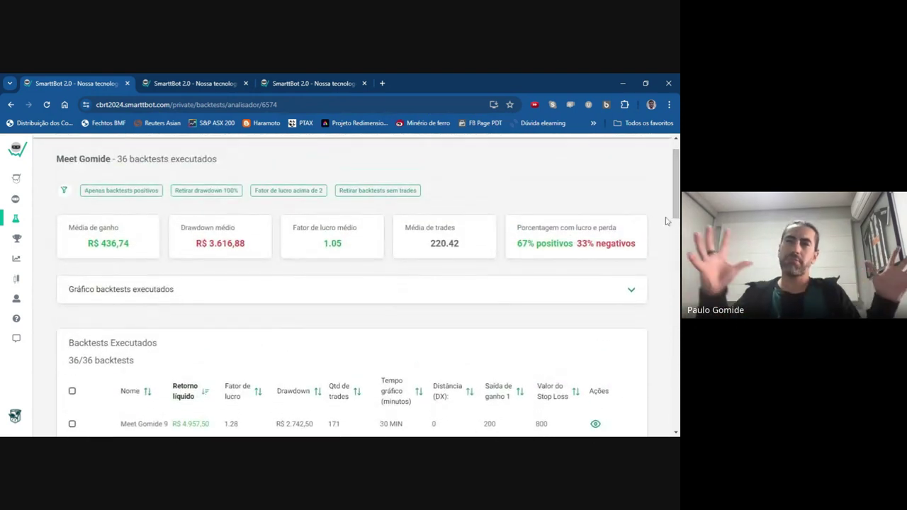
pyautogui.scroll(-3, 598, 393)
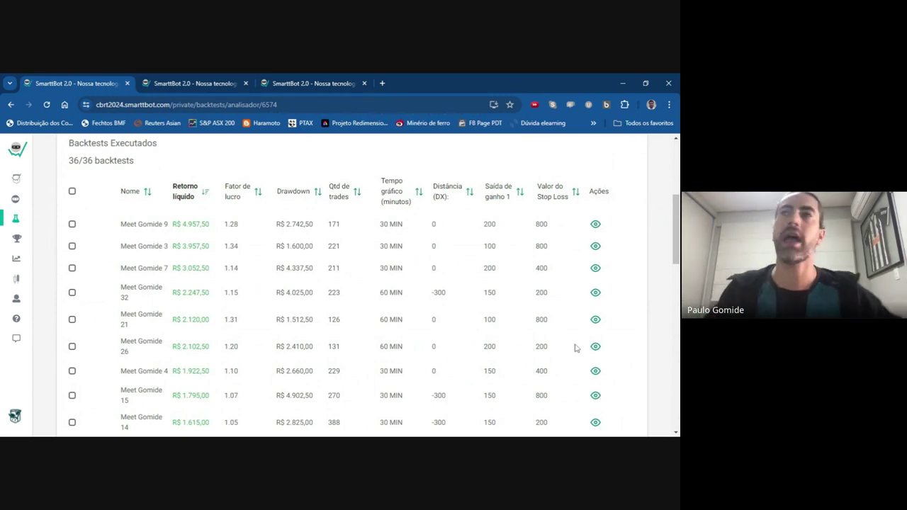
pyautogui.scroll(-1, 579, 347)
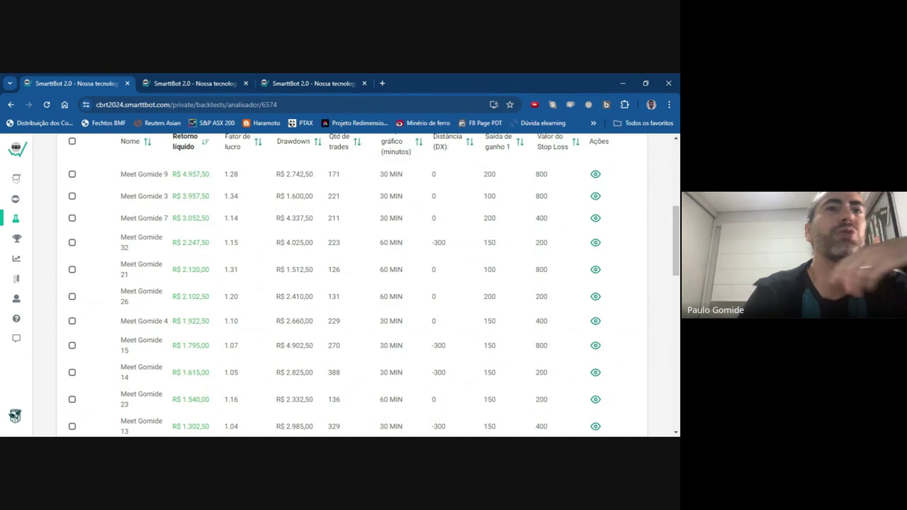
pyautogui.moveTo(176, 269); pyautogui.dragTo(549, 282)
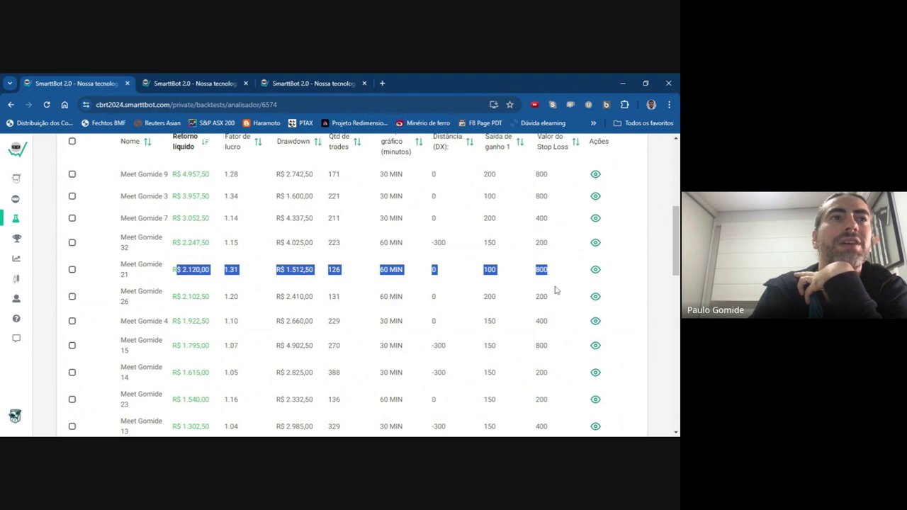